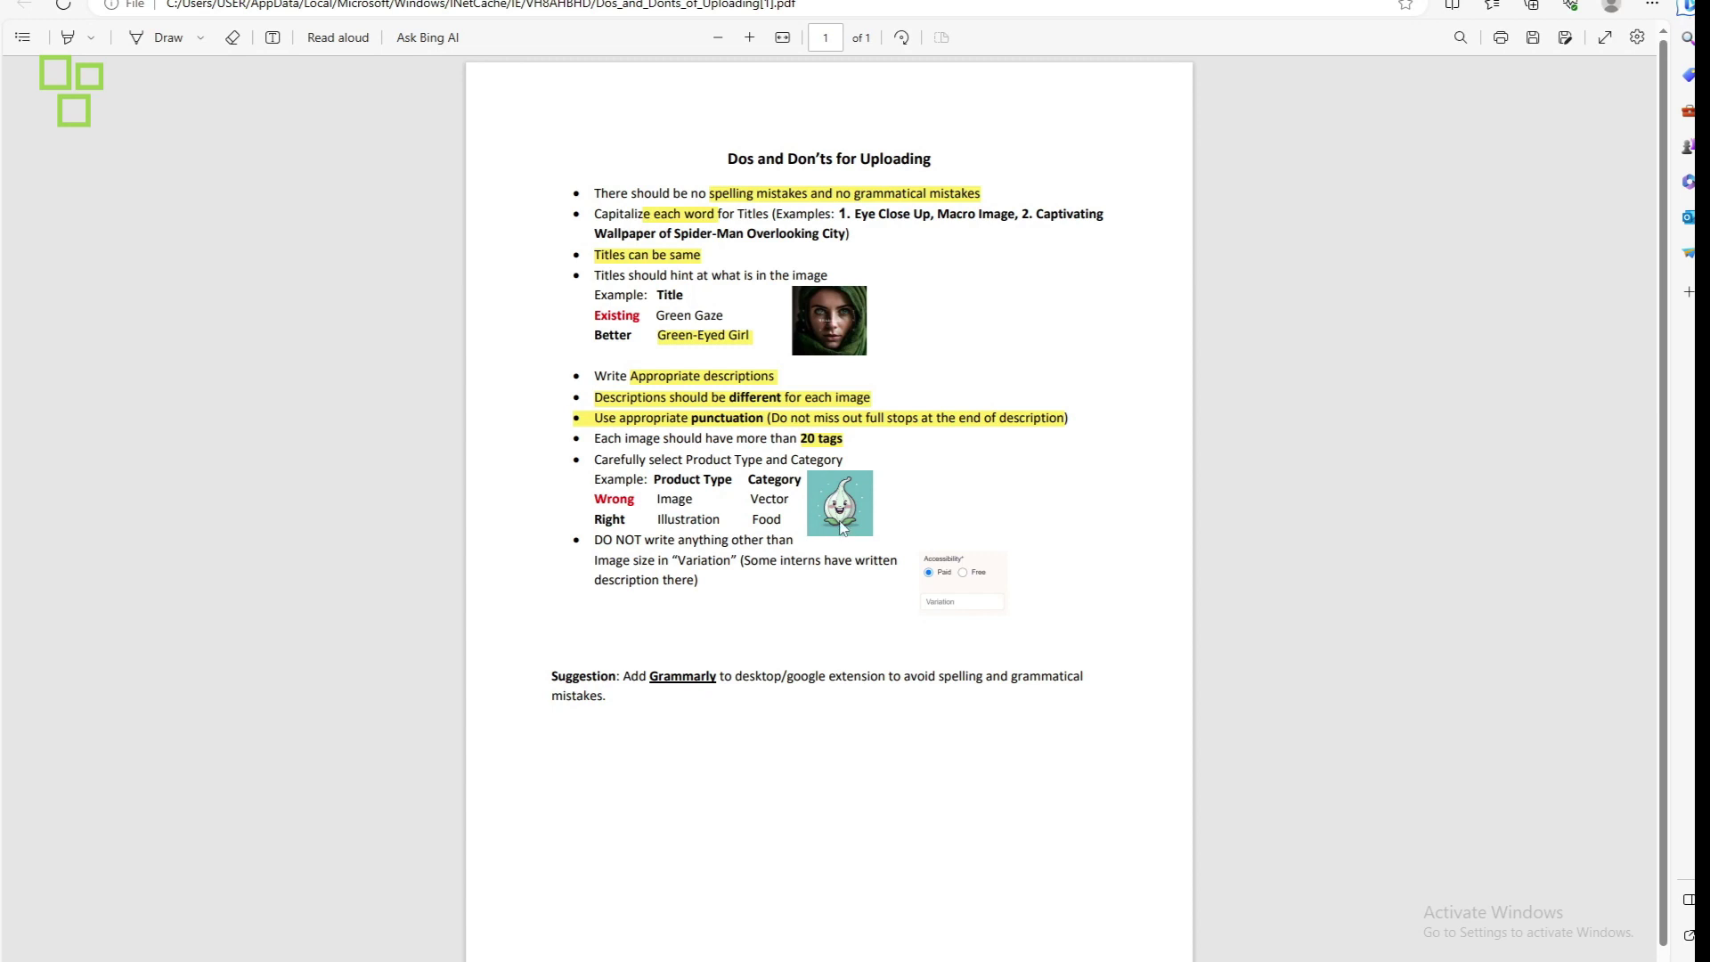
Step: Review the Product Type and Category example and the rule about the Variation field in the uploading guidelines
double_click(660, 497)
drag(659, 520, 712, 524)
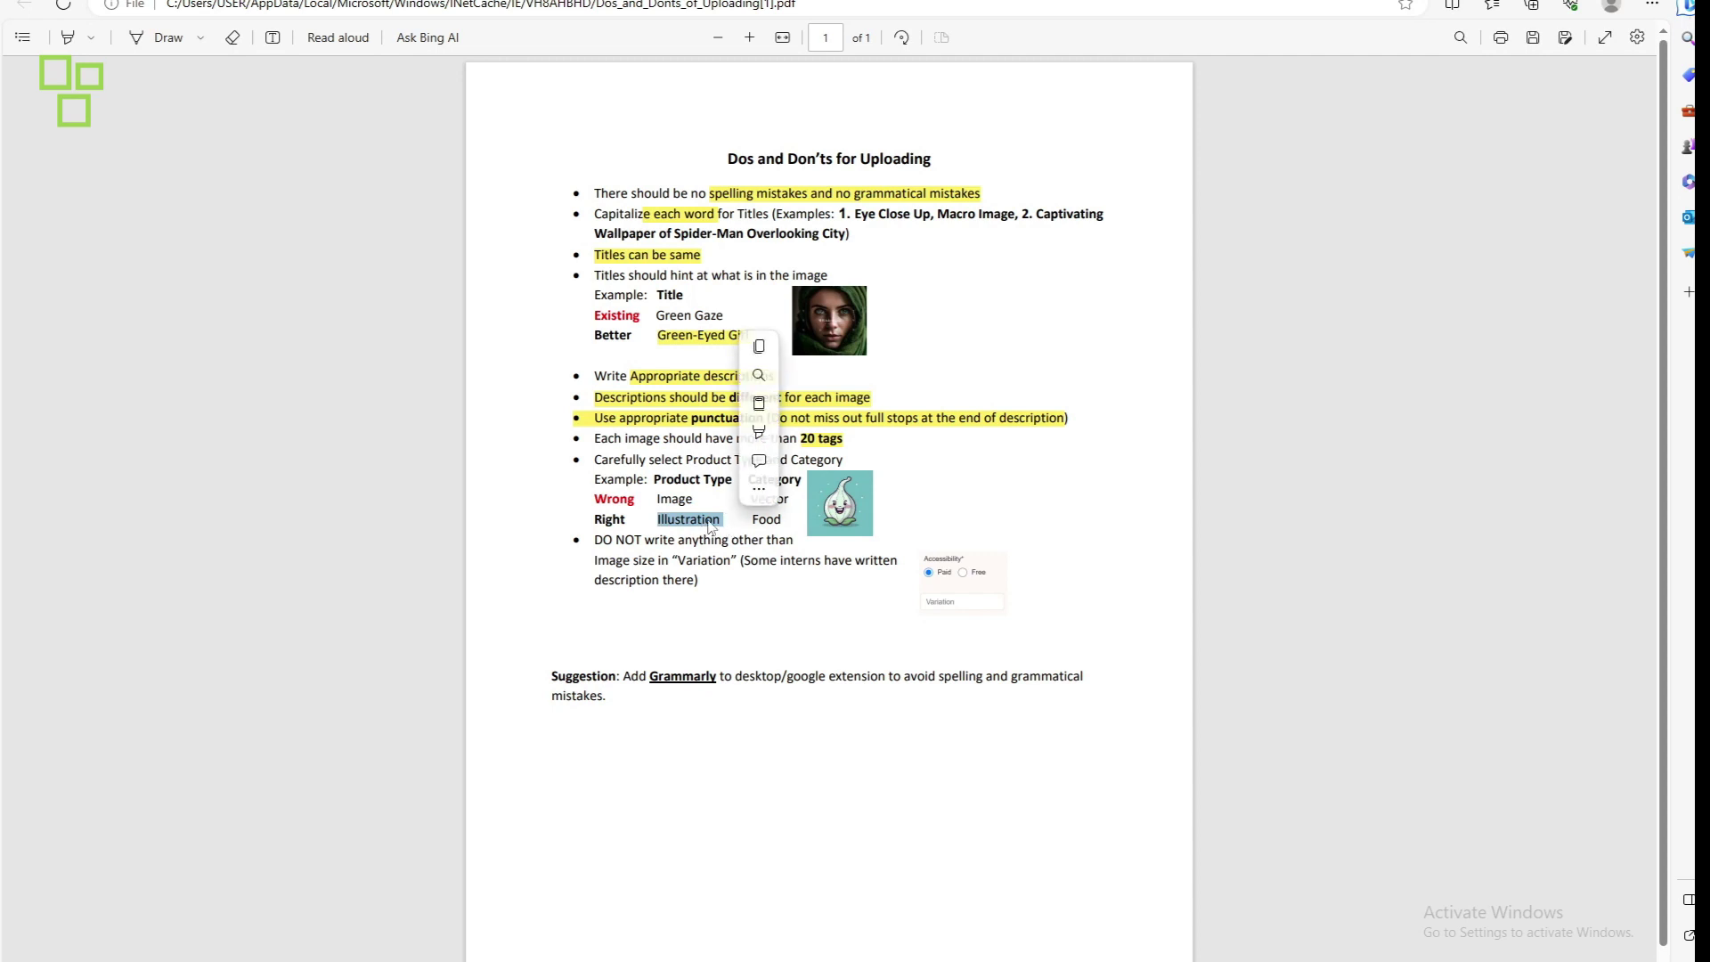
click(792, 529)
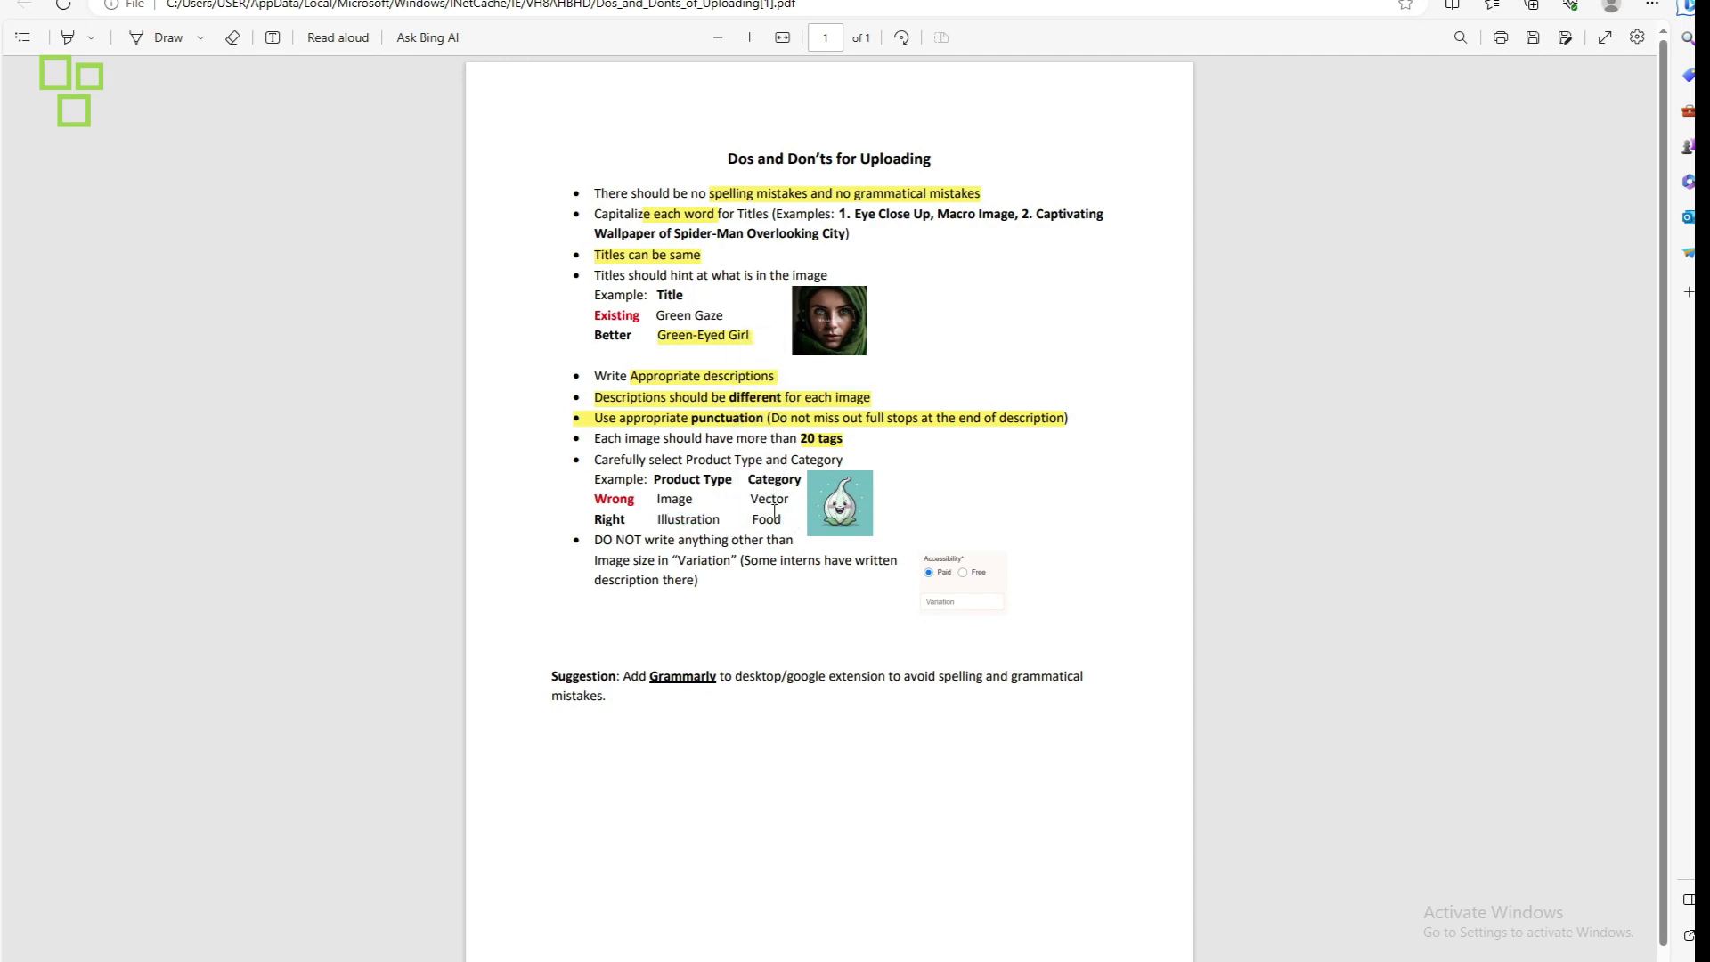
drag(751, 500, 795, 521)
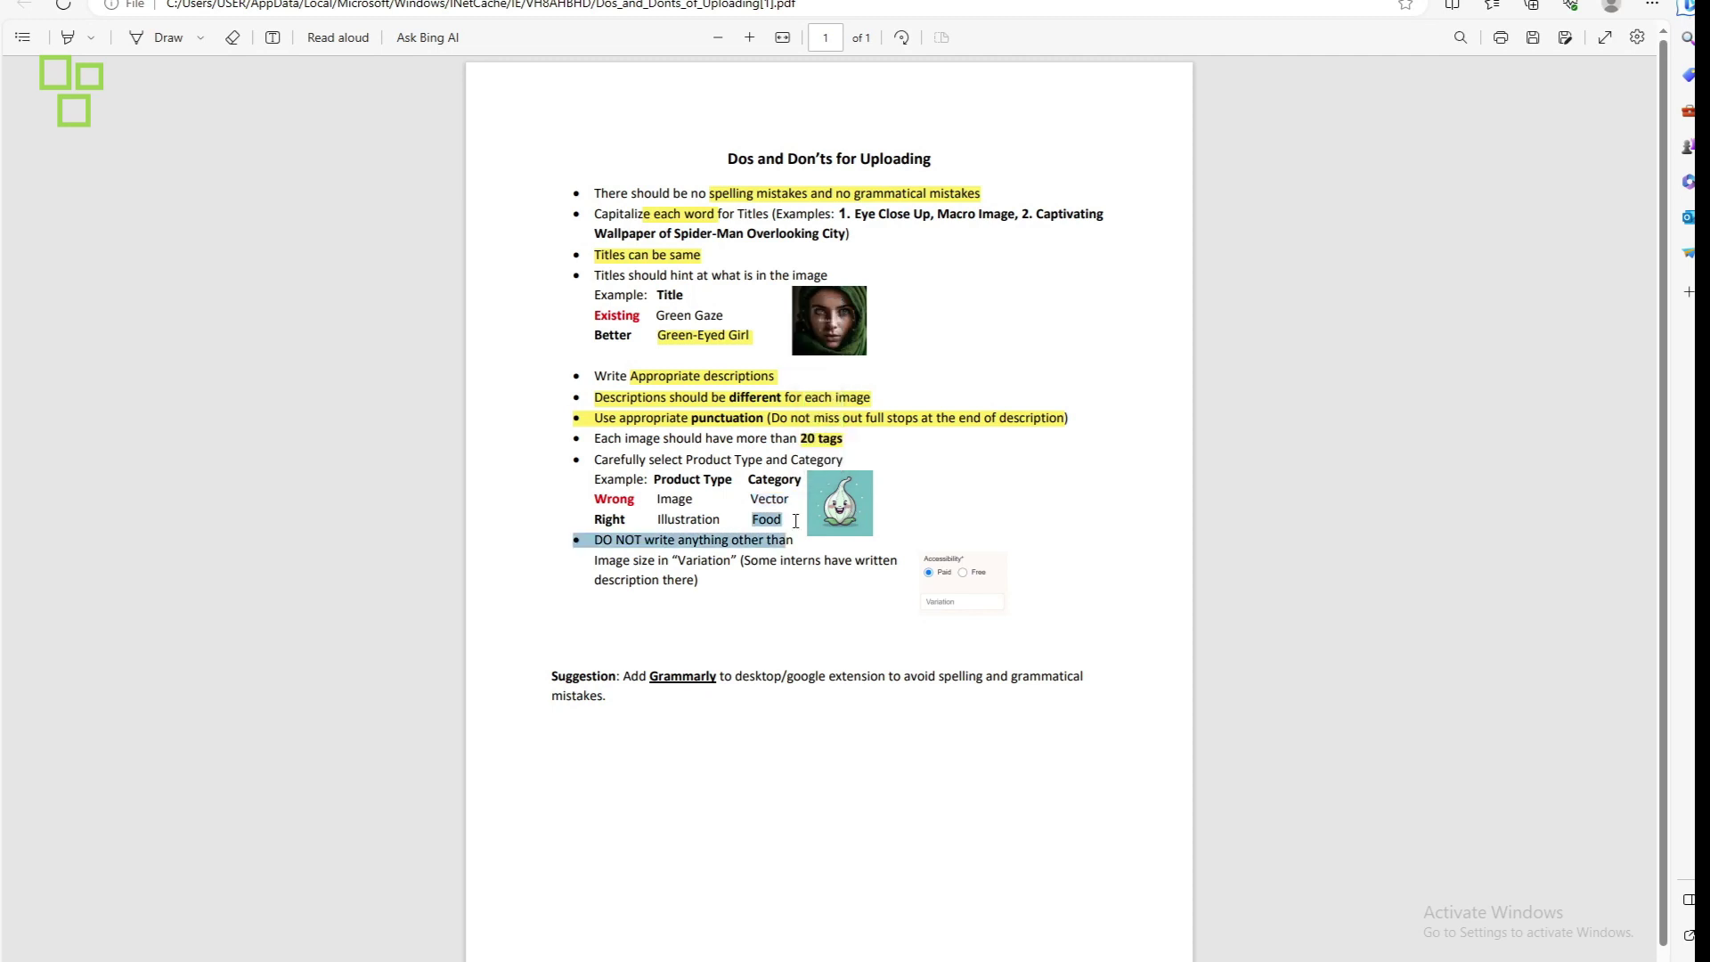
click(847, 521)
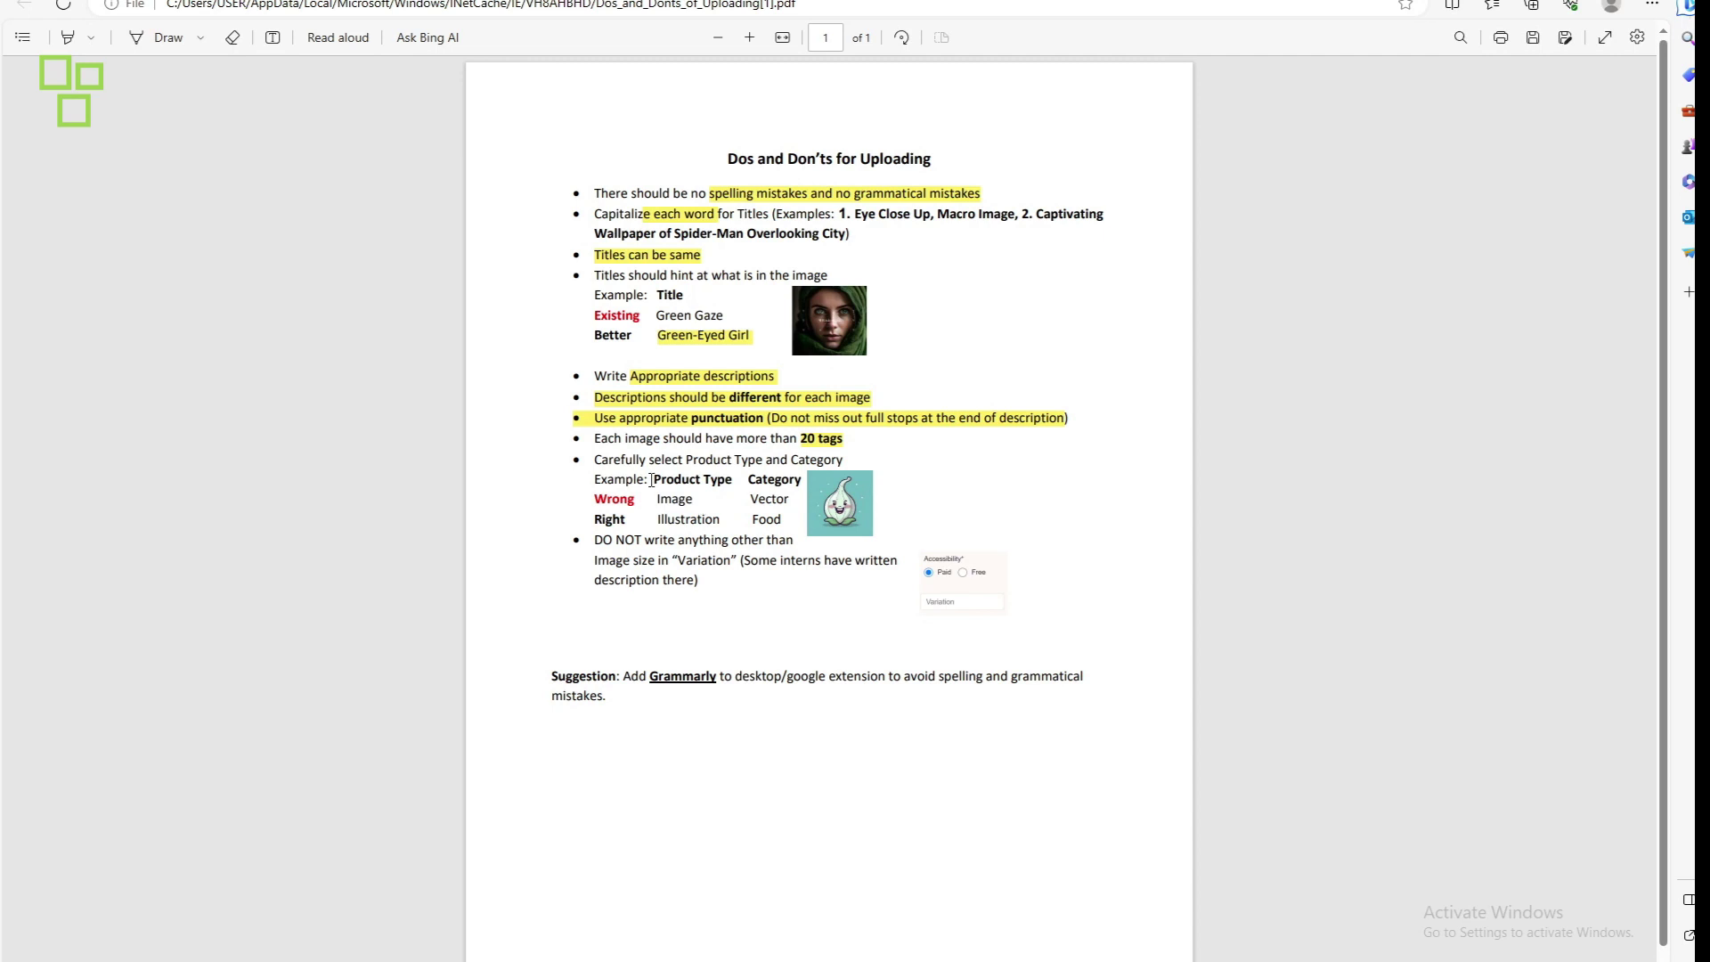
drag(651, 480, 771, 481)
click(777, 479)
drag(674, 558, 739, 565)
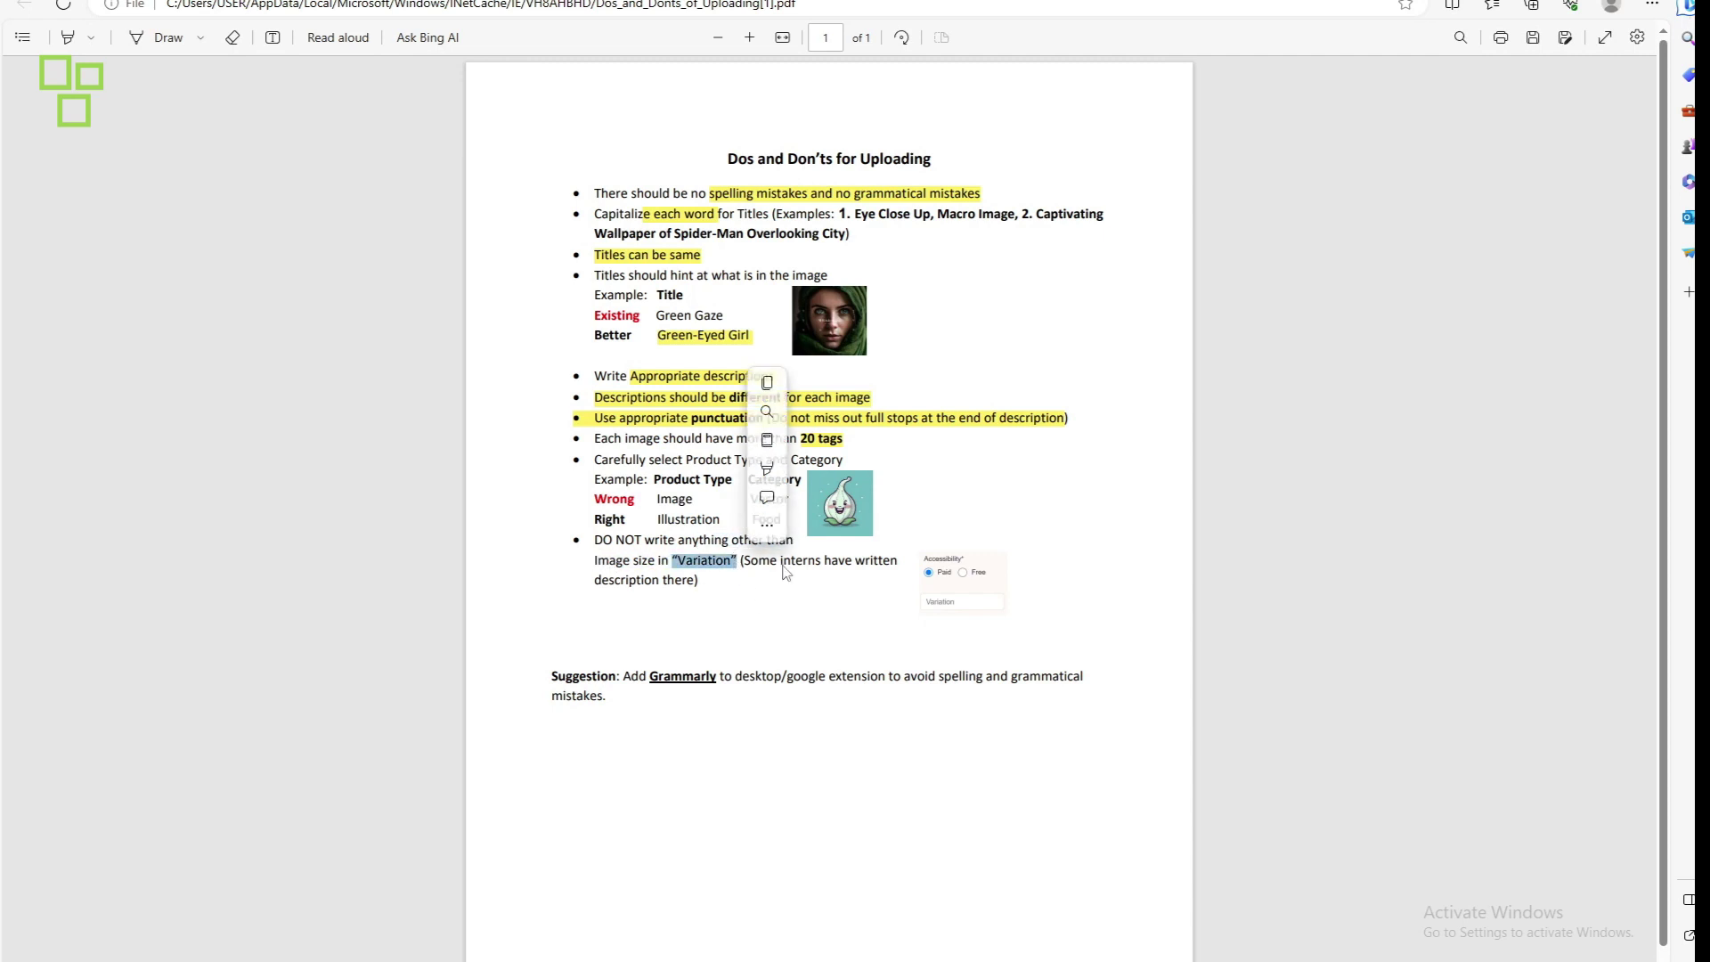
click(842, 595)
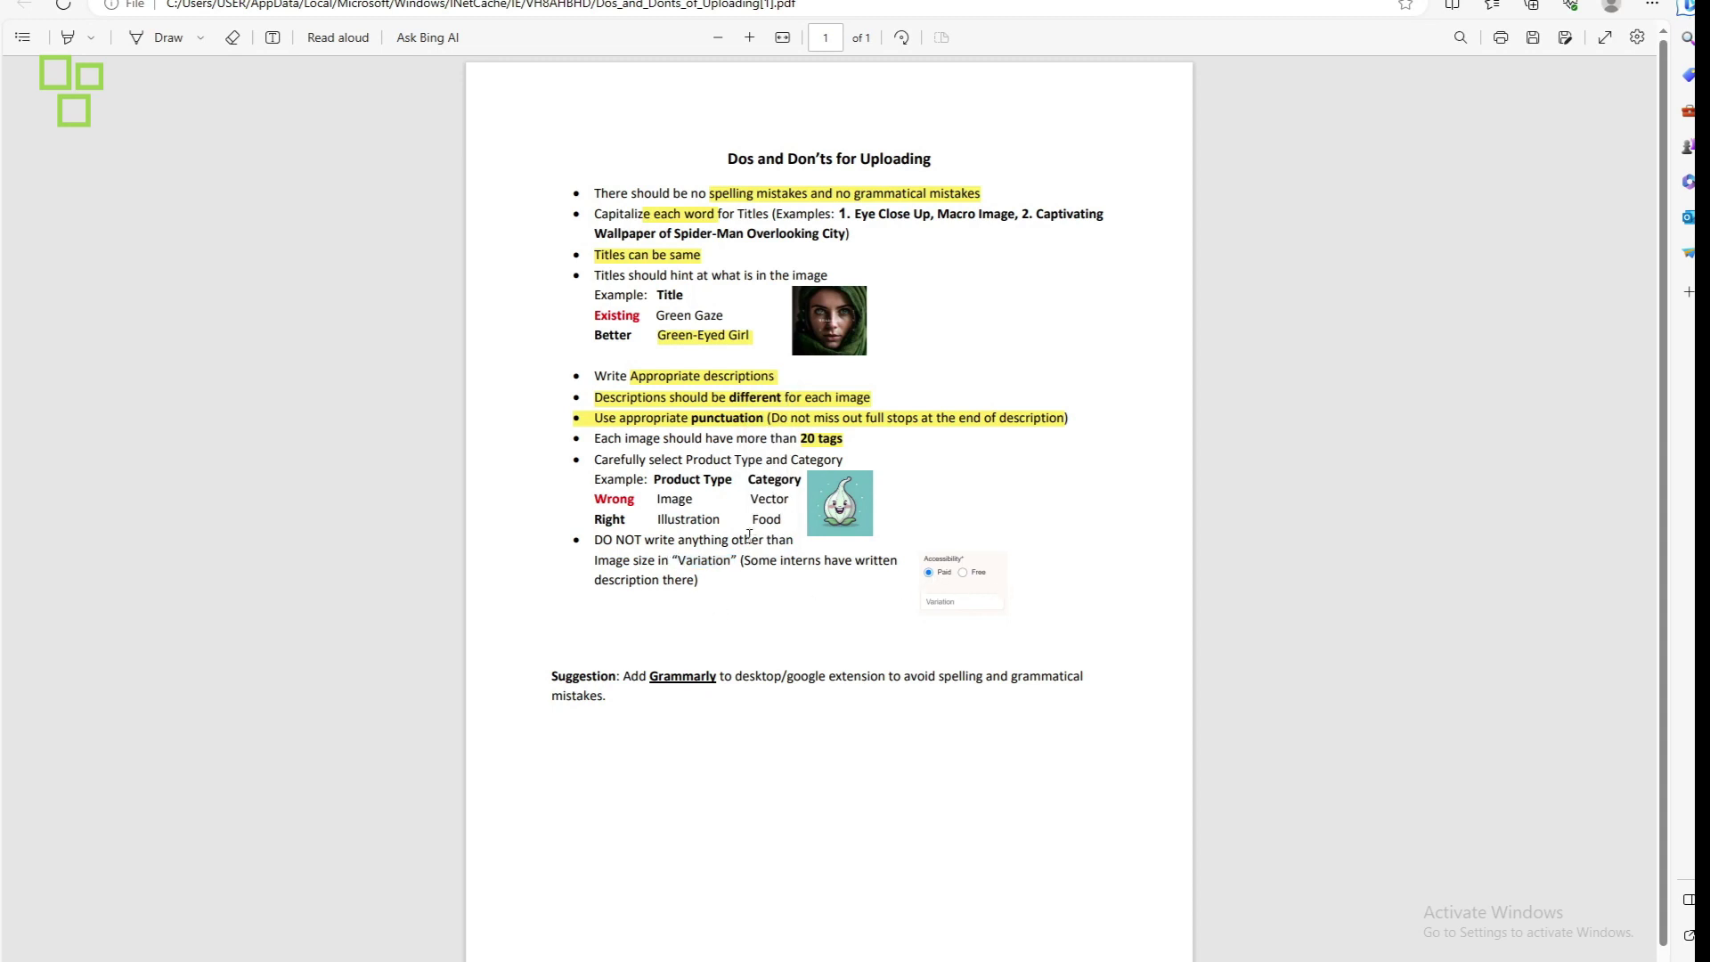
drag(593, 538, 700, 580)
click(599, 561)
Step: Switch to the BitsImages upload page and add the bits_images_a_mate_black_jeep file from the demo folder as the thumbnail image
key(alt+Tab)
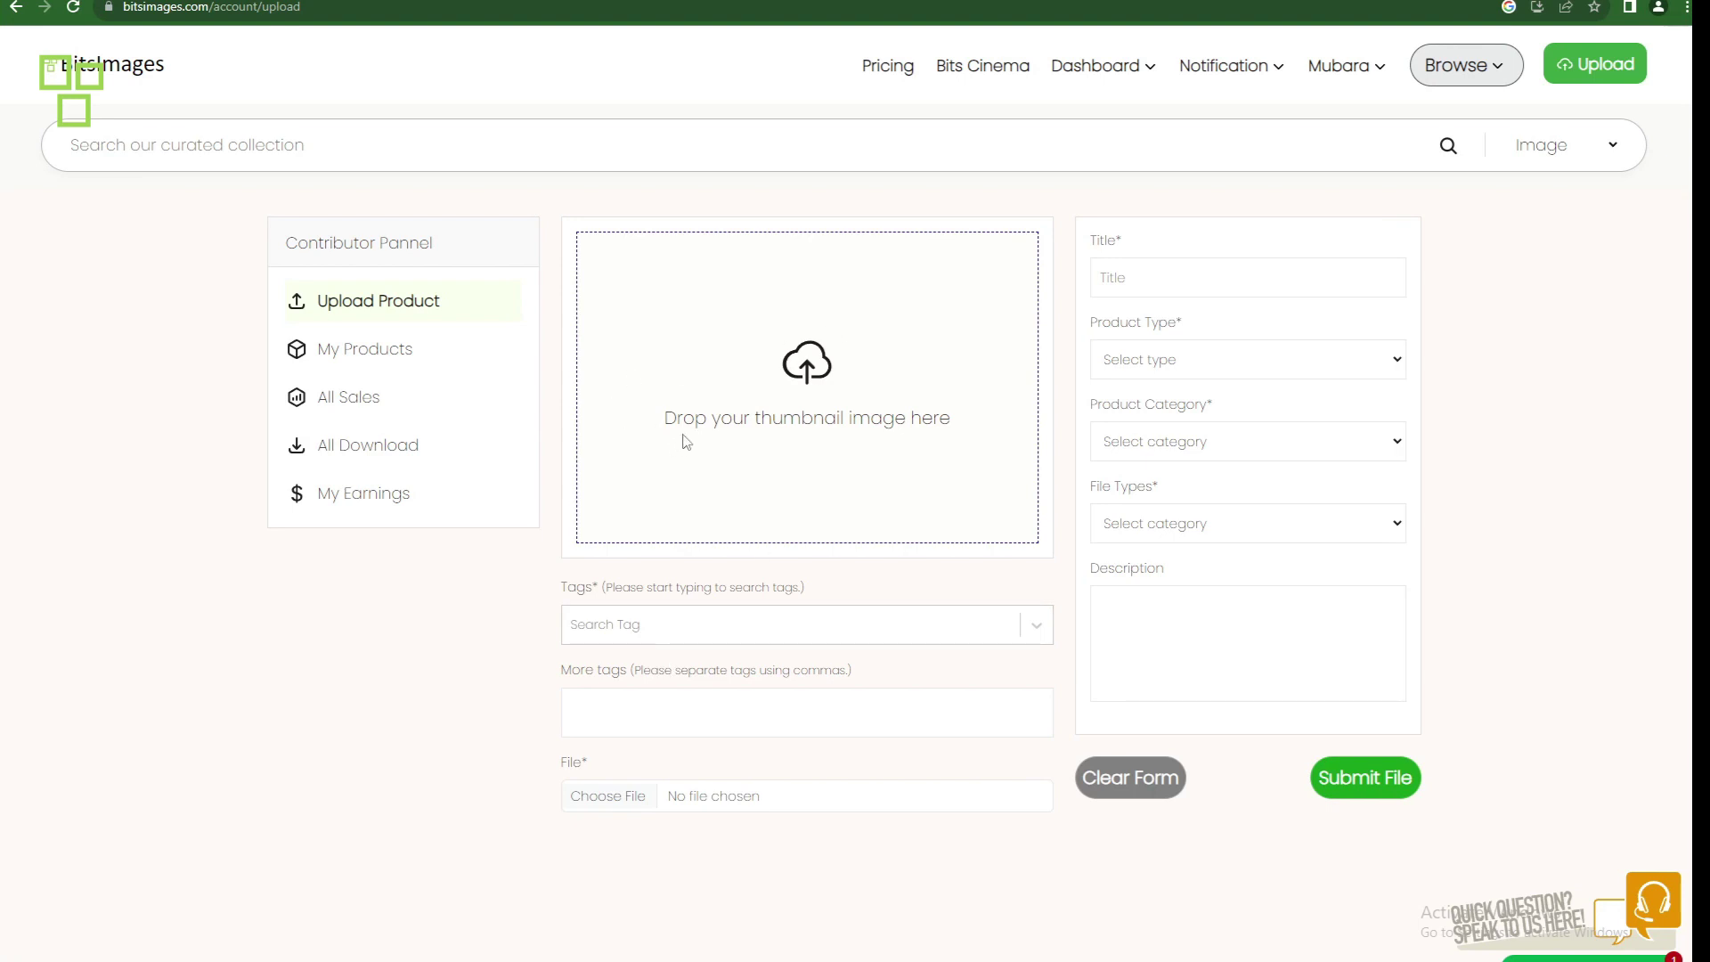
click(771, 376)
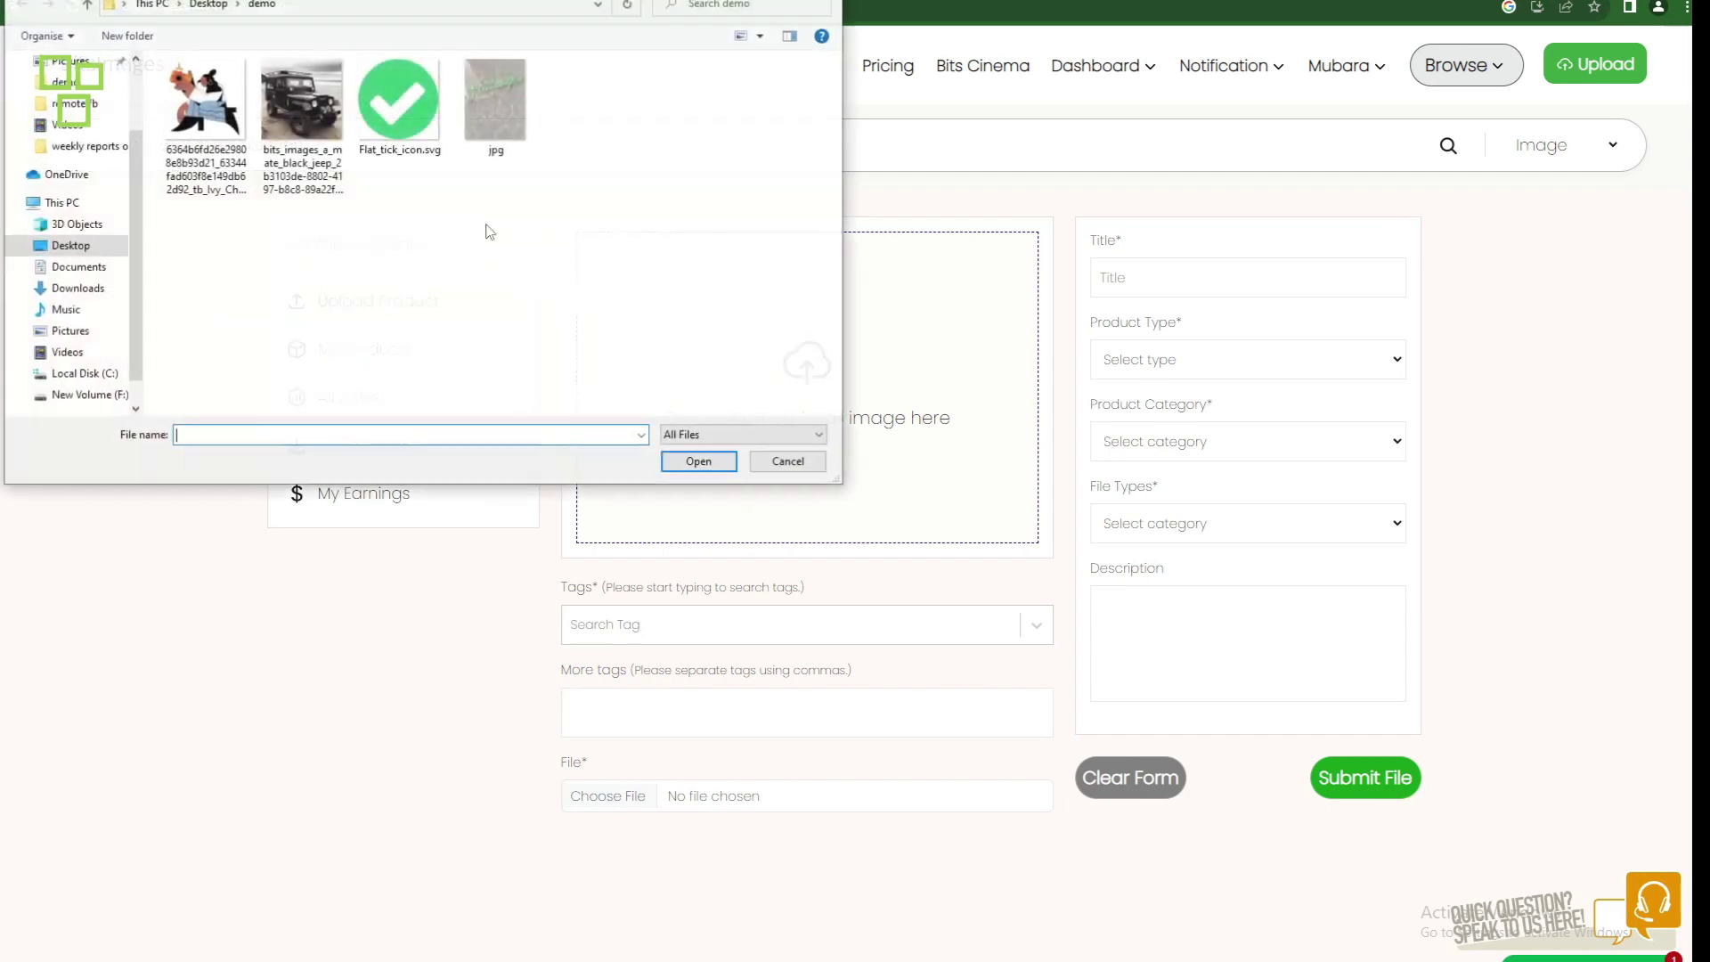
click(303, 127)
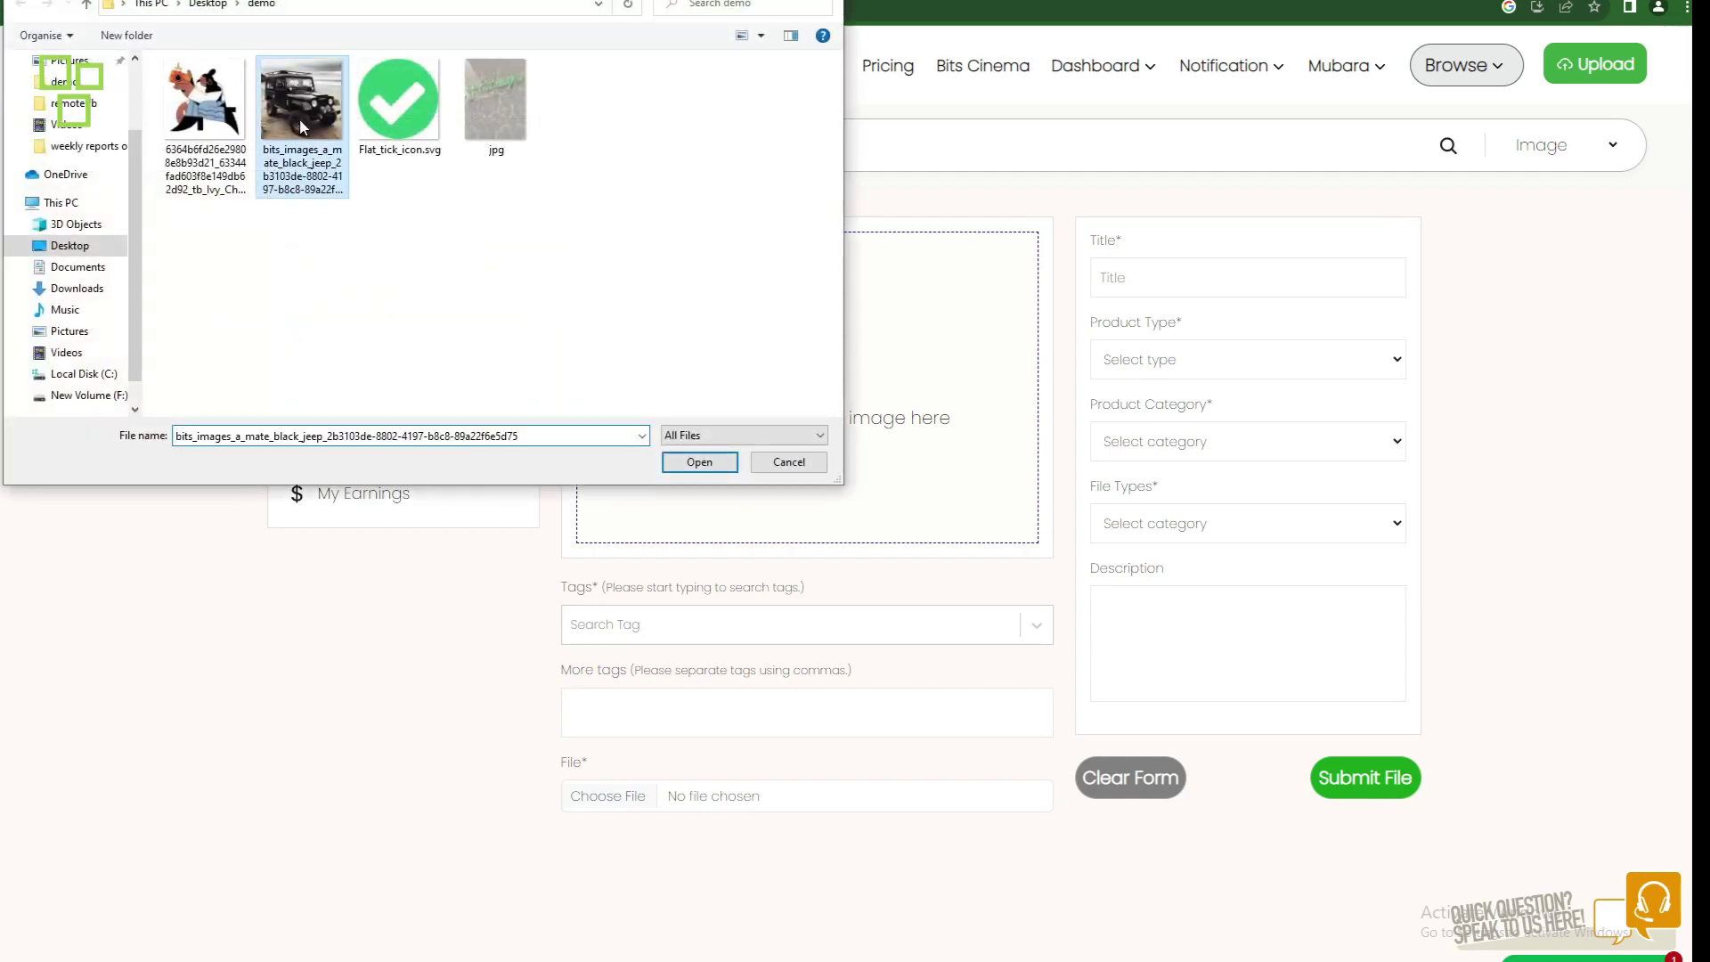
click(676, 465)
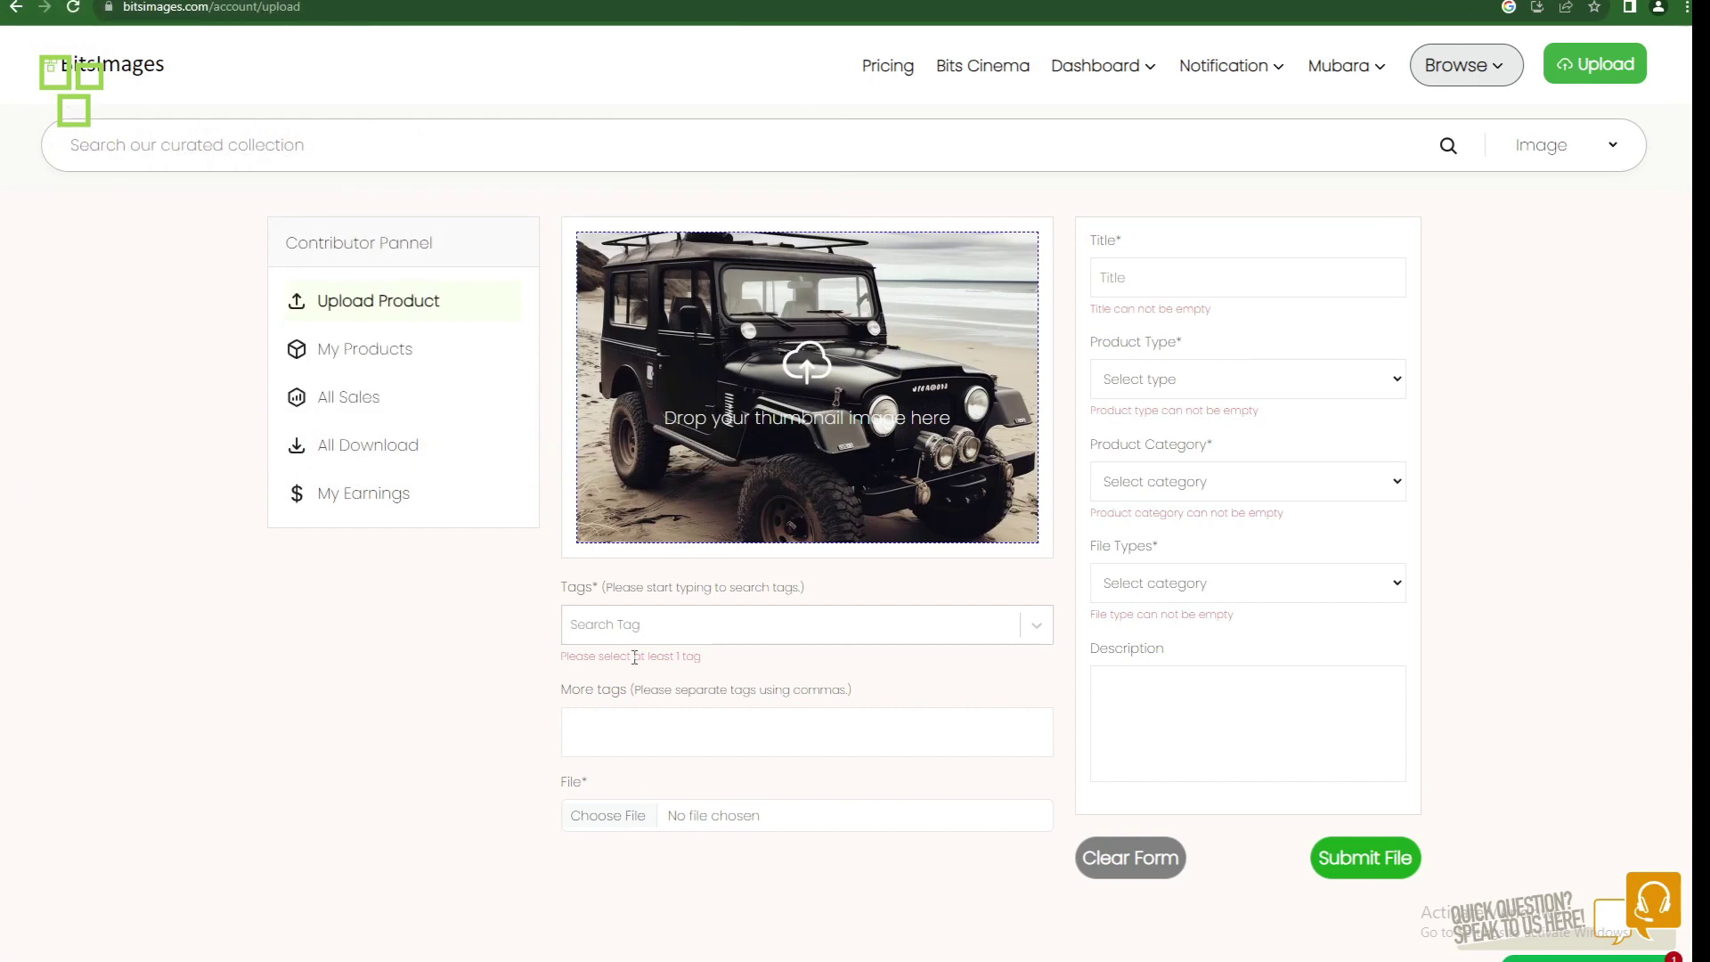
Step: Search the tags for "black" and add the Black tag to the product
click(659, 635)
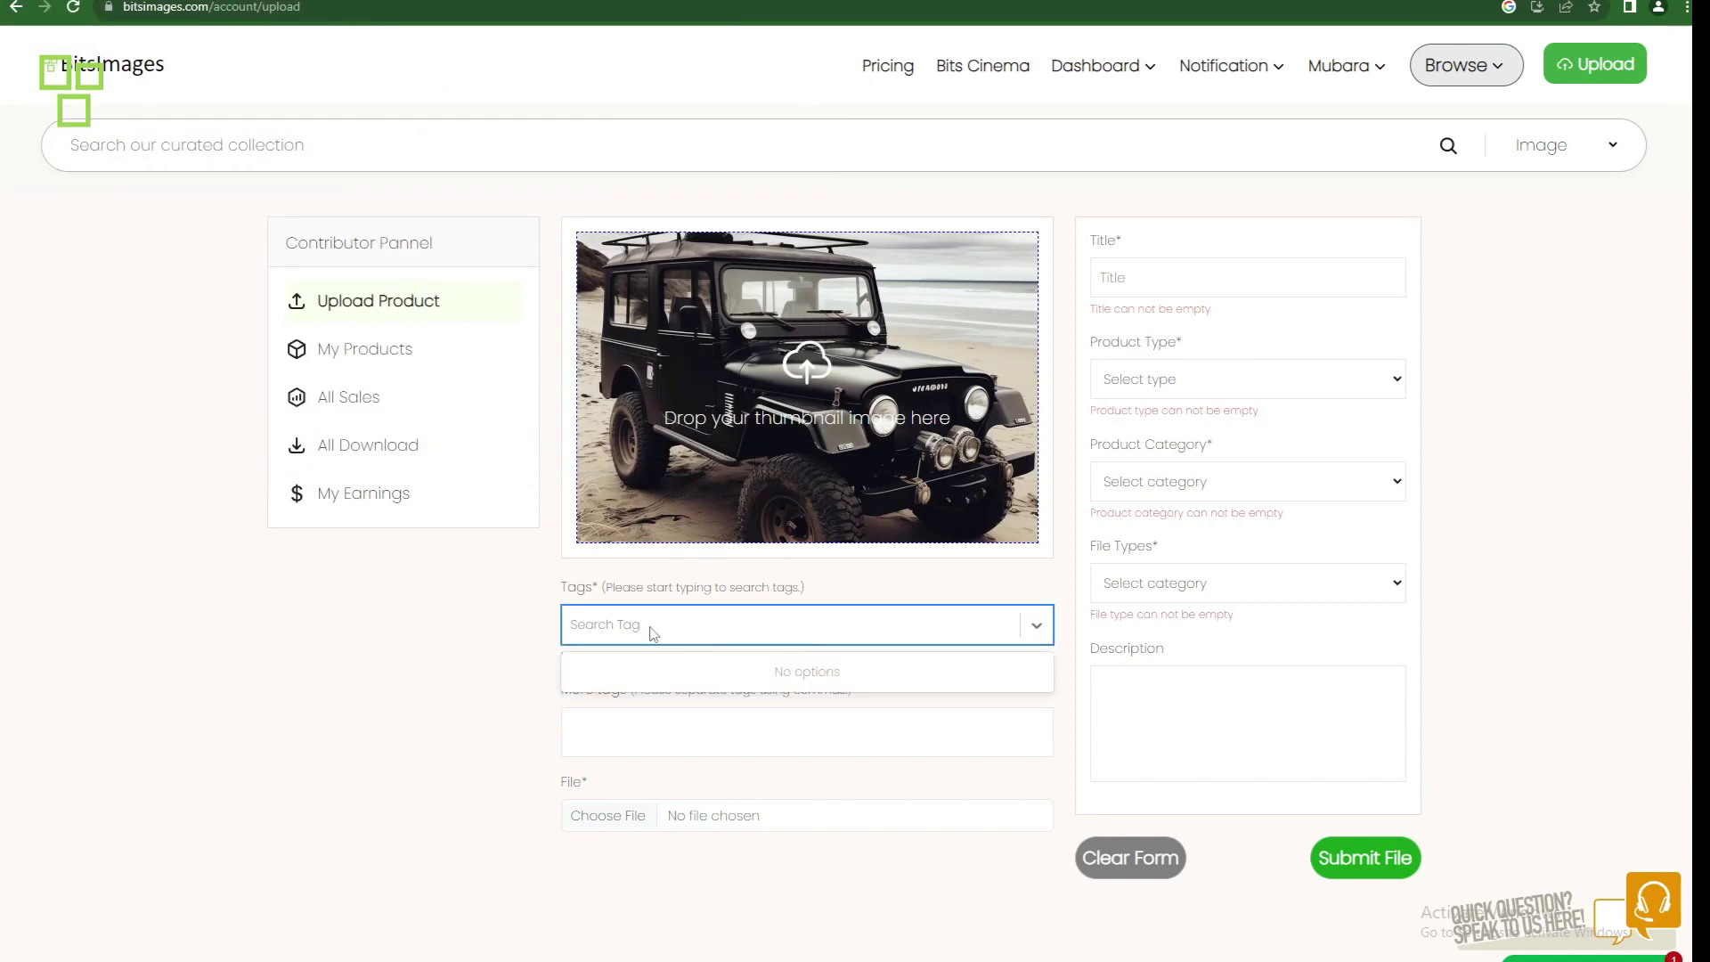
text(black)
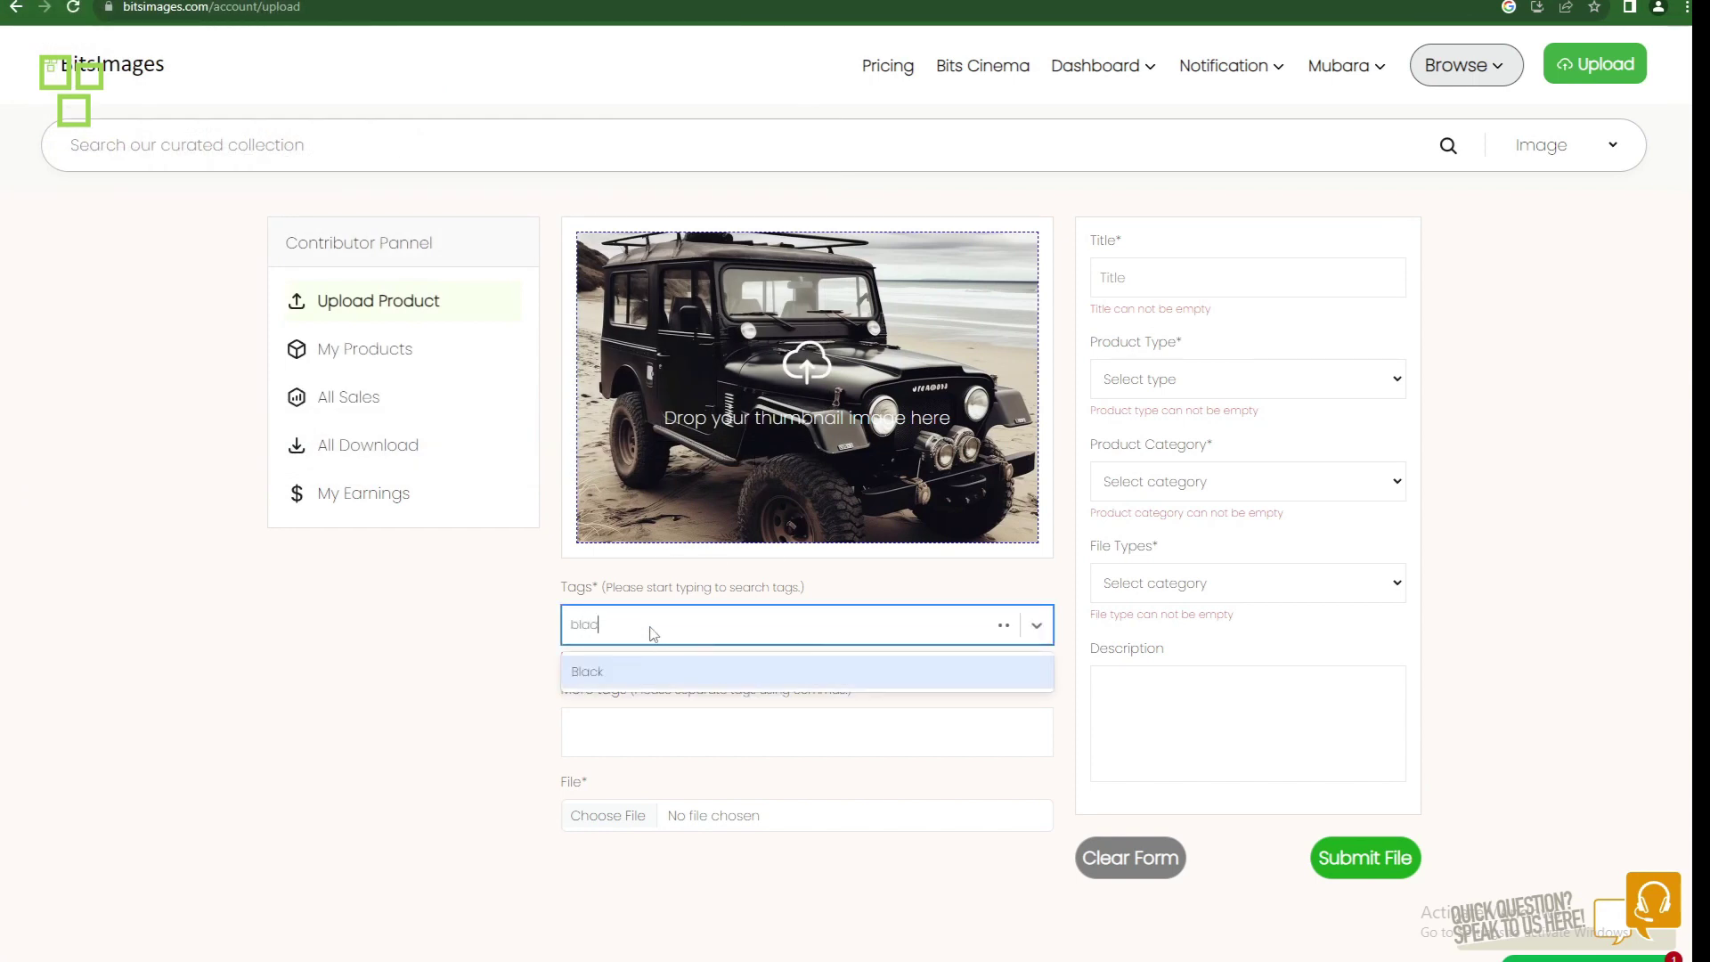
click(599, 680)
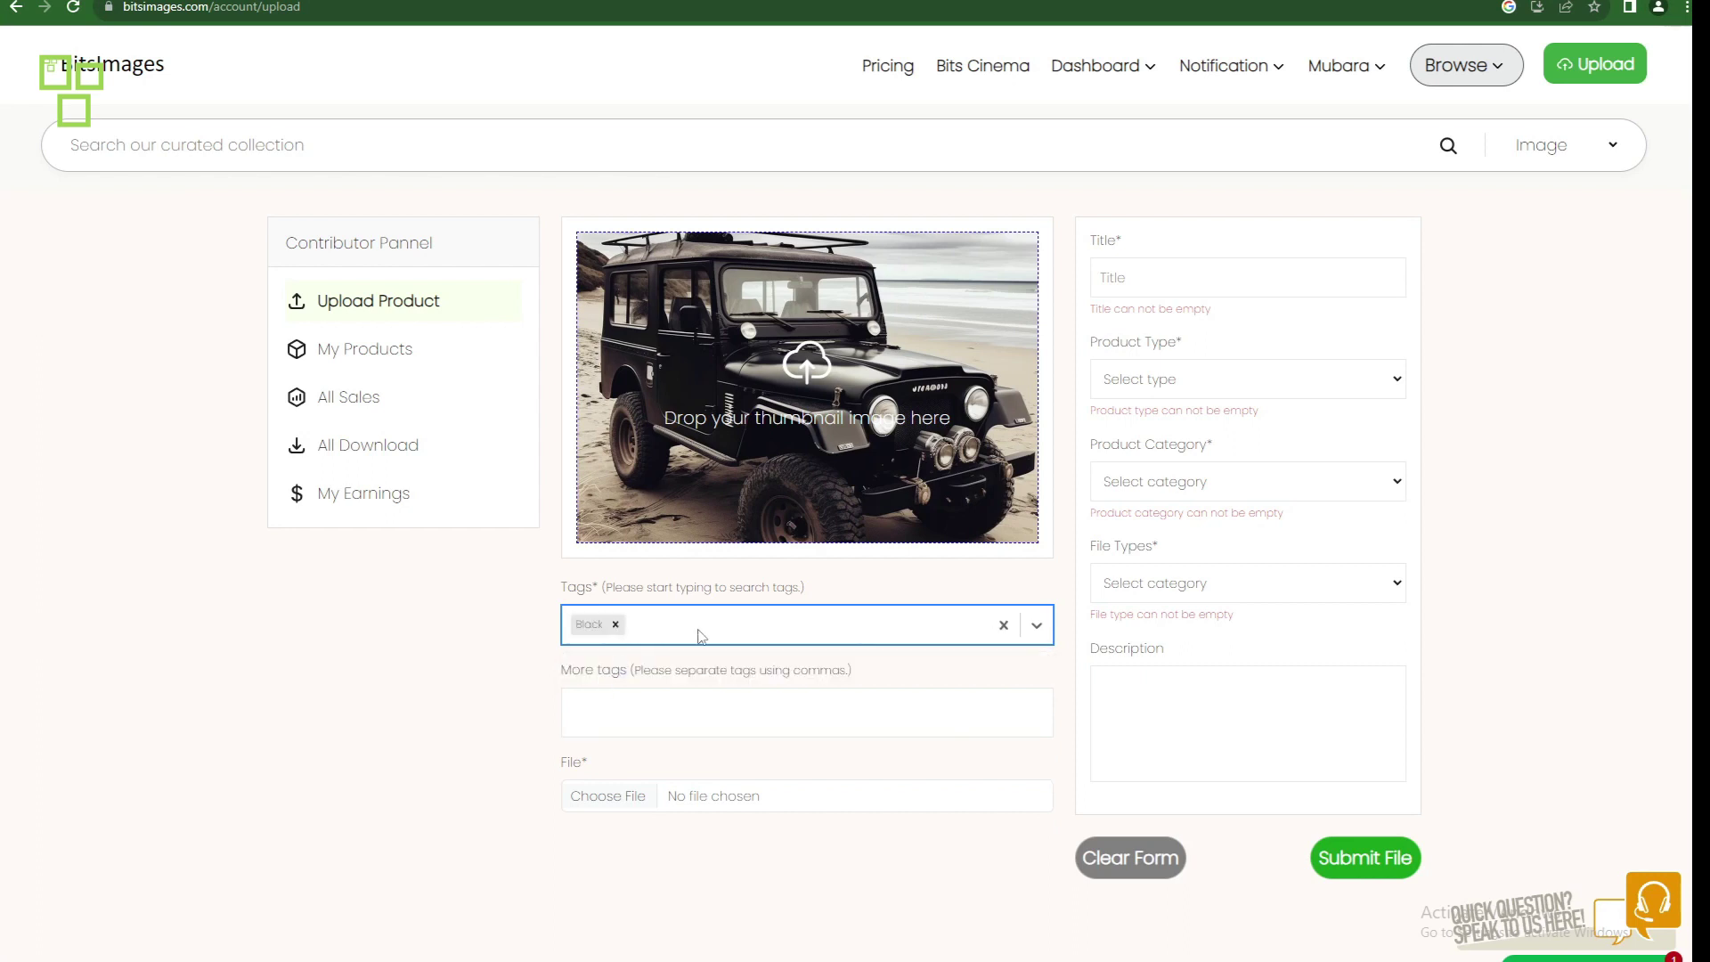
Step: Enter the comma-separated sample tags "jeep,black" as additional tags without a hash sign
click(595, 698)
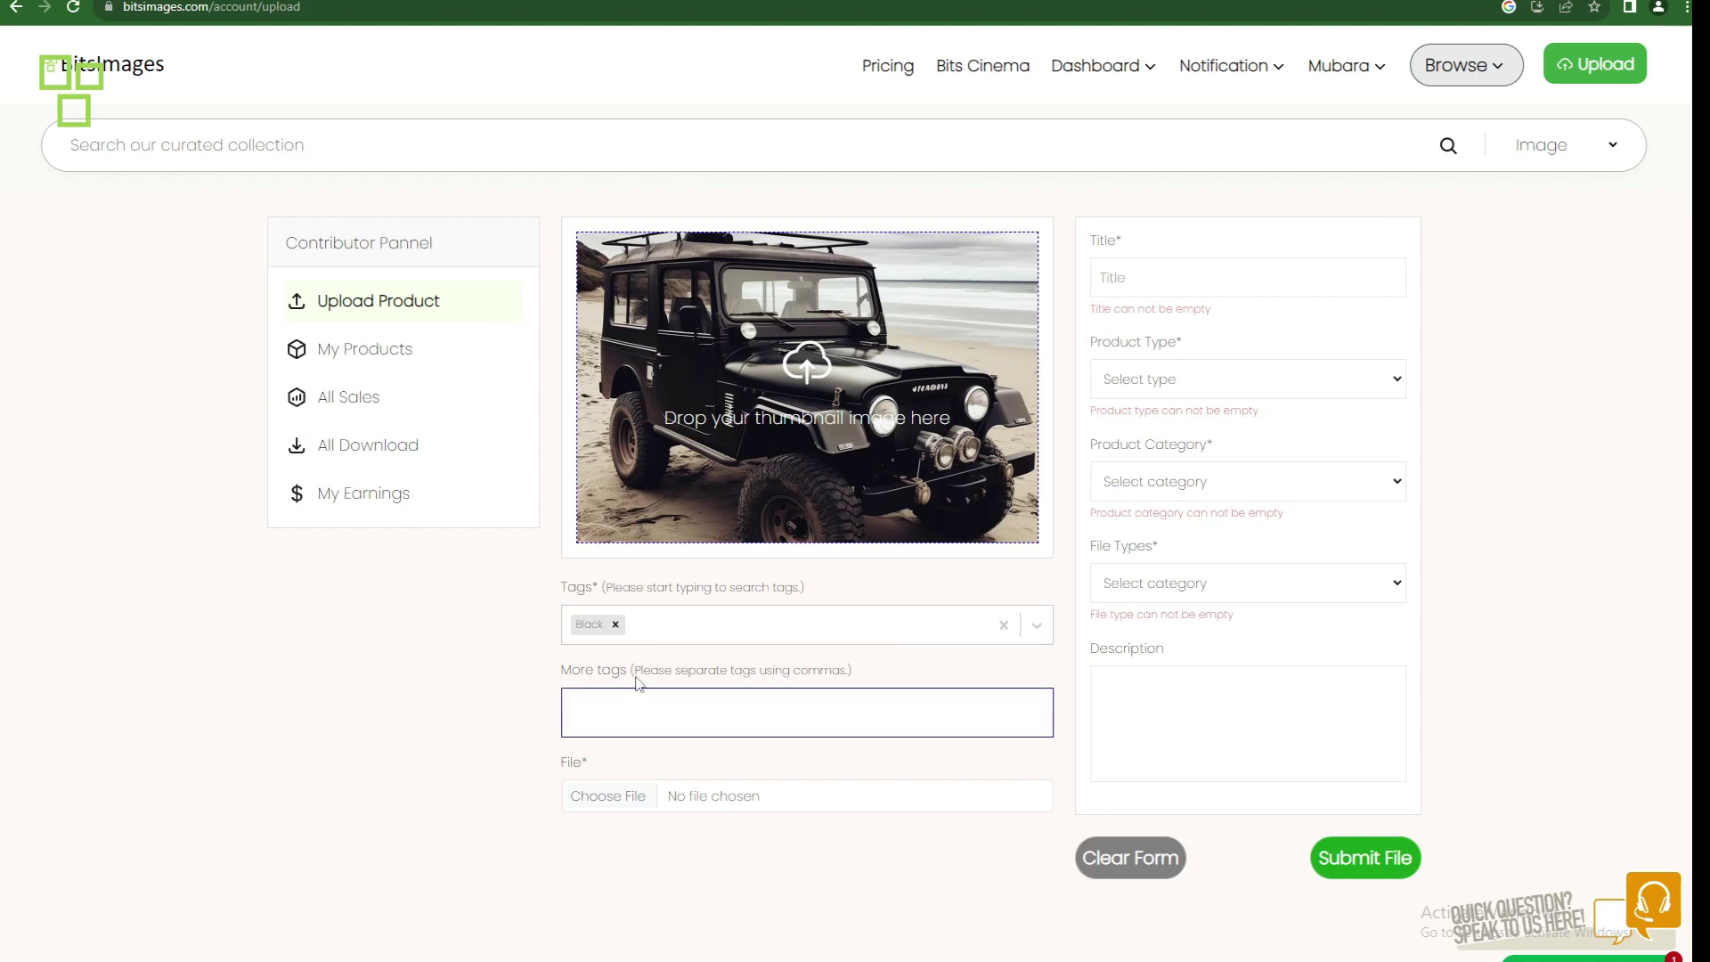
drag(632, 670, 858, 687)
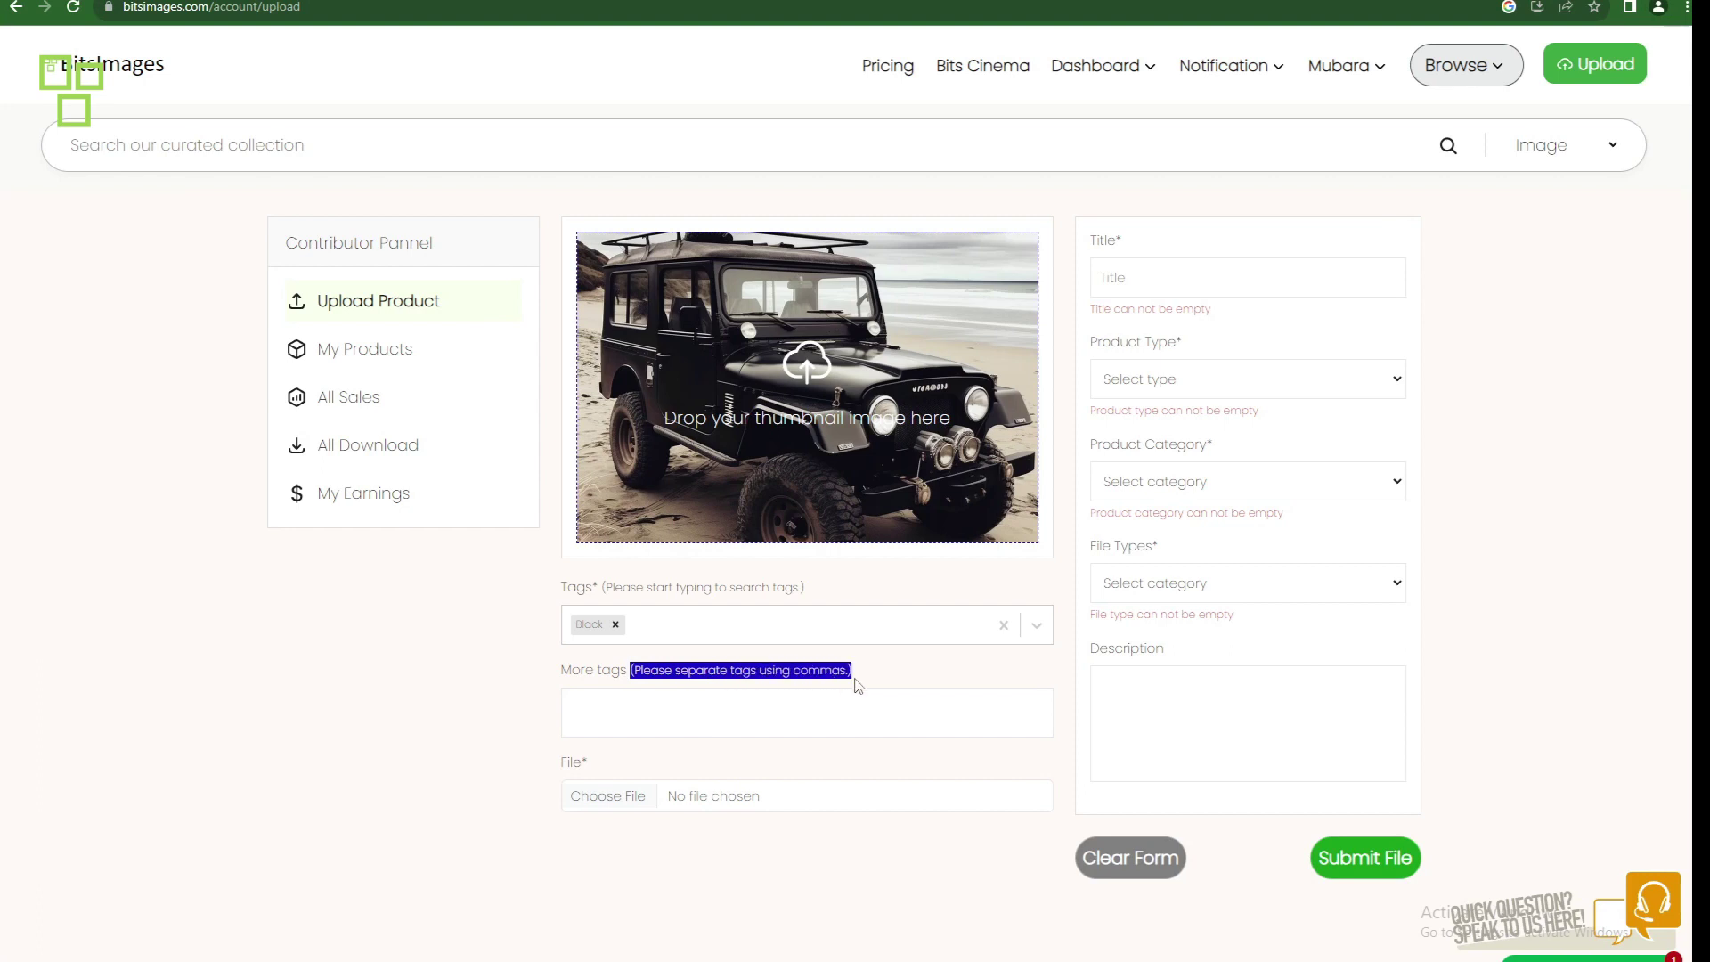
click(615, 707)
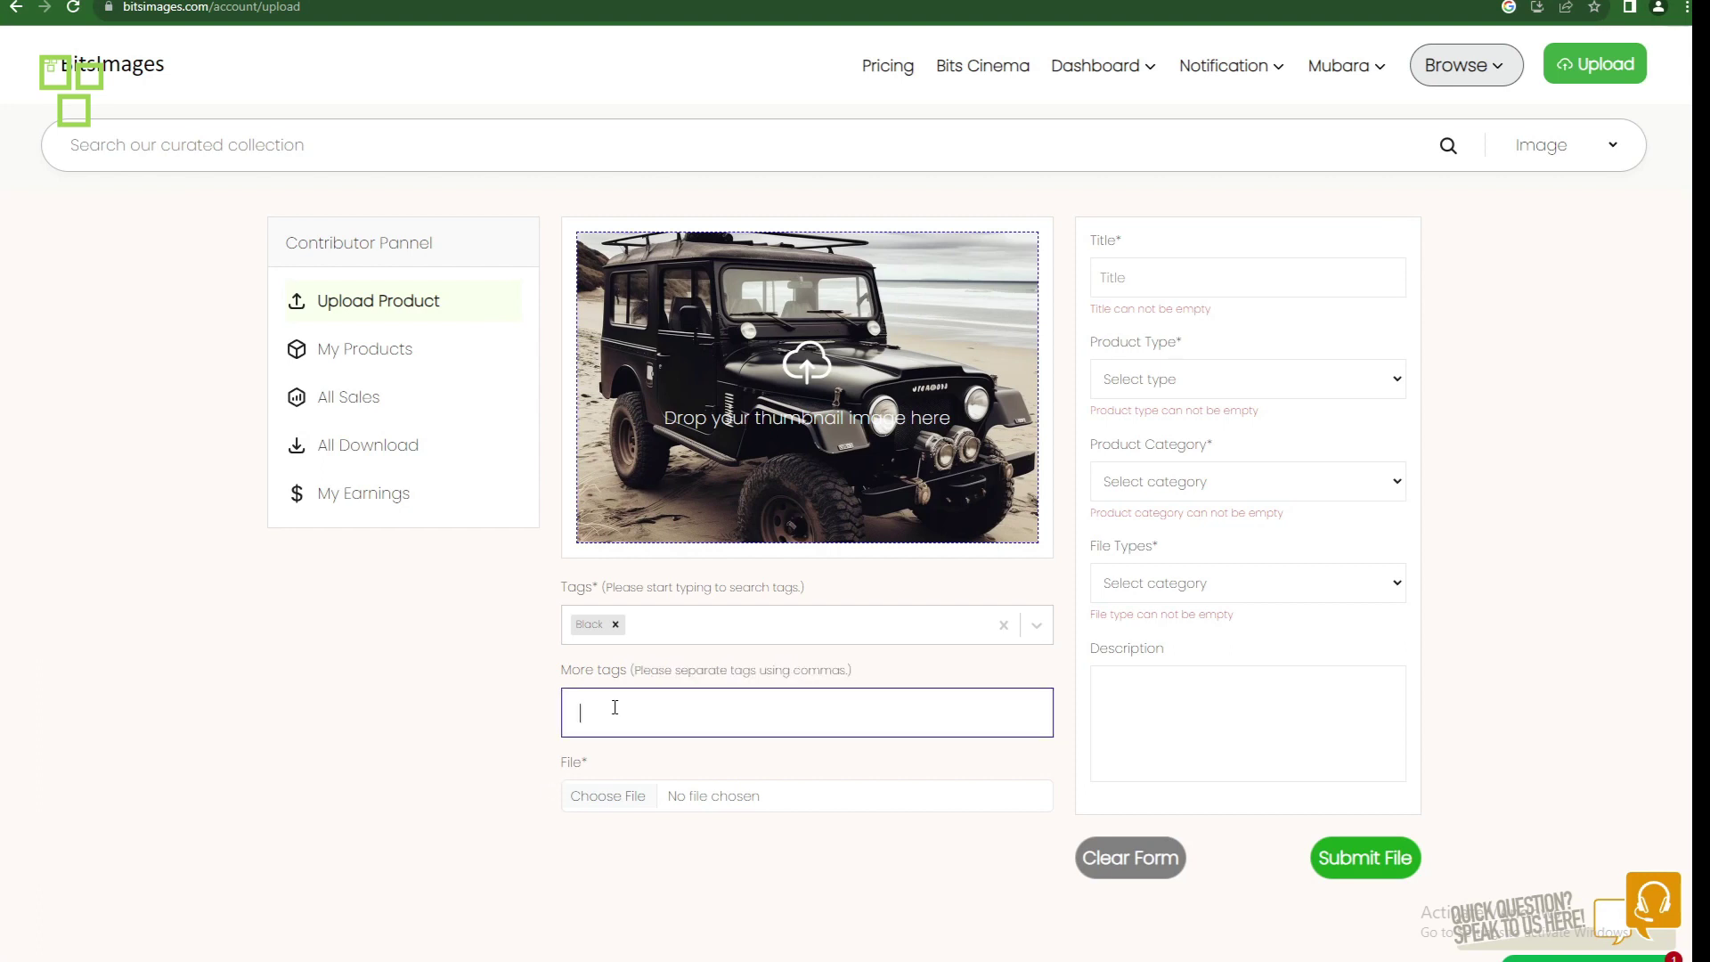
text(#)
key(BackSpace)
text(jeep,black)
key(BackSpace)
Step: Switch to the Word document and copy the paragraph of black jeep tags, keeping it free of hash signs
key(alt+Tab)
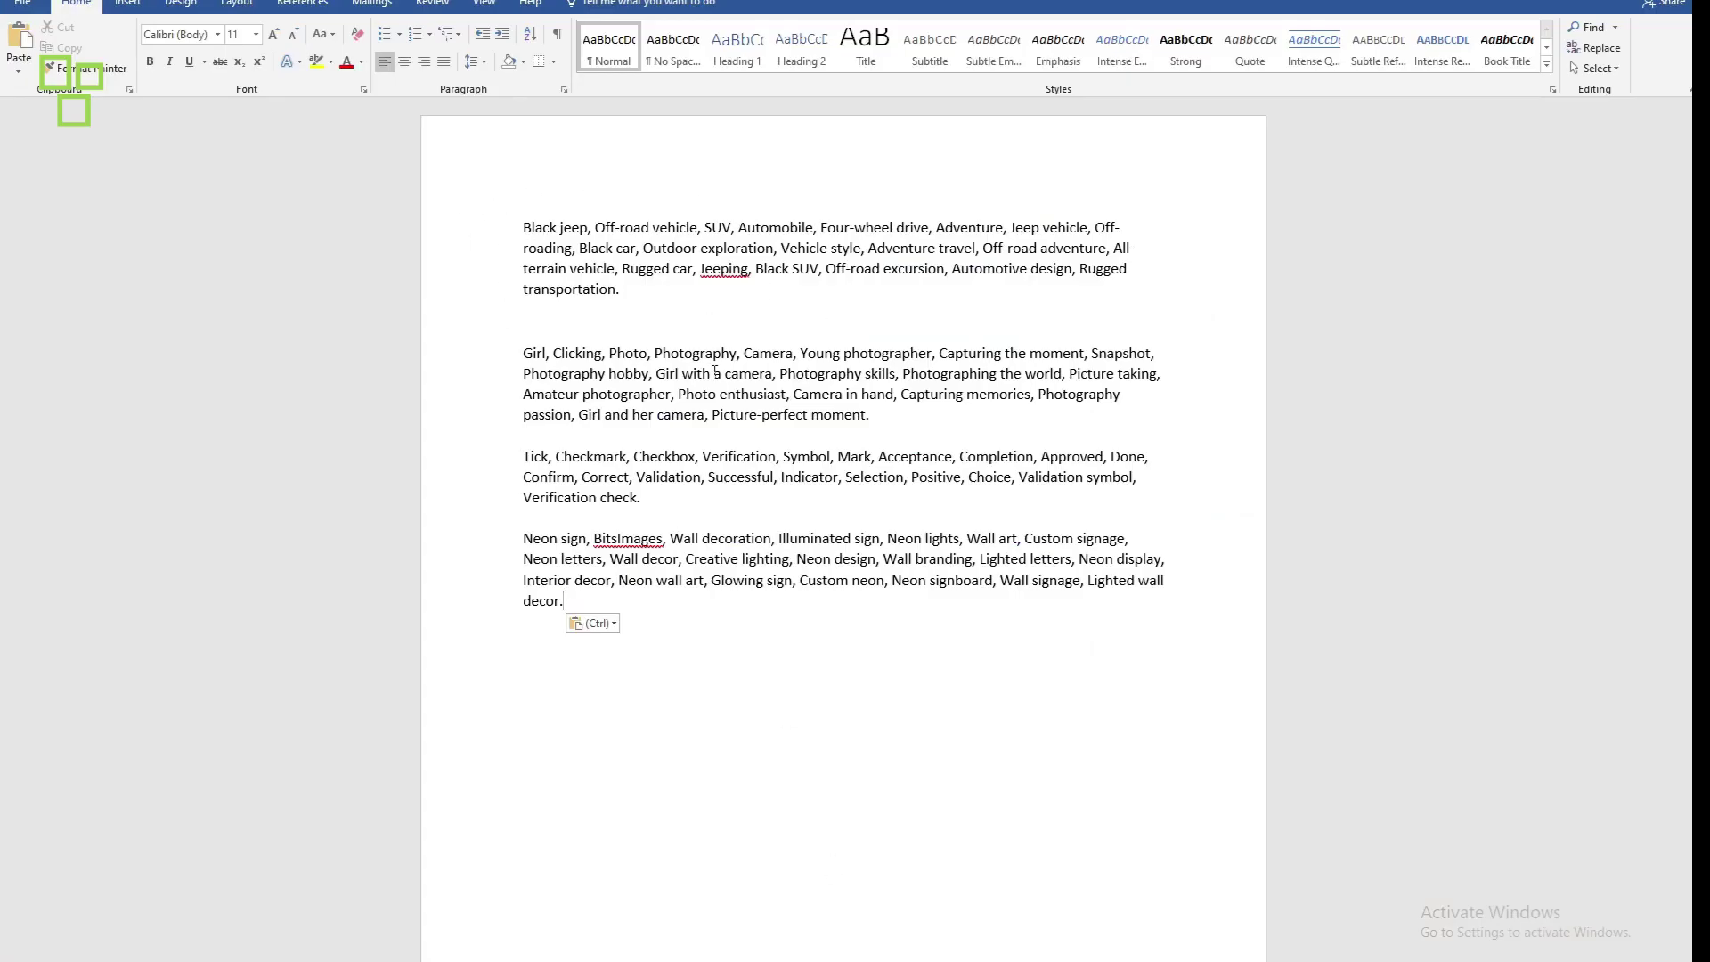
click(525, 230)
text(#)
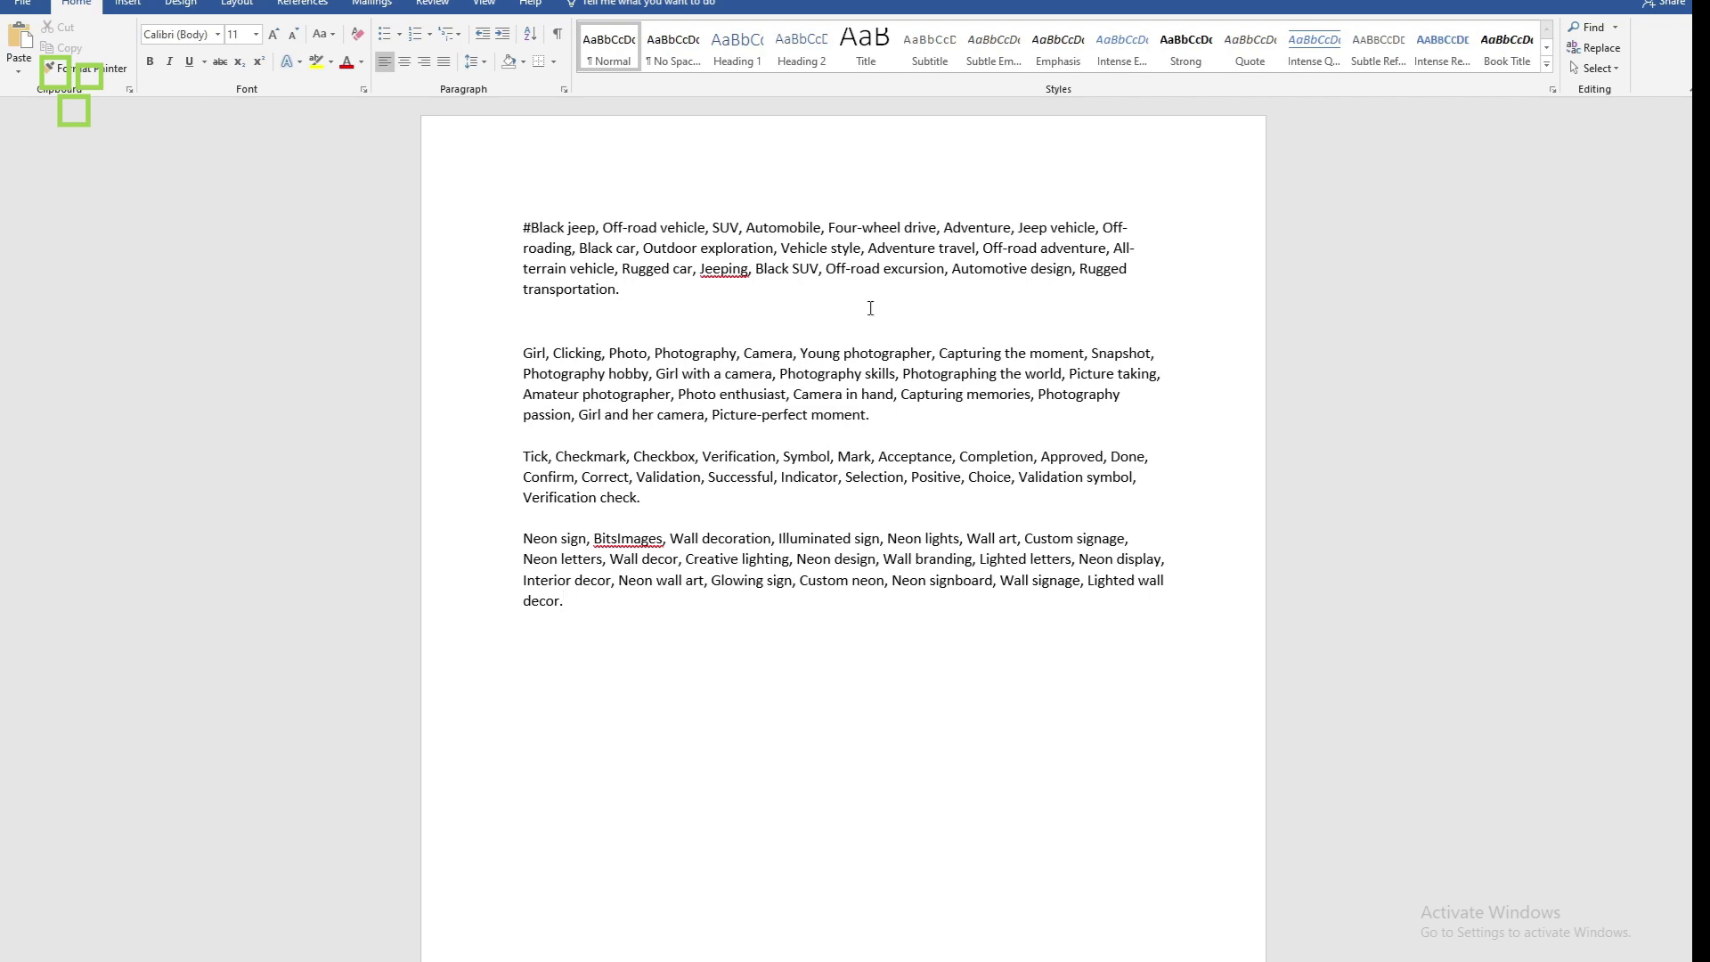
key(BackSpace)
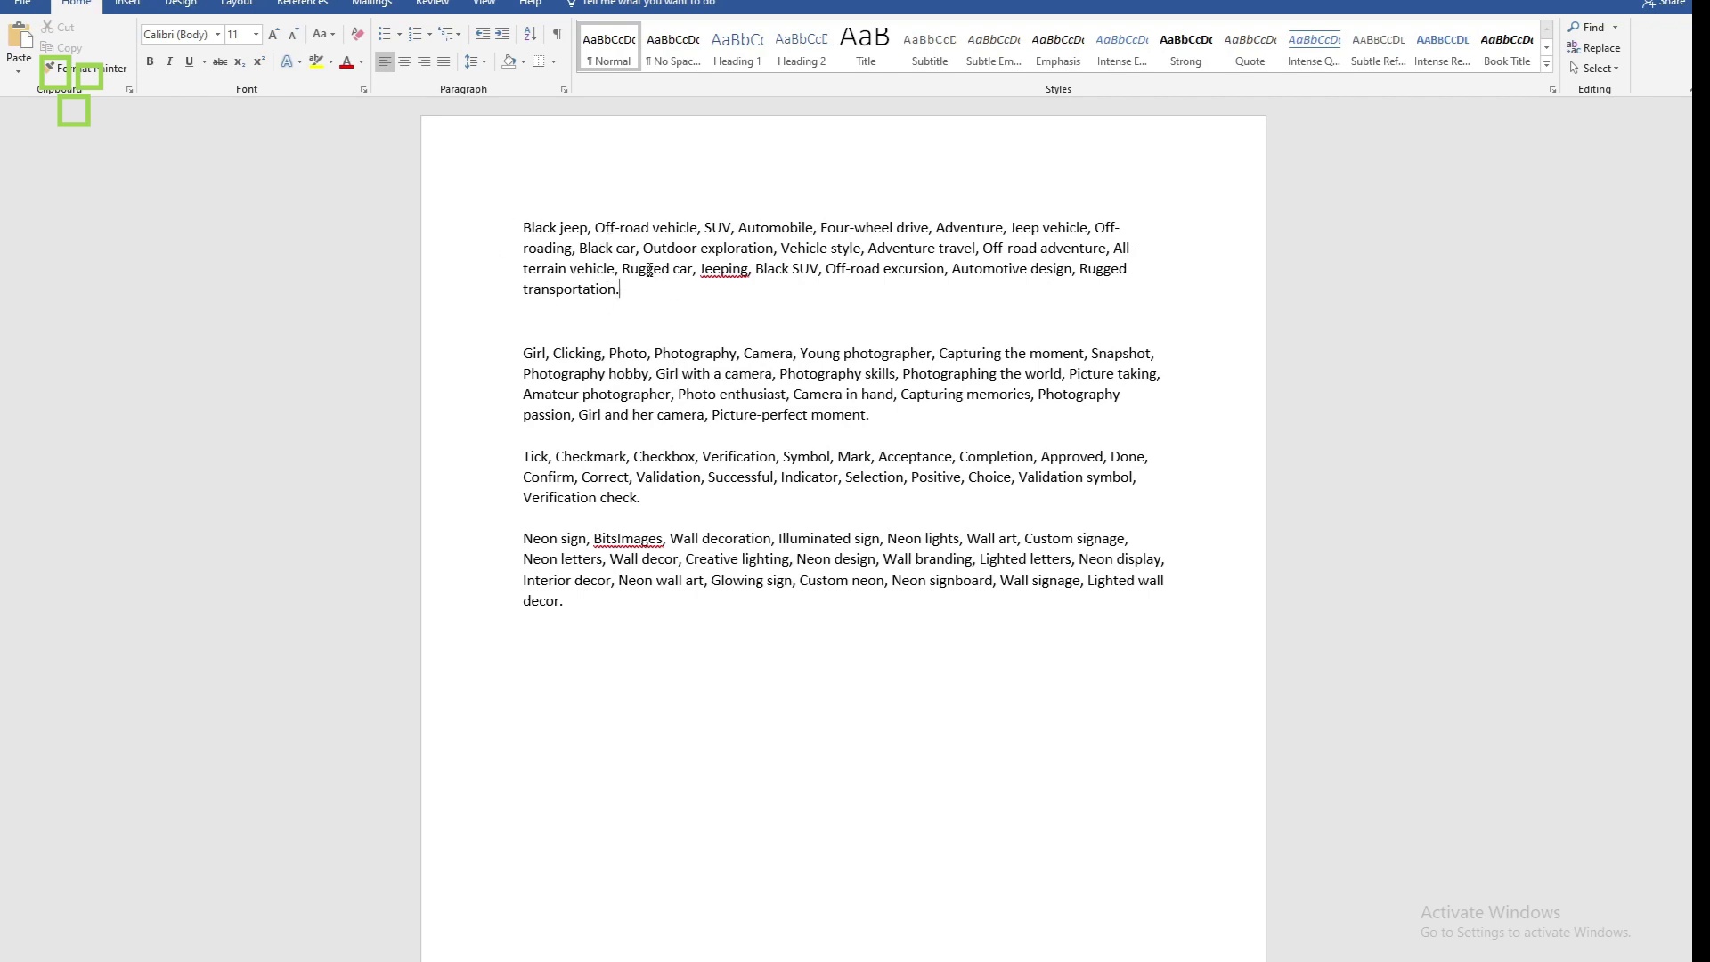
drag(621, 289, 525, 228)
click(581, 228)
drag(658, 318, 534, 229)
click(565, 252)
click(623, 293)
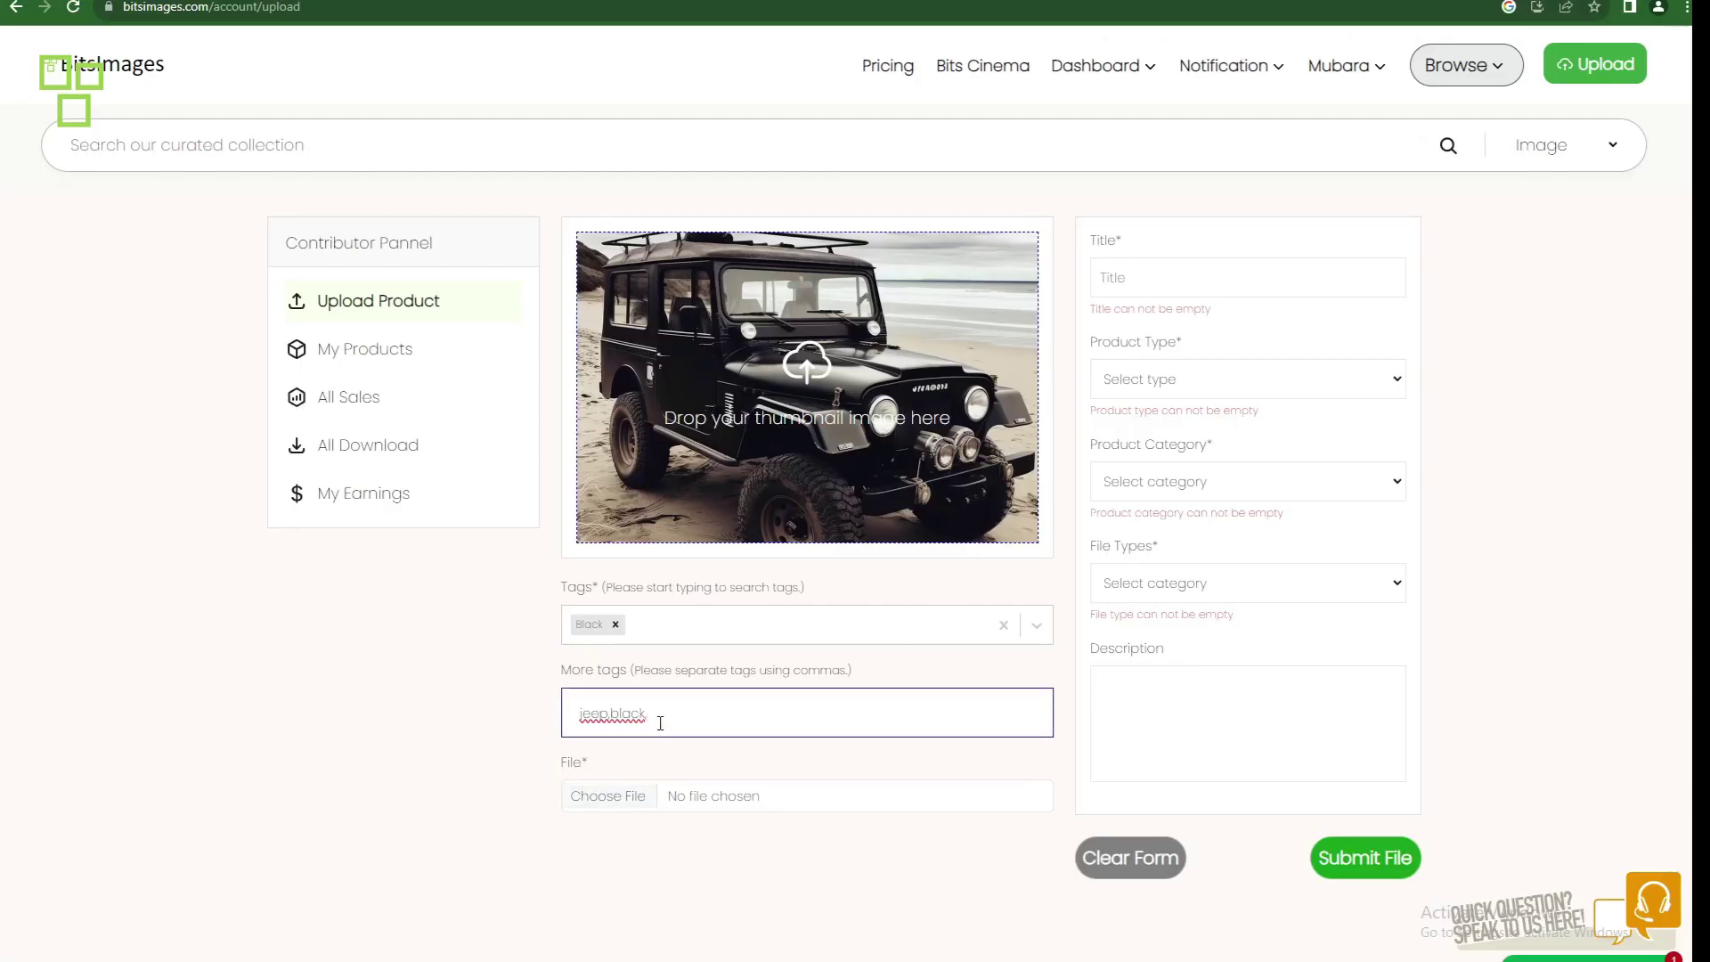
Step: Replace the sample text in the upload form's More tags field with the copied jeep tag list
drag(656, 717, 562, 706)
key(BackSpace)
key(ctrl+v)
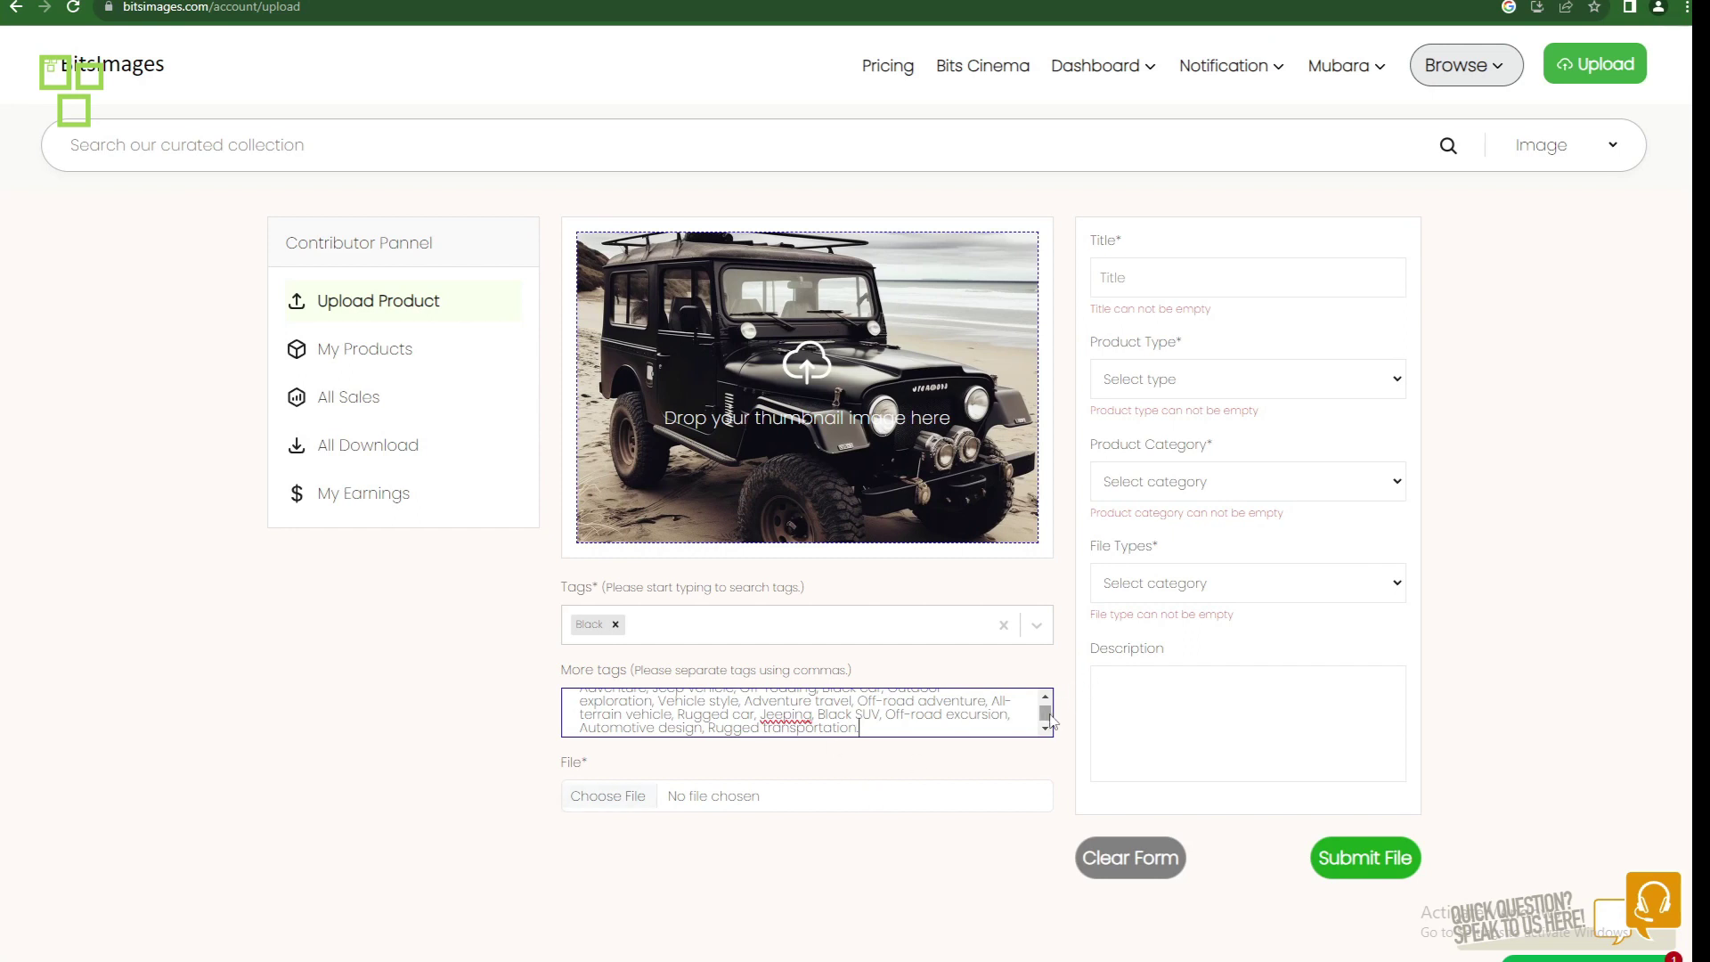
scroll(1048, 717, up, 3)
scroll(1047, 717, down, 1)
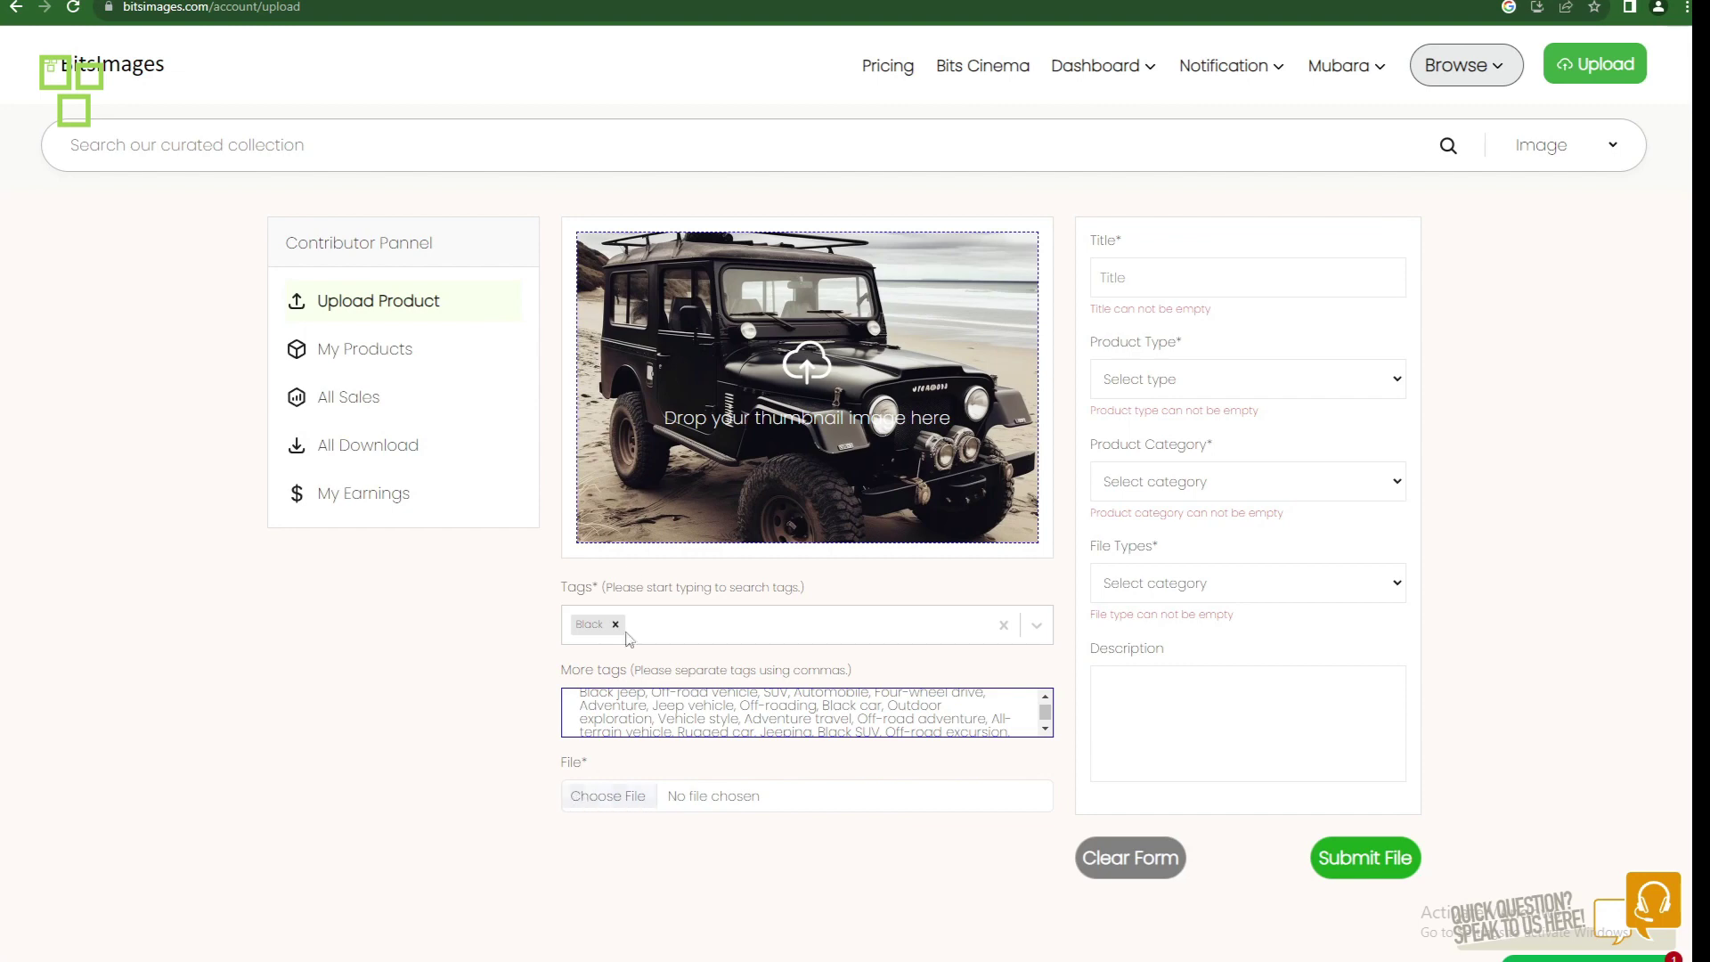
Step: Attach the bits_images_a_mate_black_jeep PNG from the demo folder as the product's main file
click(625, 808)
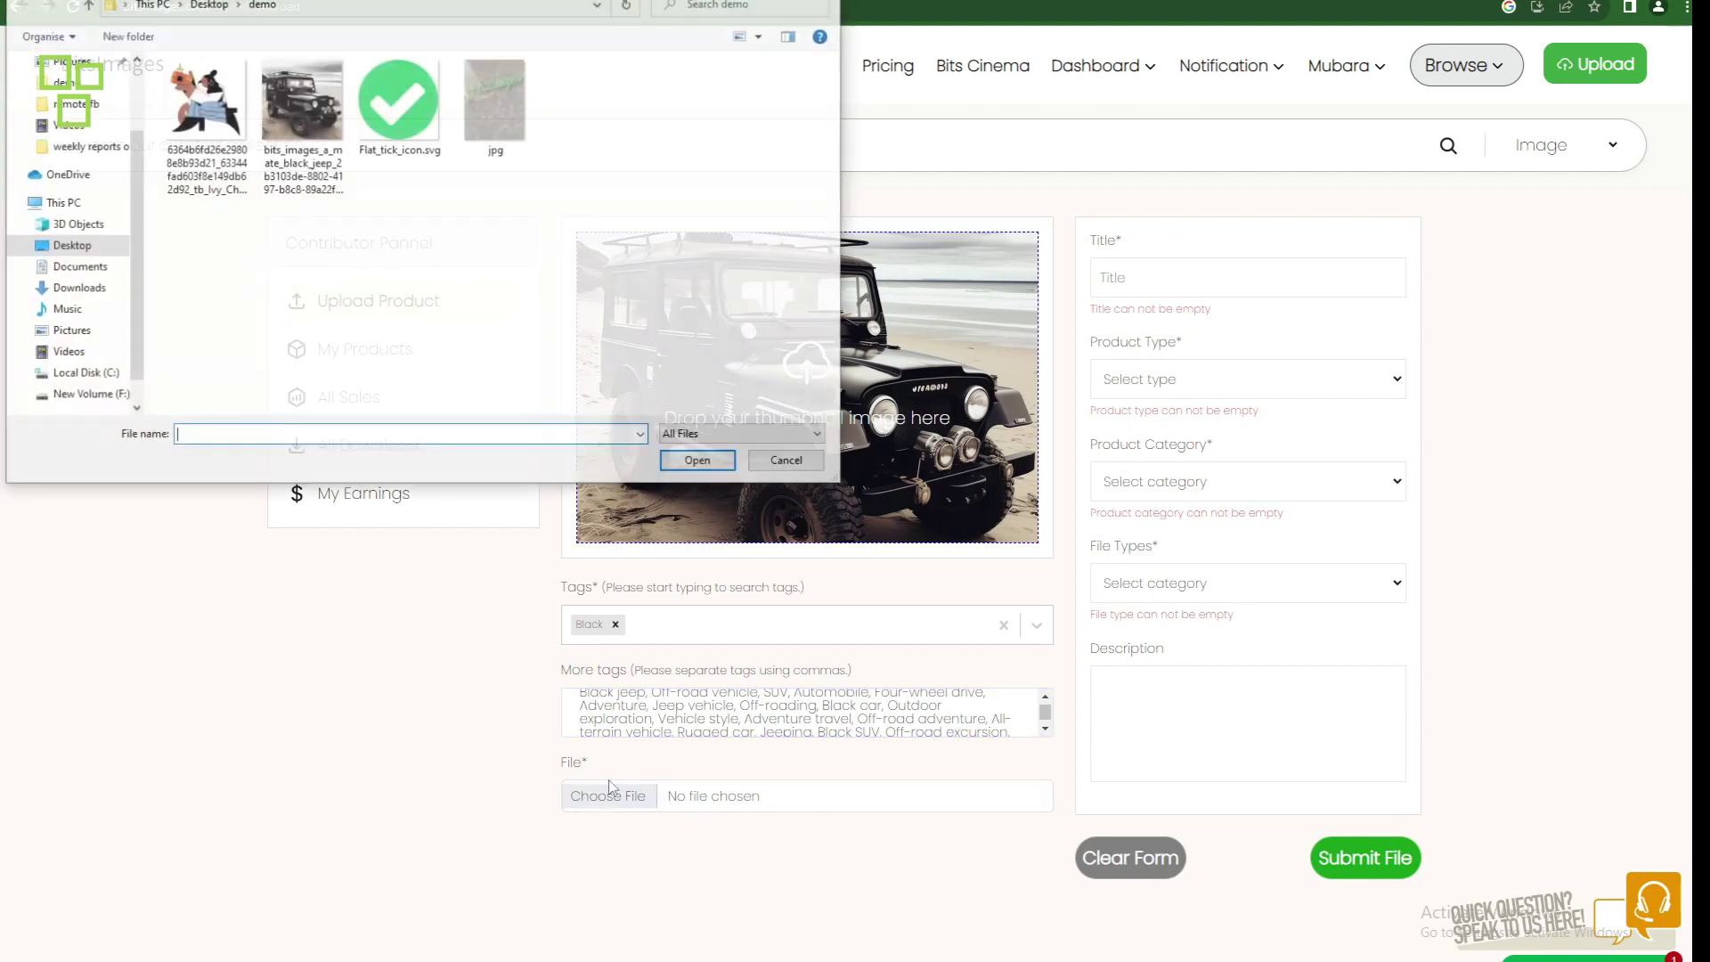
click(301, 107)
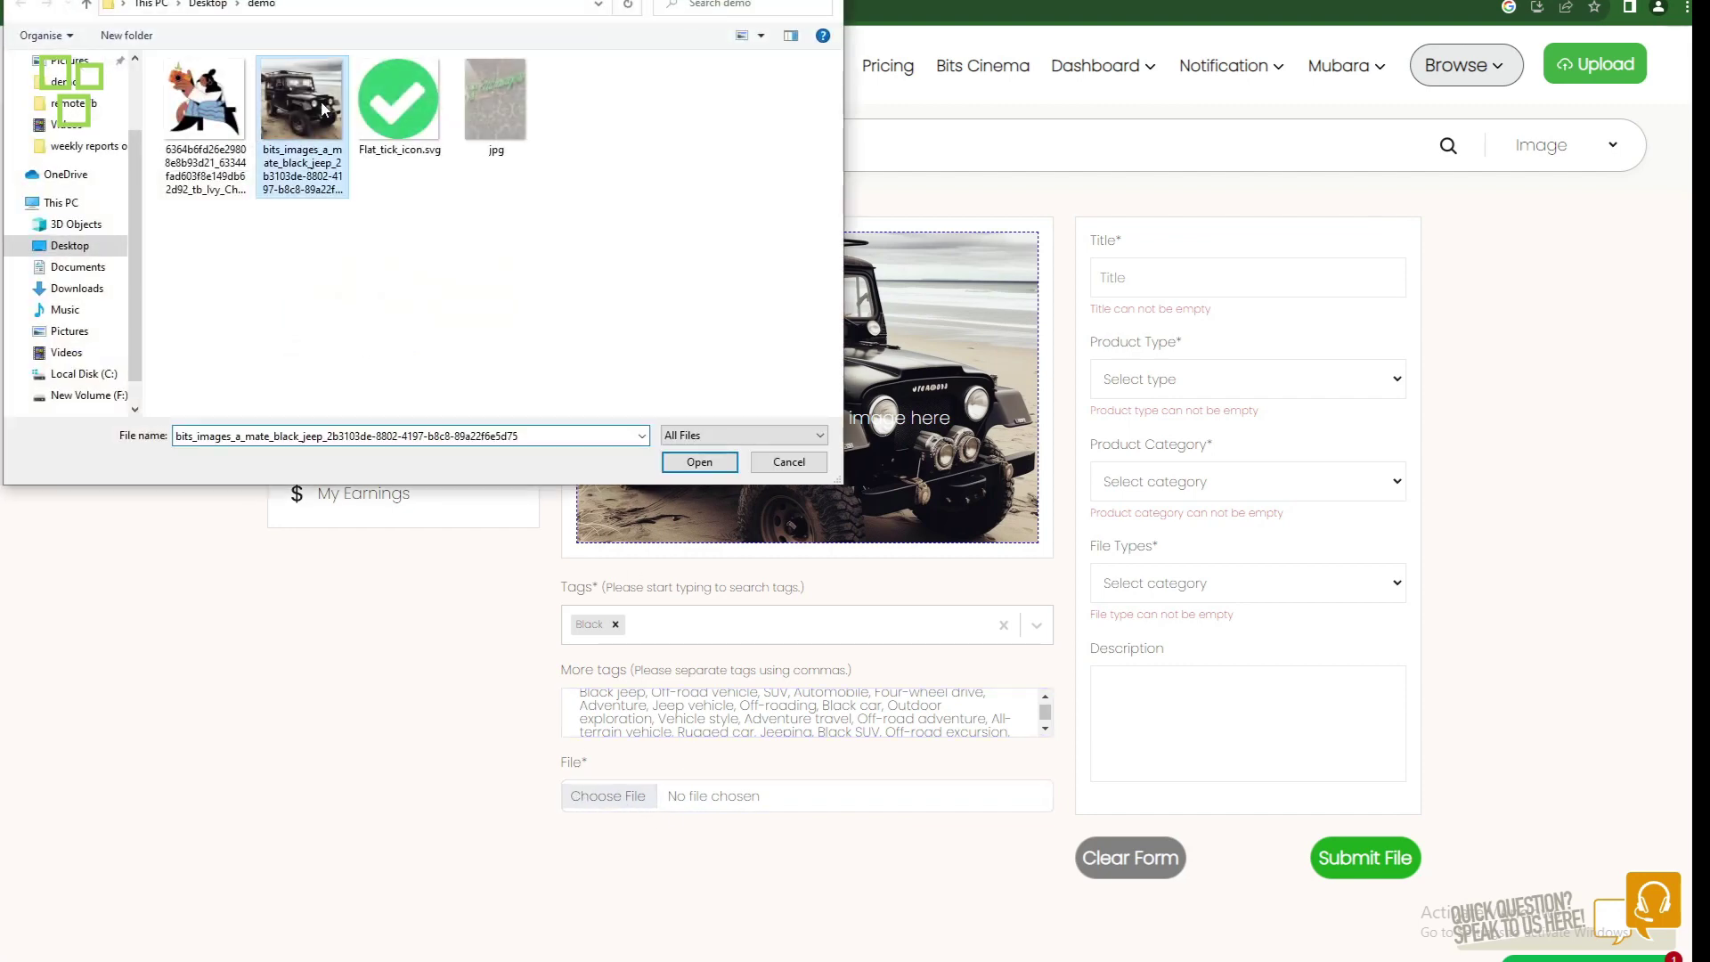
click(688, 461)
Step: Enter "a mate black jeep" as the product title
click(1144, 271)
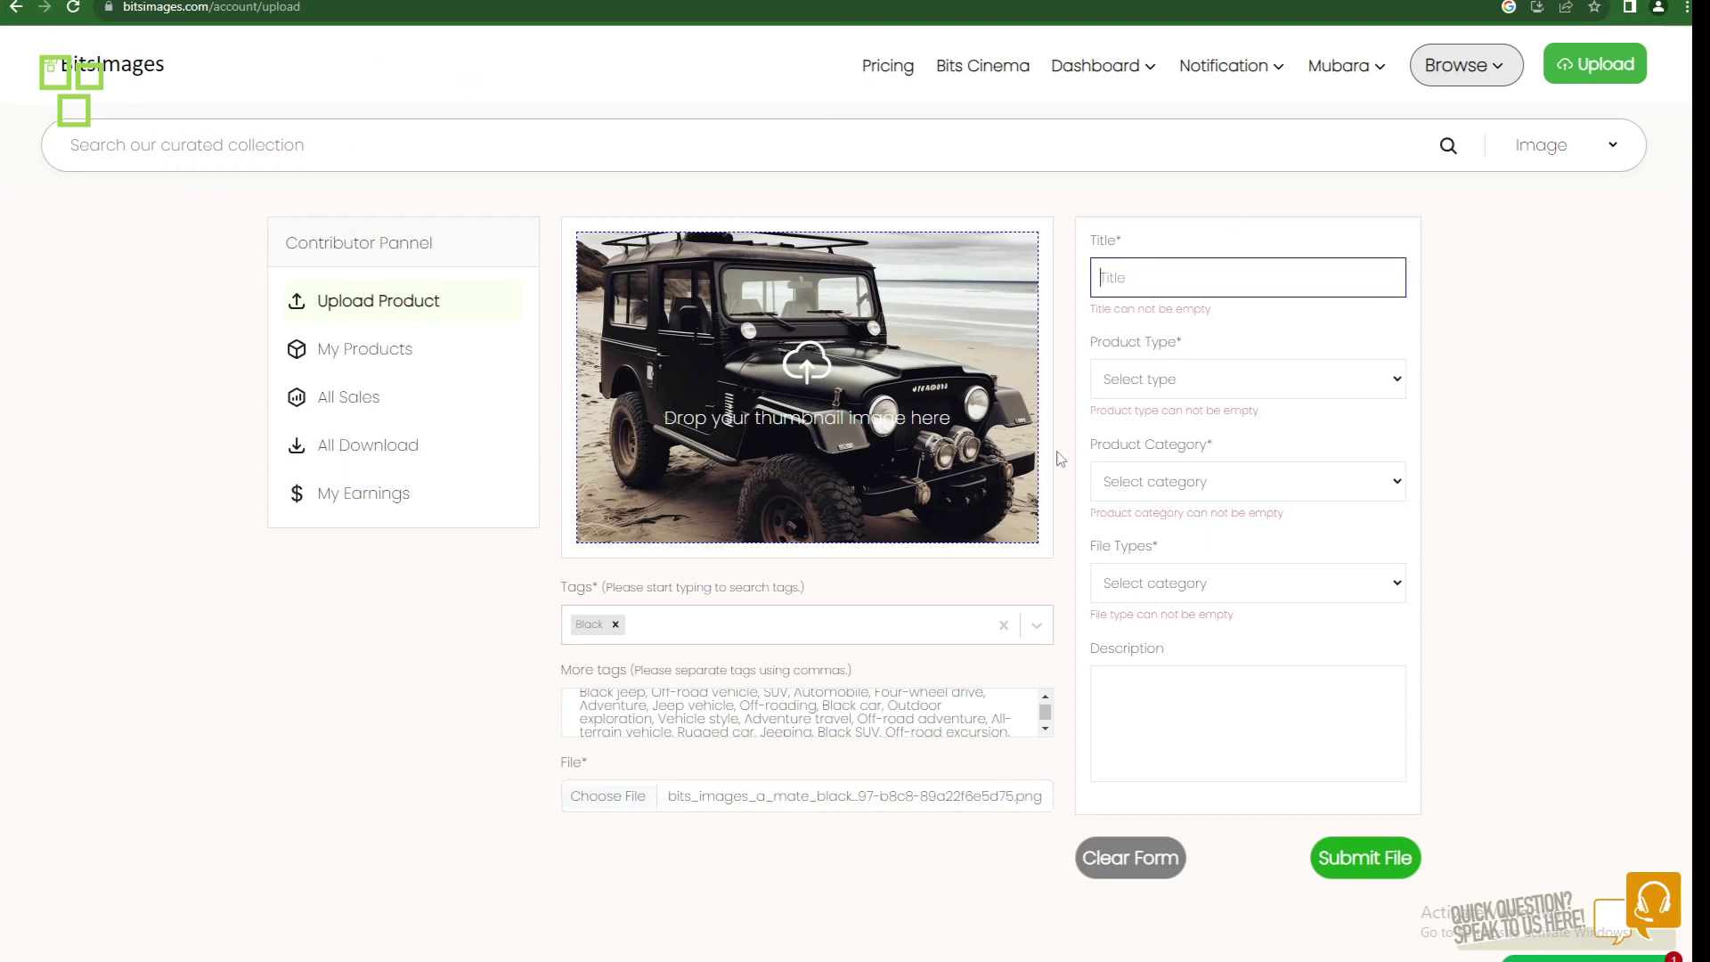
text(a mate black)
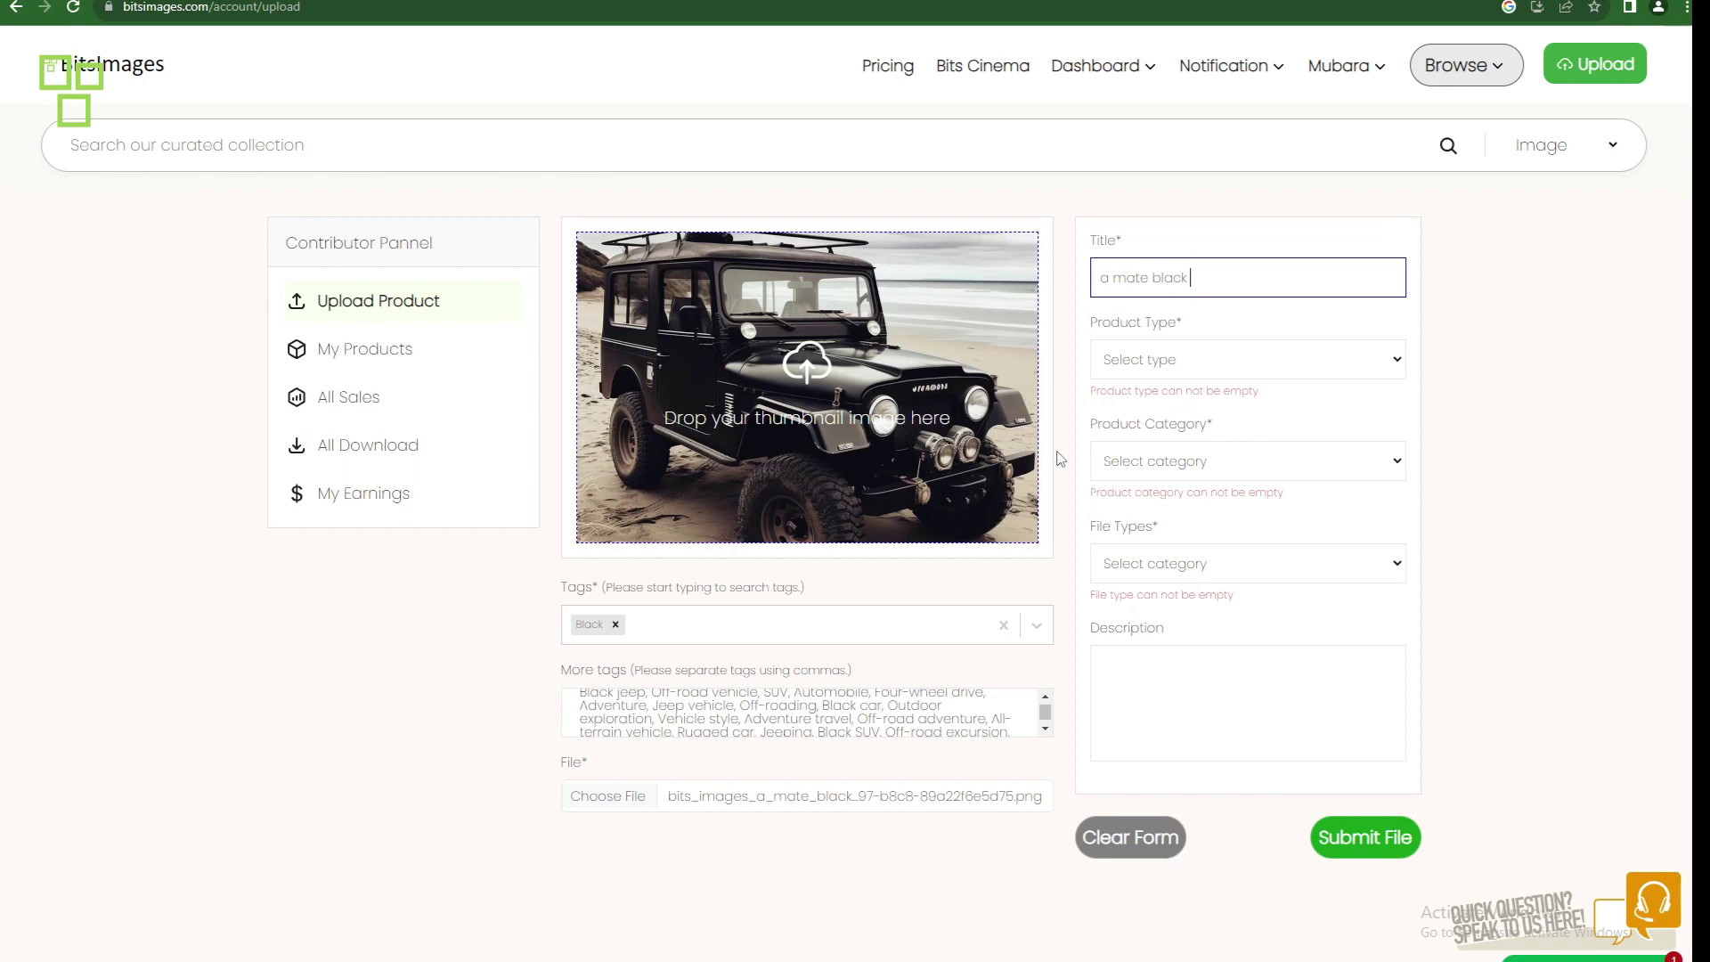
text( jeep)
Step: Capitalize each word of the title to make it "A Mate Black Jeep"
click(1110, 279)
key(BackSpace)
key(BackSpace)
text(A)
drag(1111, 282, 1103, 281)
click(1124, 280)
key(BackSpace)
text(M)
click(1158, 279)
key(BackSpace)
text(B)
click(1191, 275)
key(BackSpace)
Step: Set the product type to Image and the product category to AI Generated
click(1179, 361)
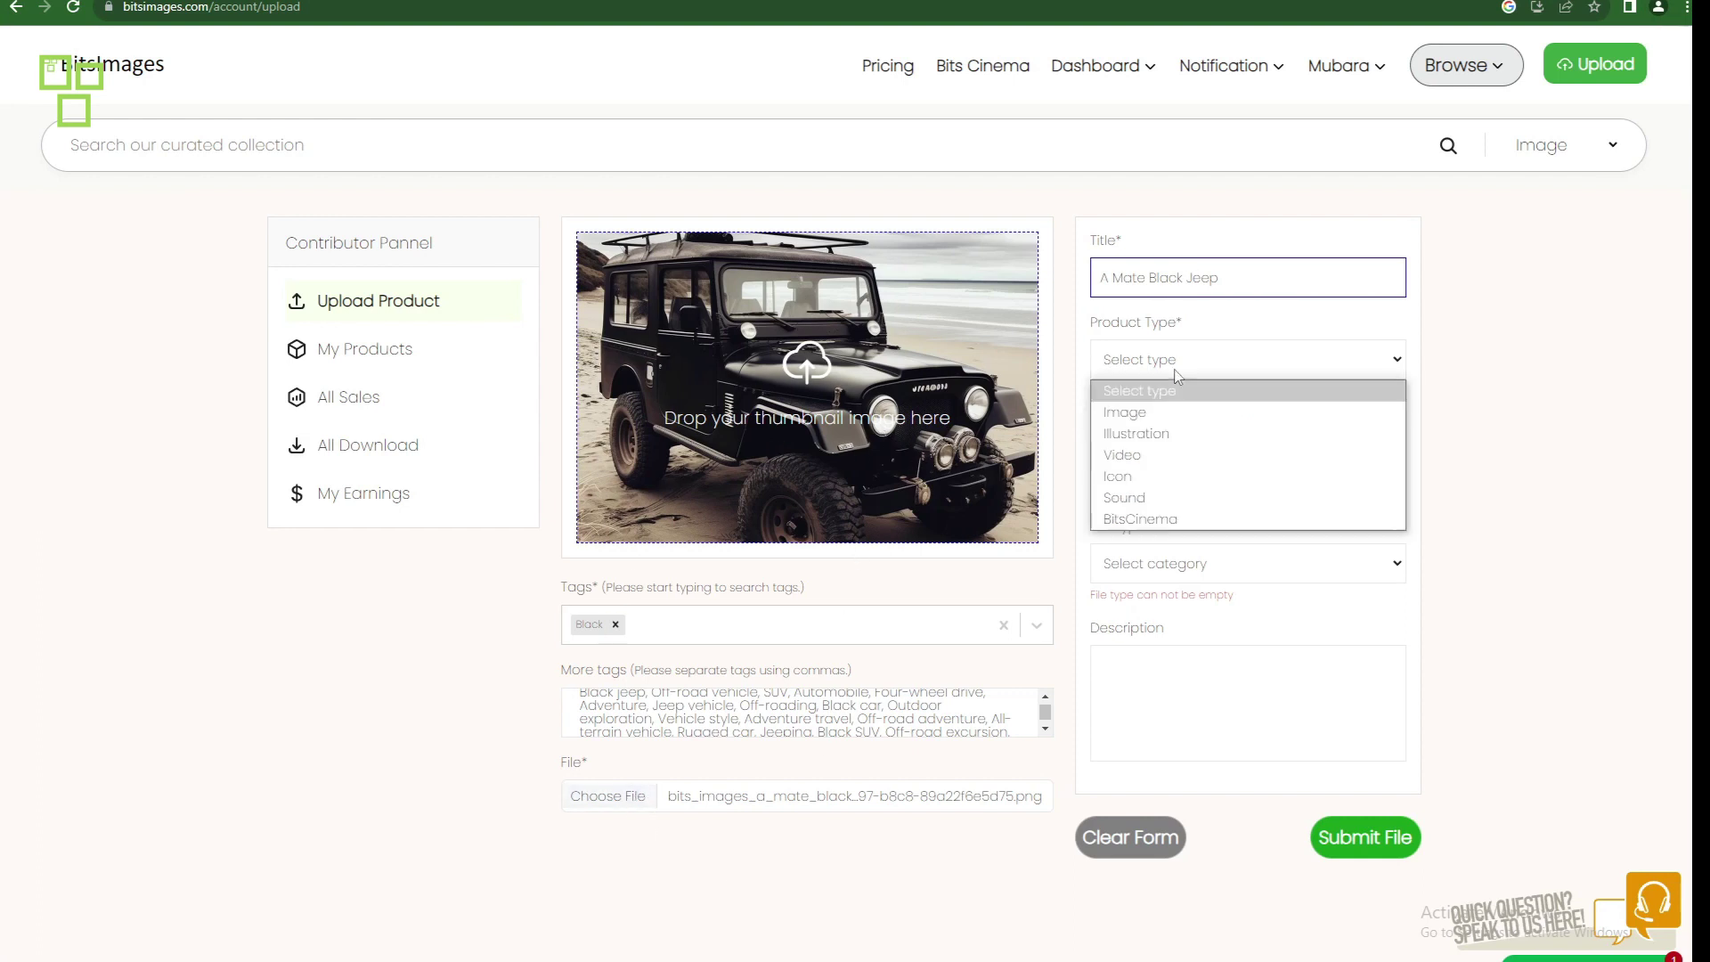
click(1183, 419)
click(1174, 443)
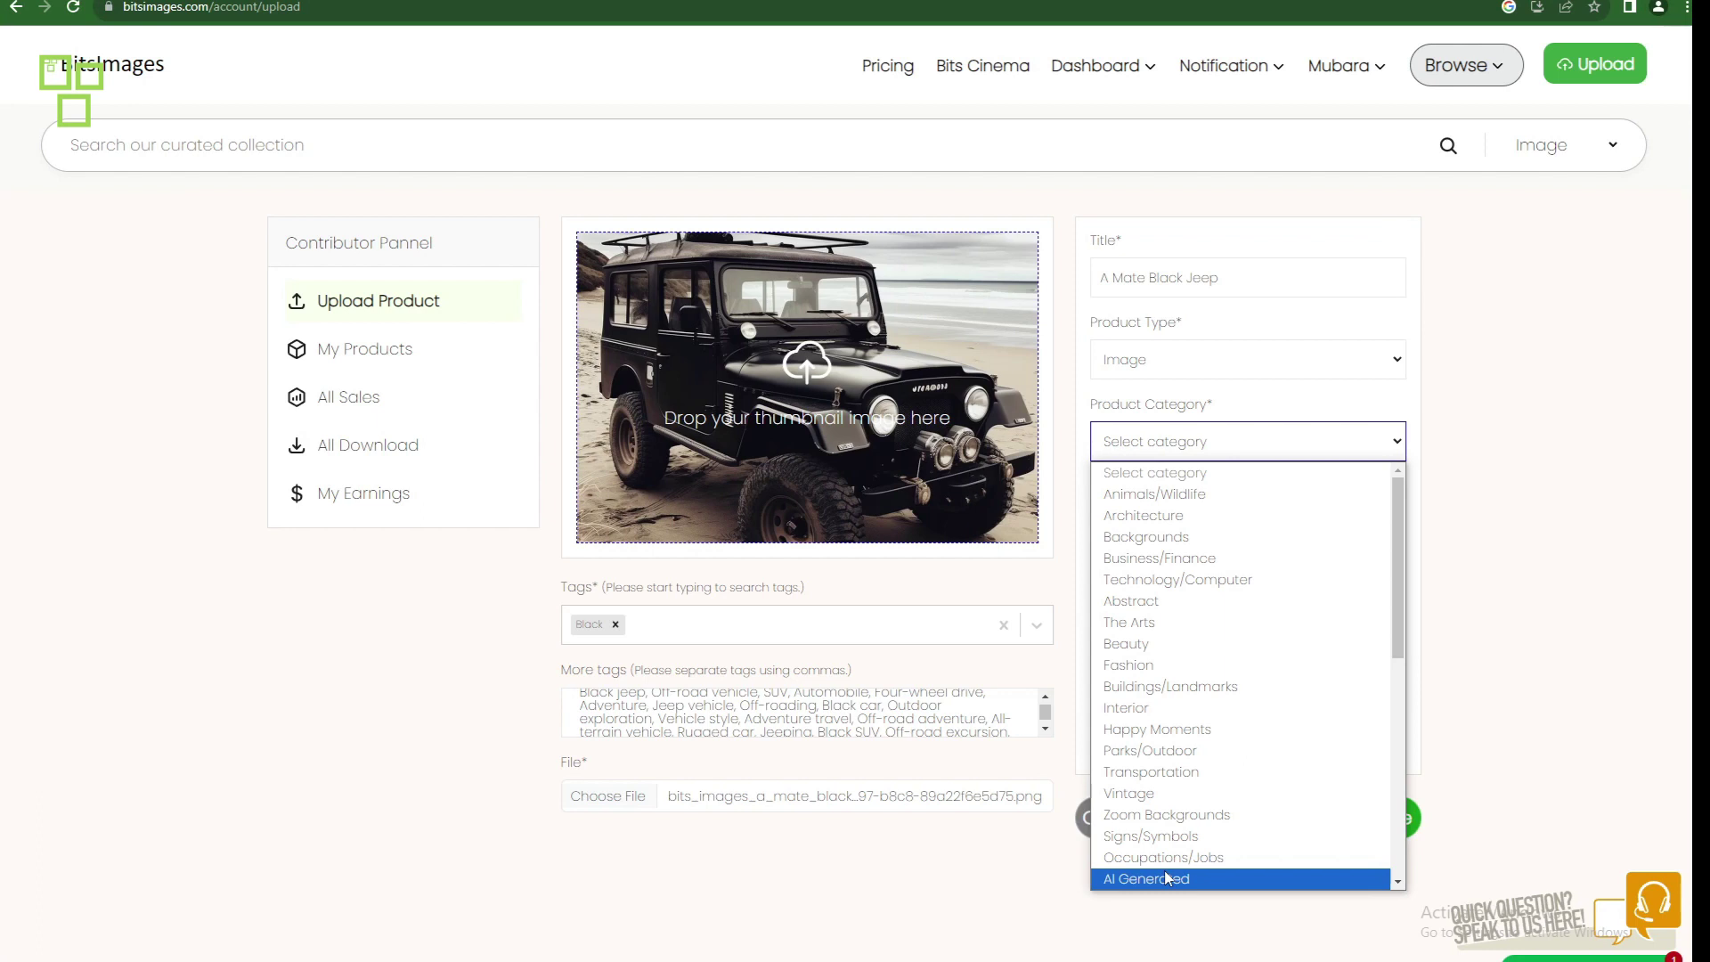
click(1167, 878)
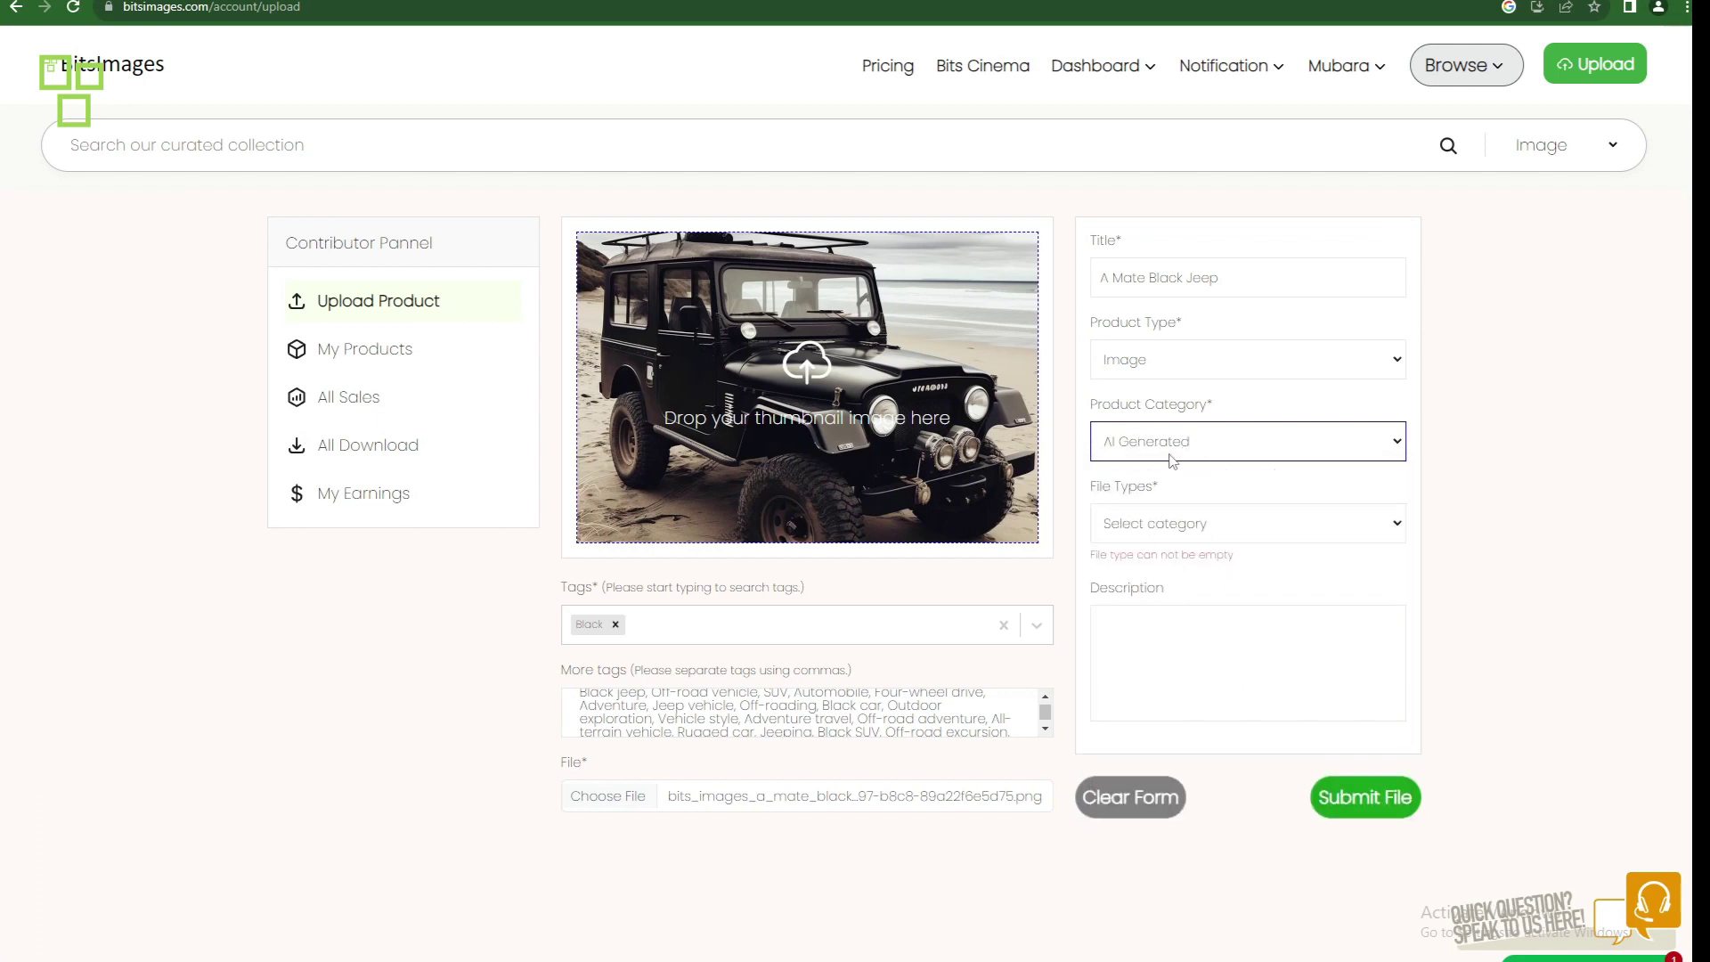
Step: Try JPEG as the file type for the attached PNG file and check the form's validation
drag(1092, 487, 1158, 486)
click(1151, 523)
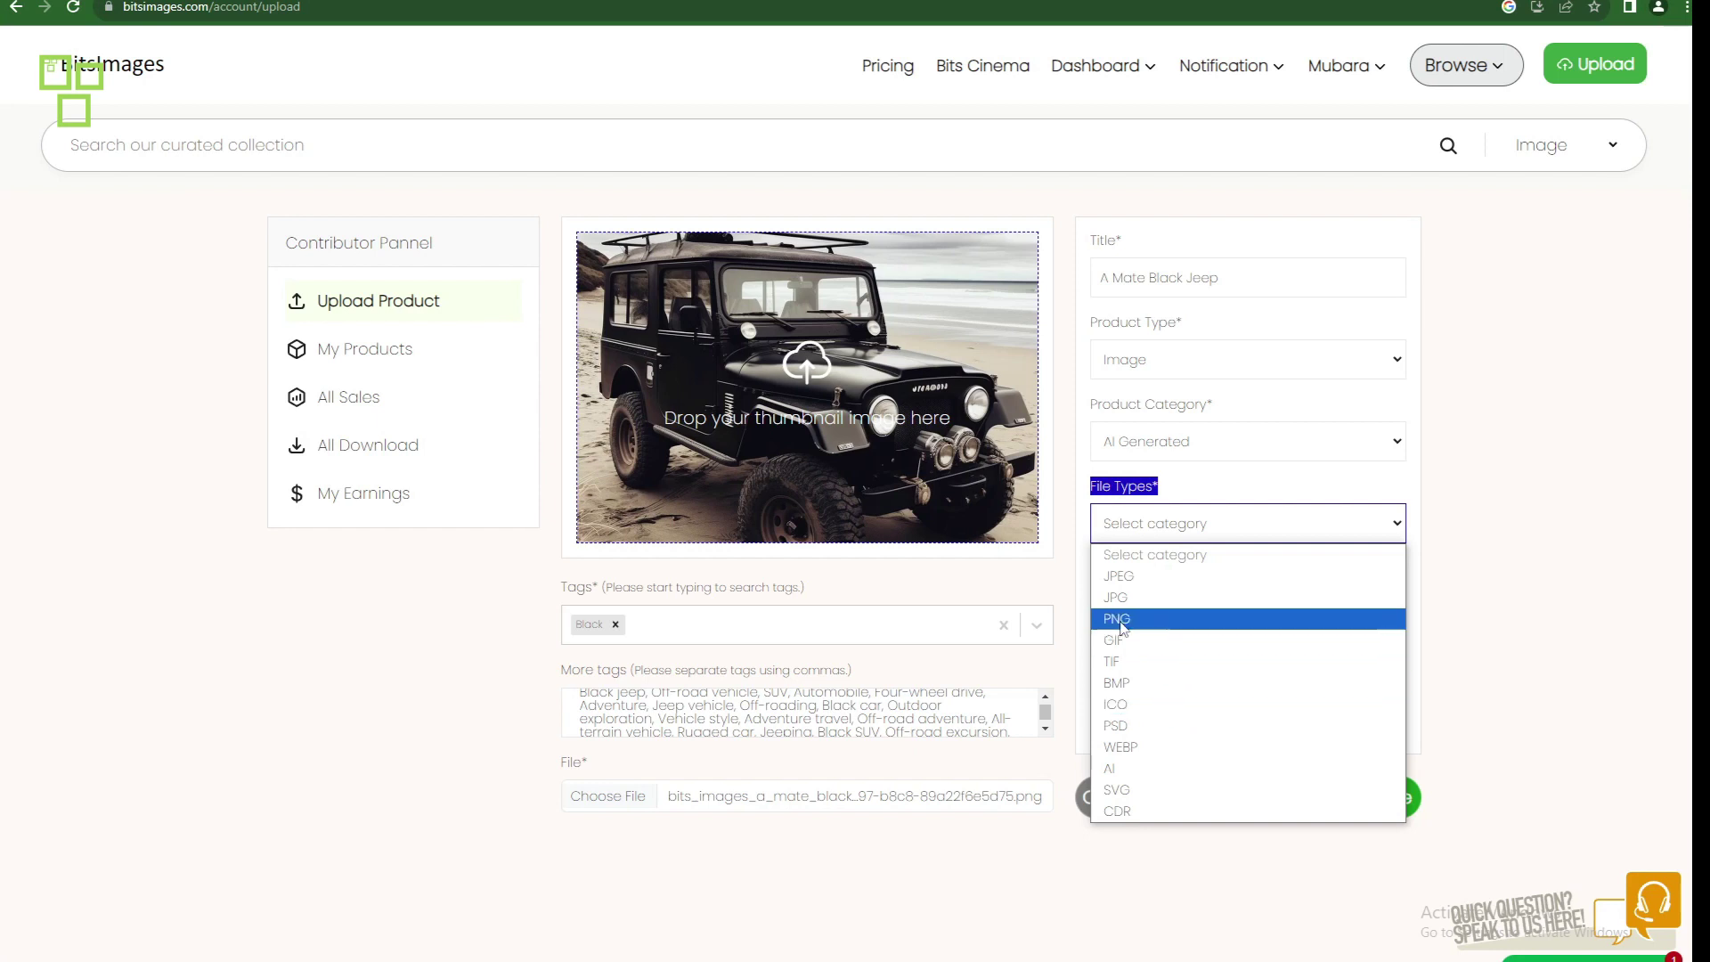
click(1137, 576)
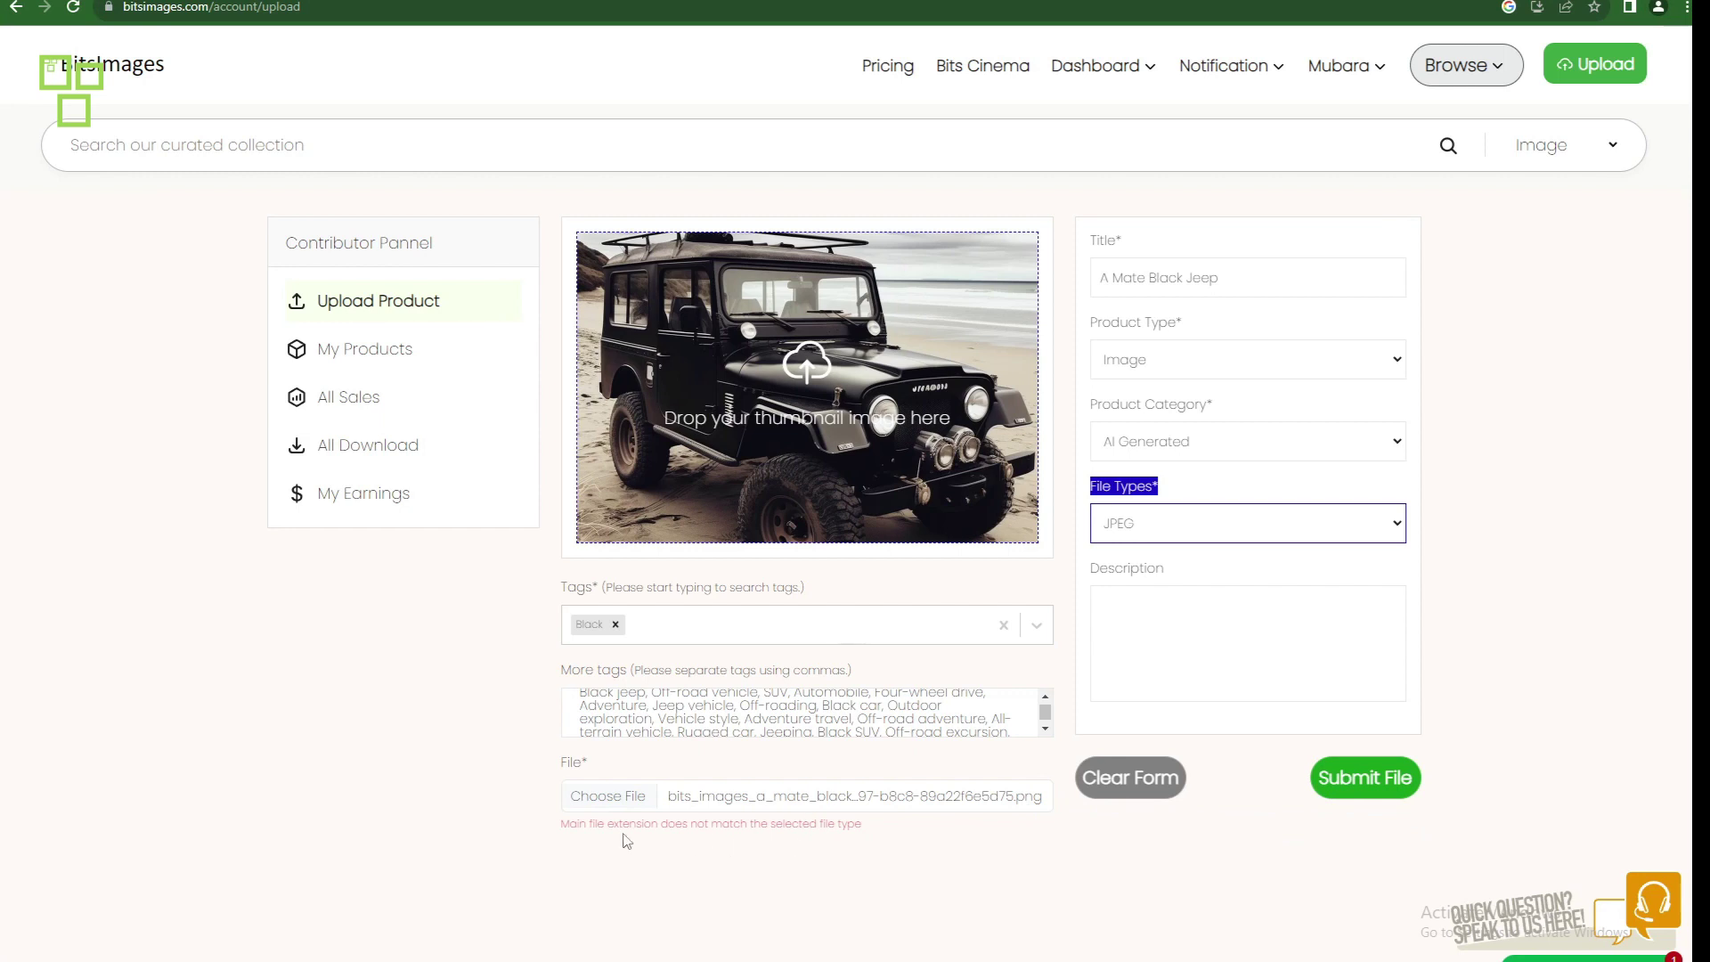
drag(564, 831, 899, 835)
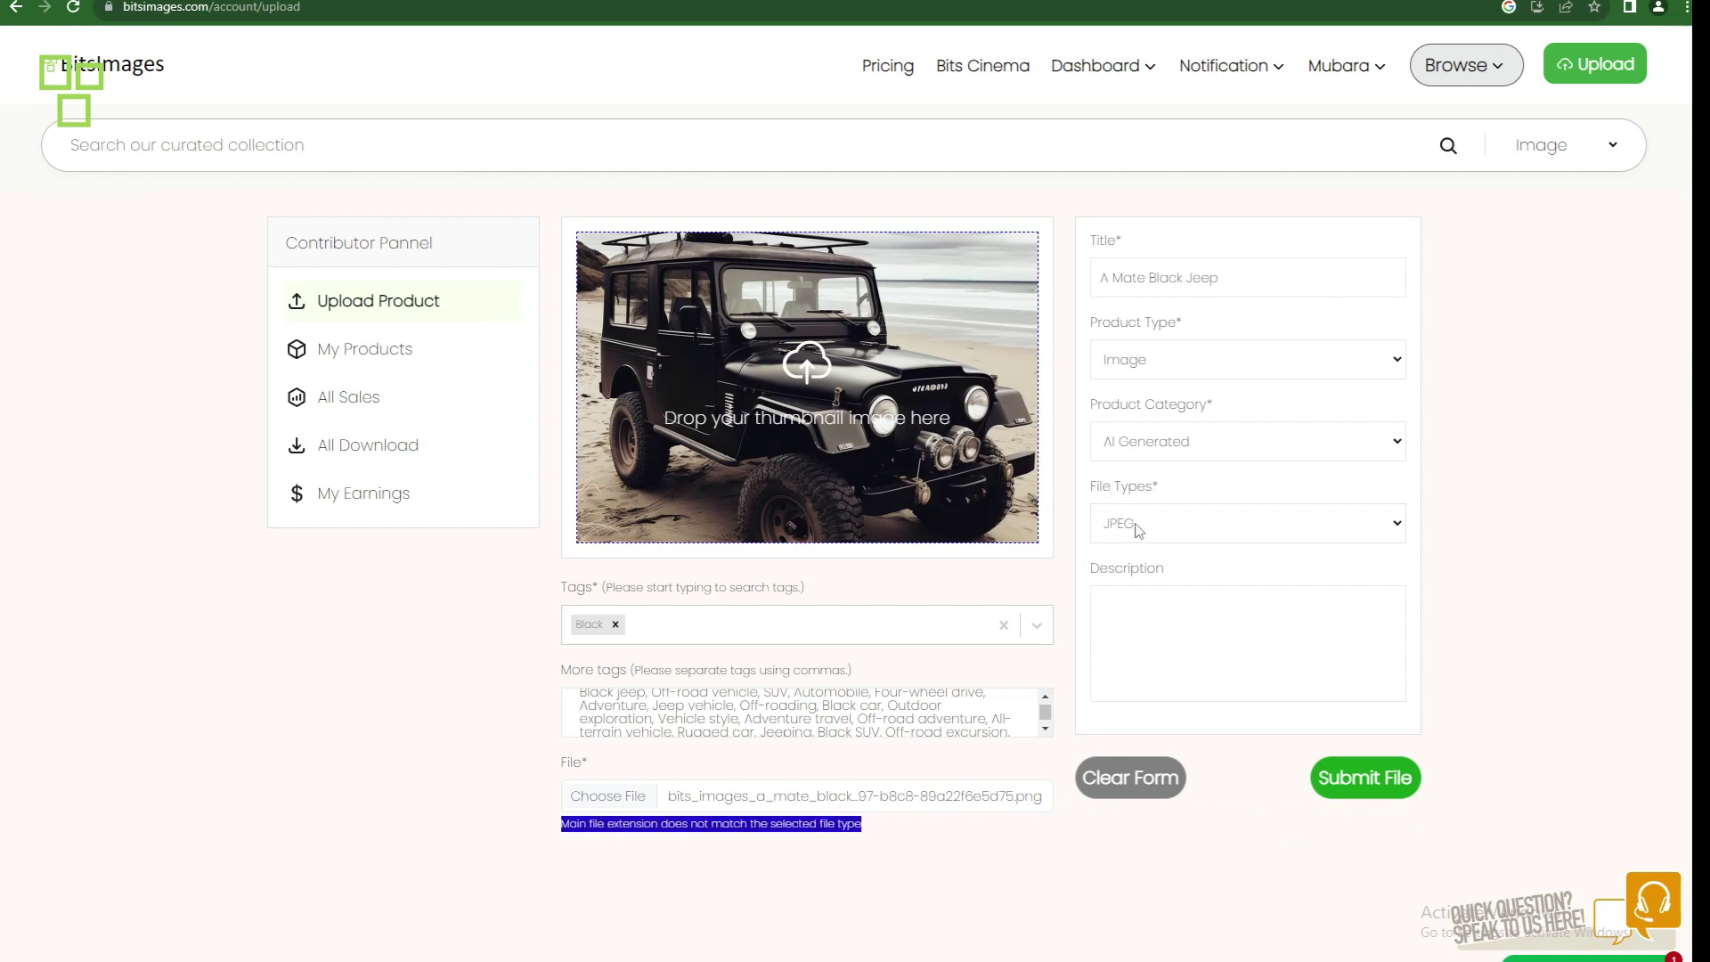
click(1075, 640)
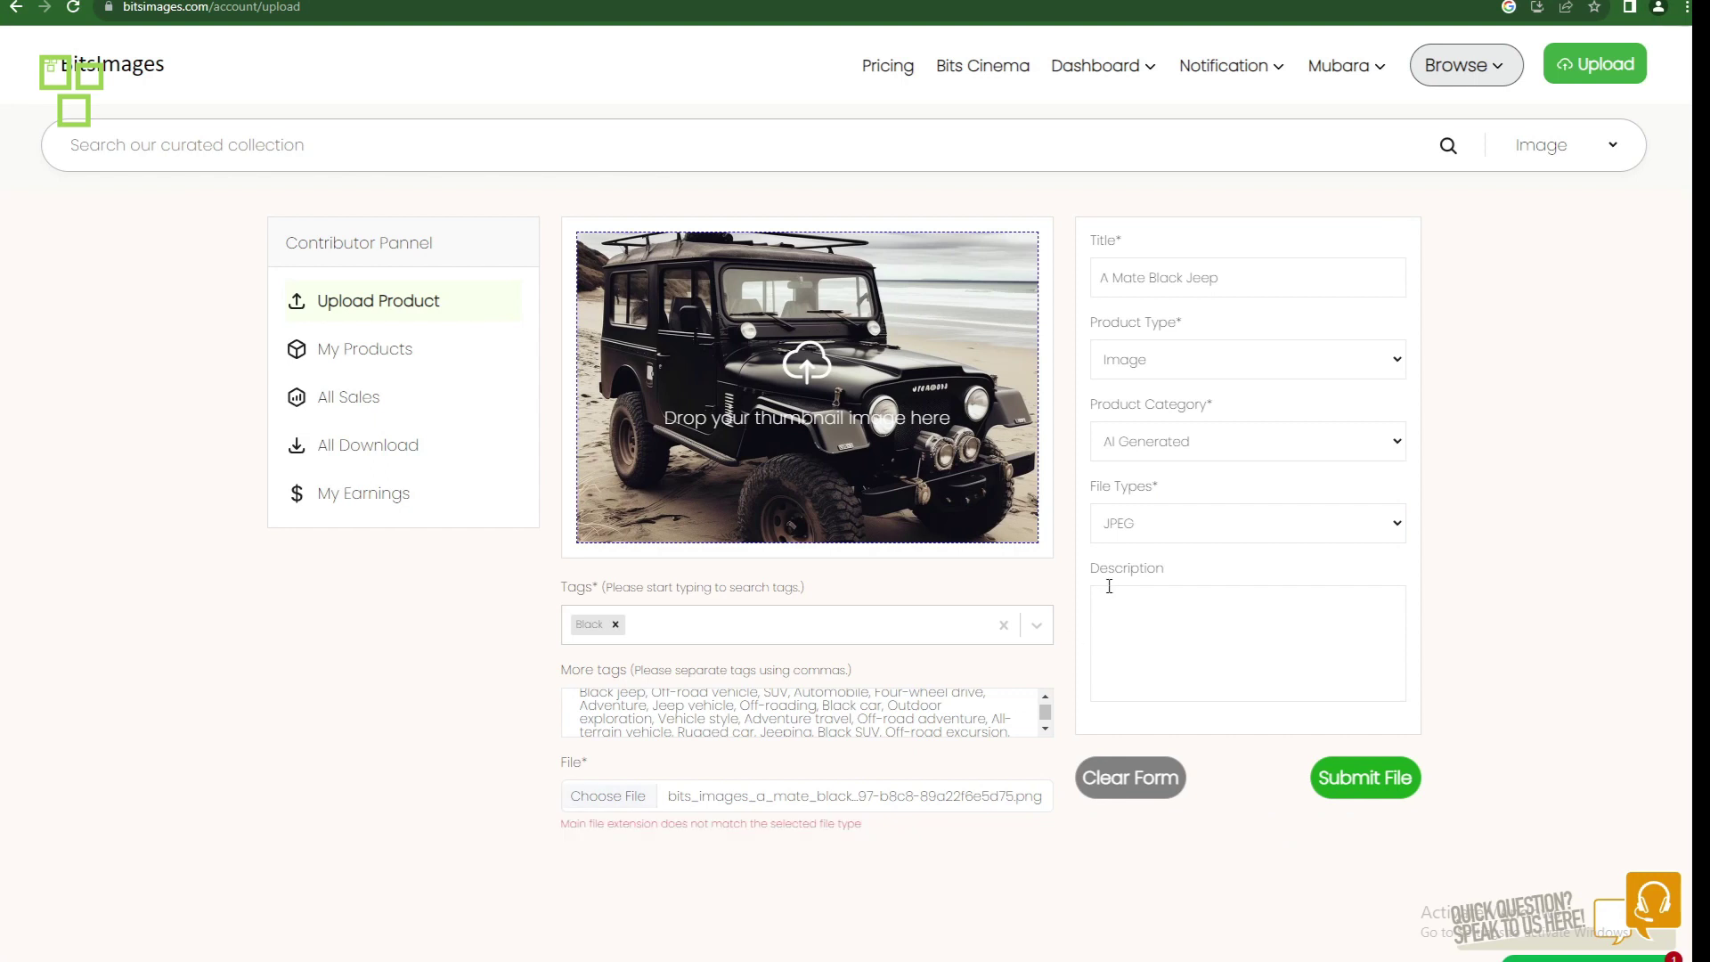
Step: Set the file type to TIF and check the validation of the attached file
click(1138, 538)
click(1140, 661)
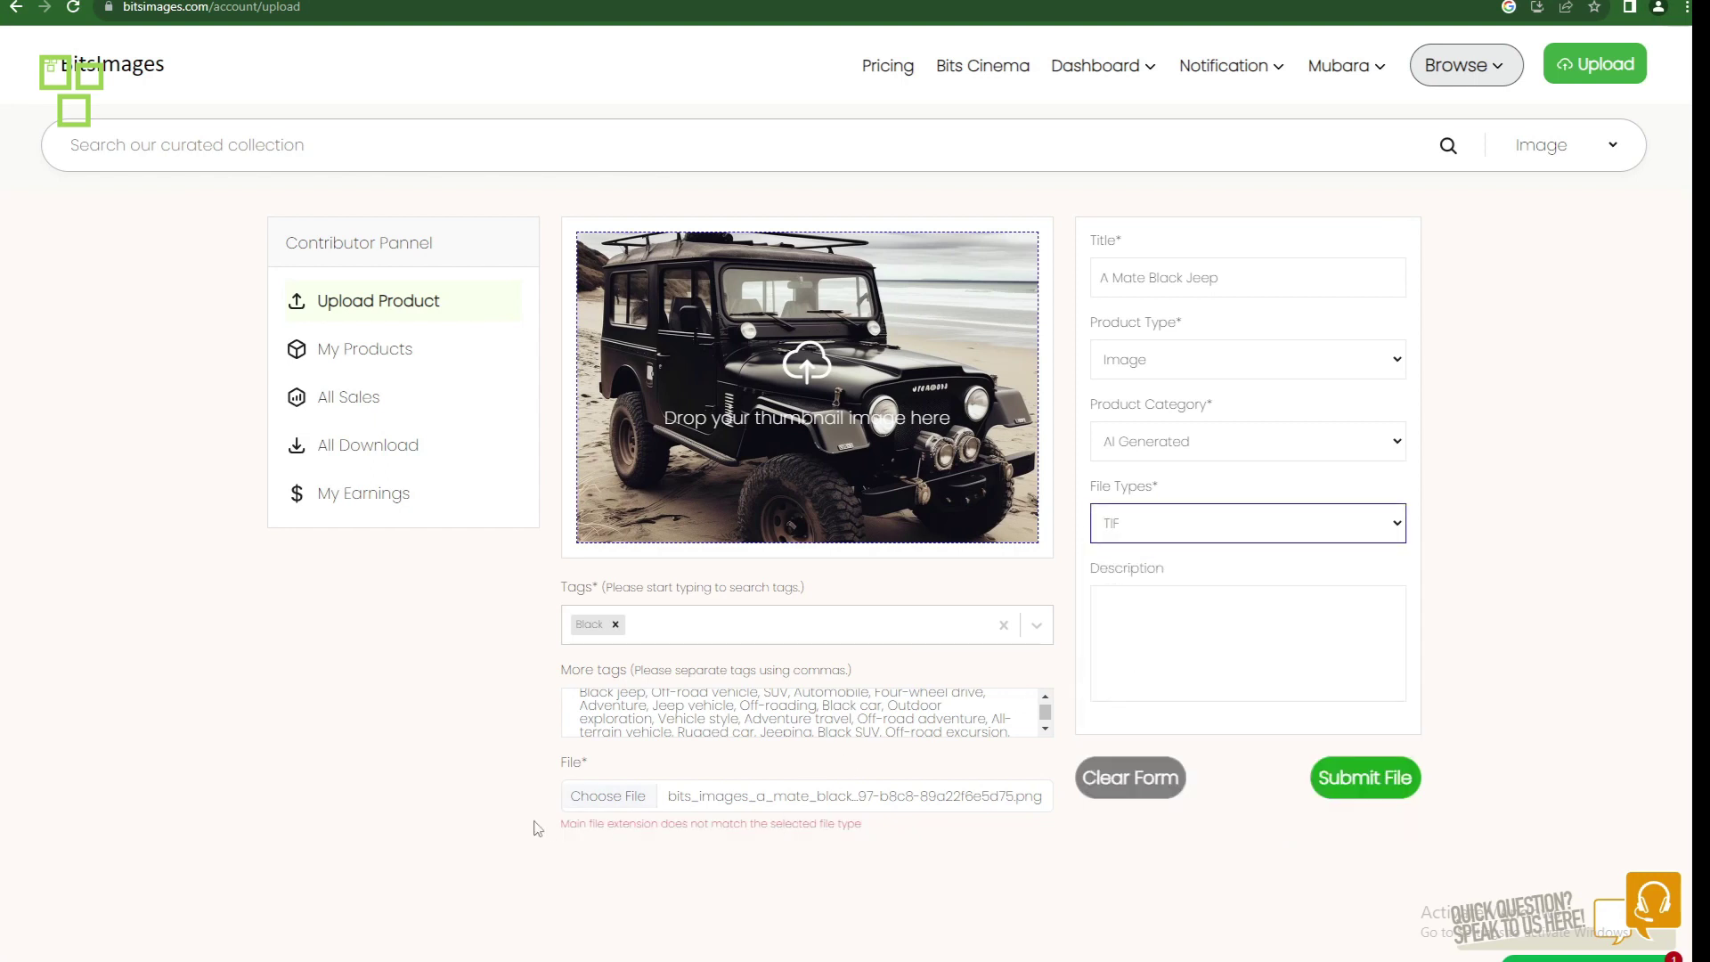
drag(562, 826, 868, 839)
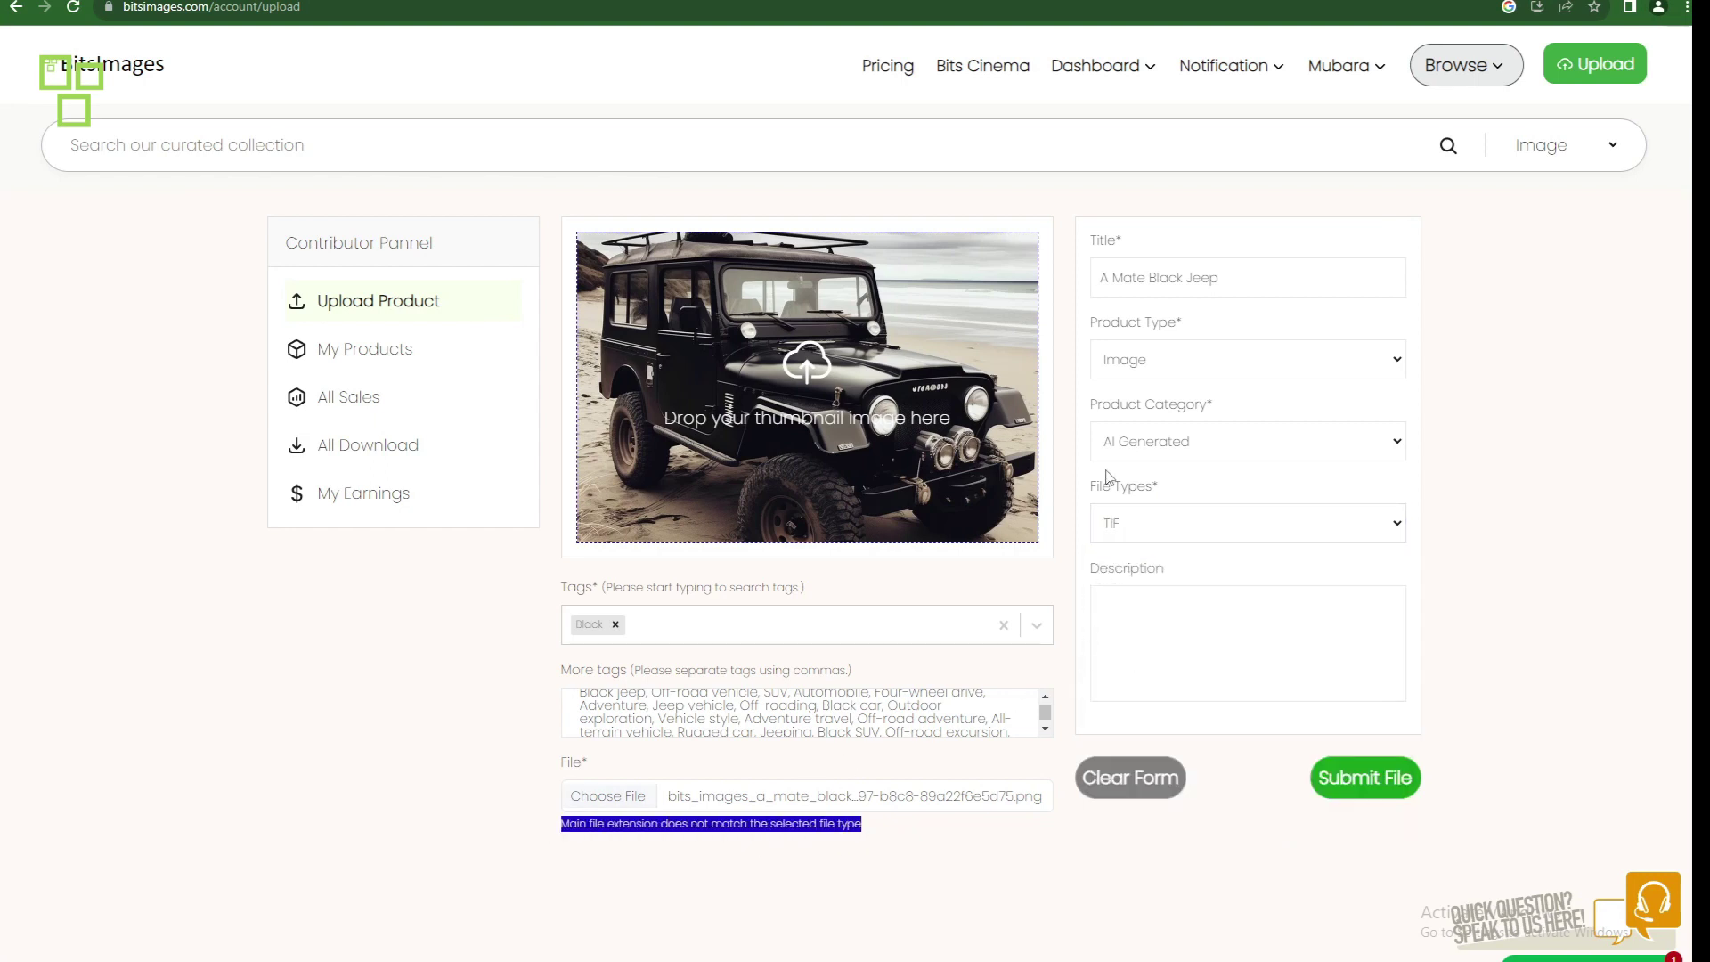
Step: Set the file type to PNG to match the attached jeep file and submit the product
click(1143, 534)
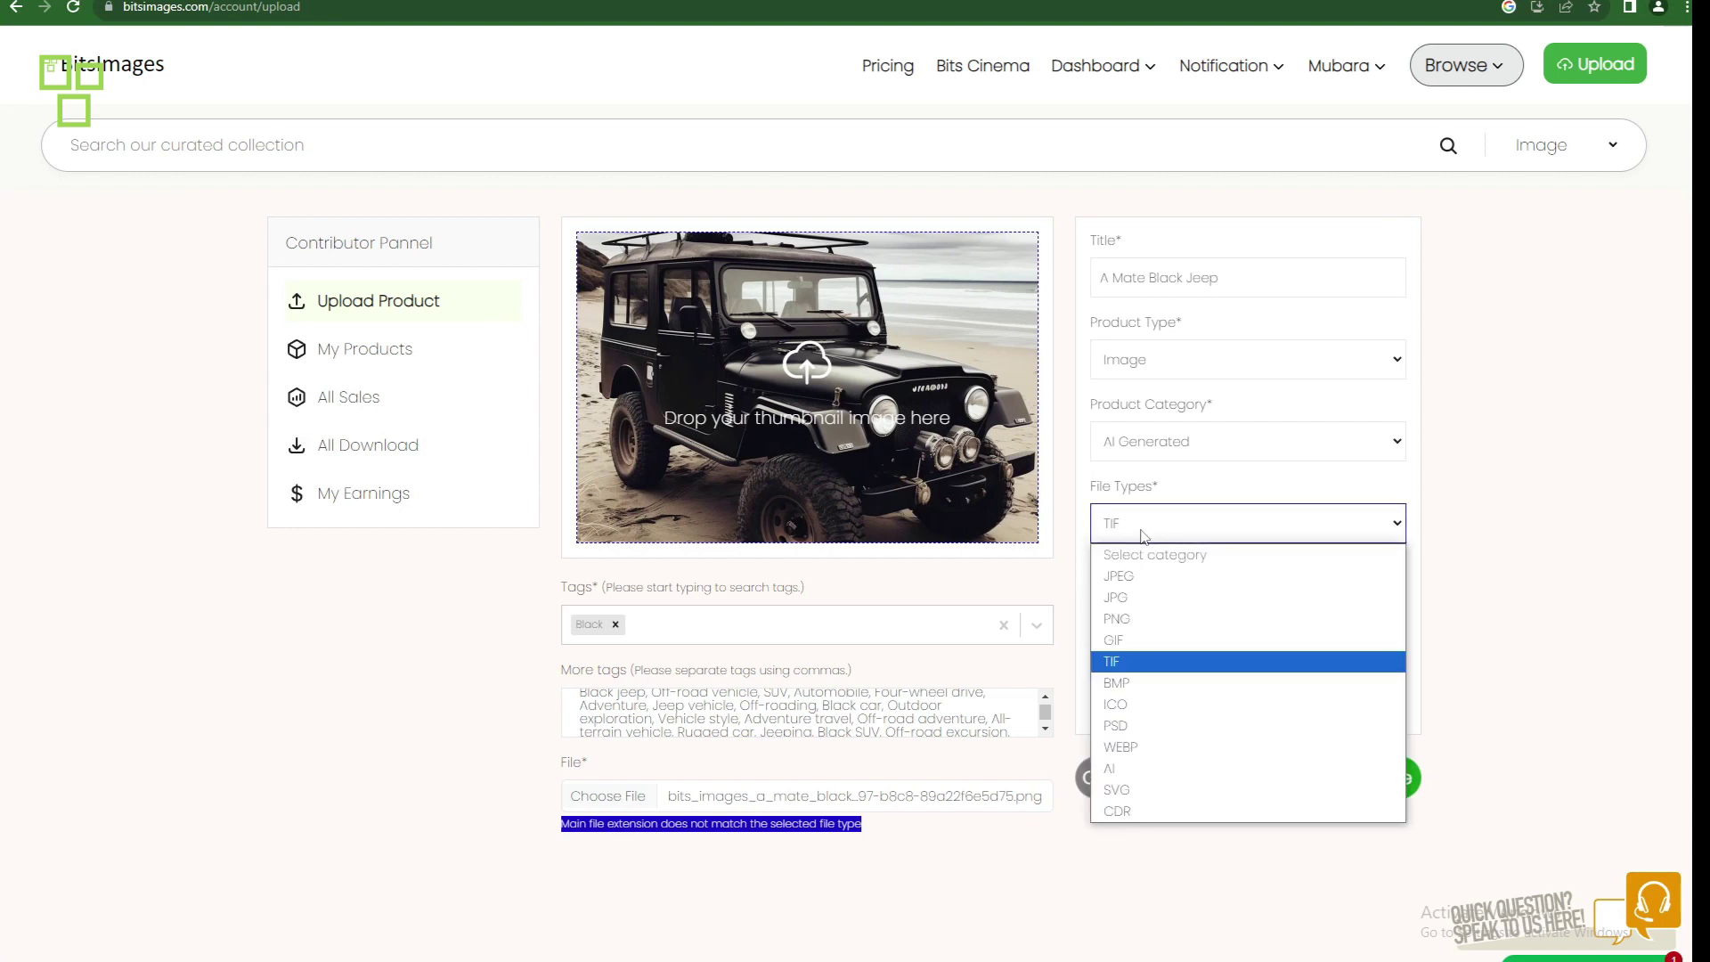
click(1141, 627)
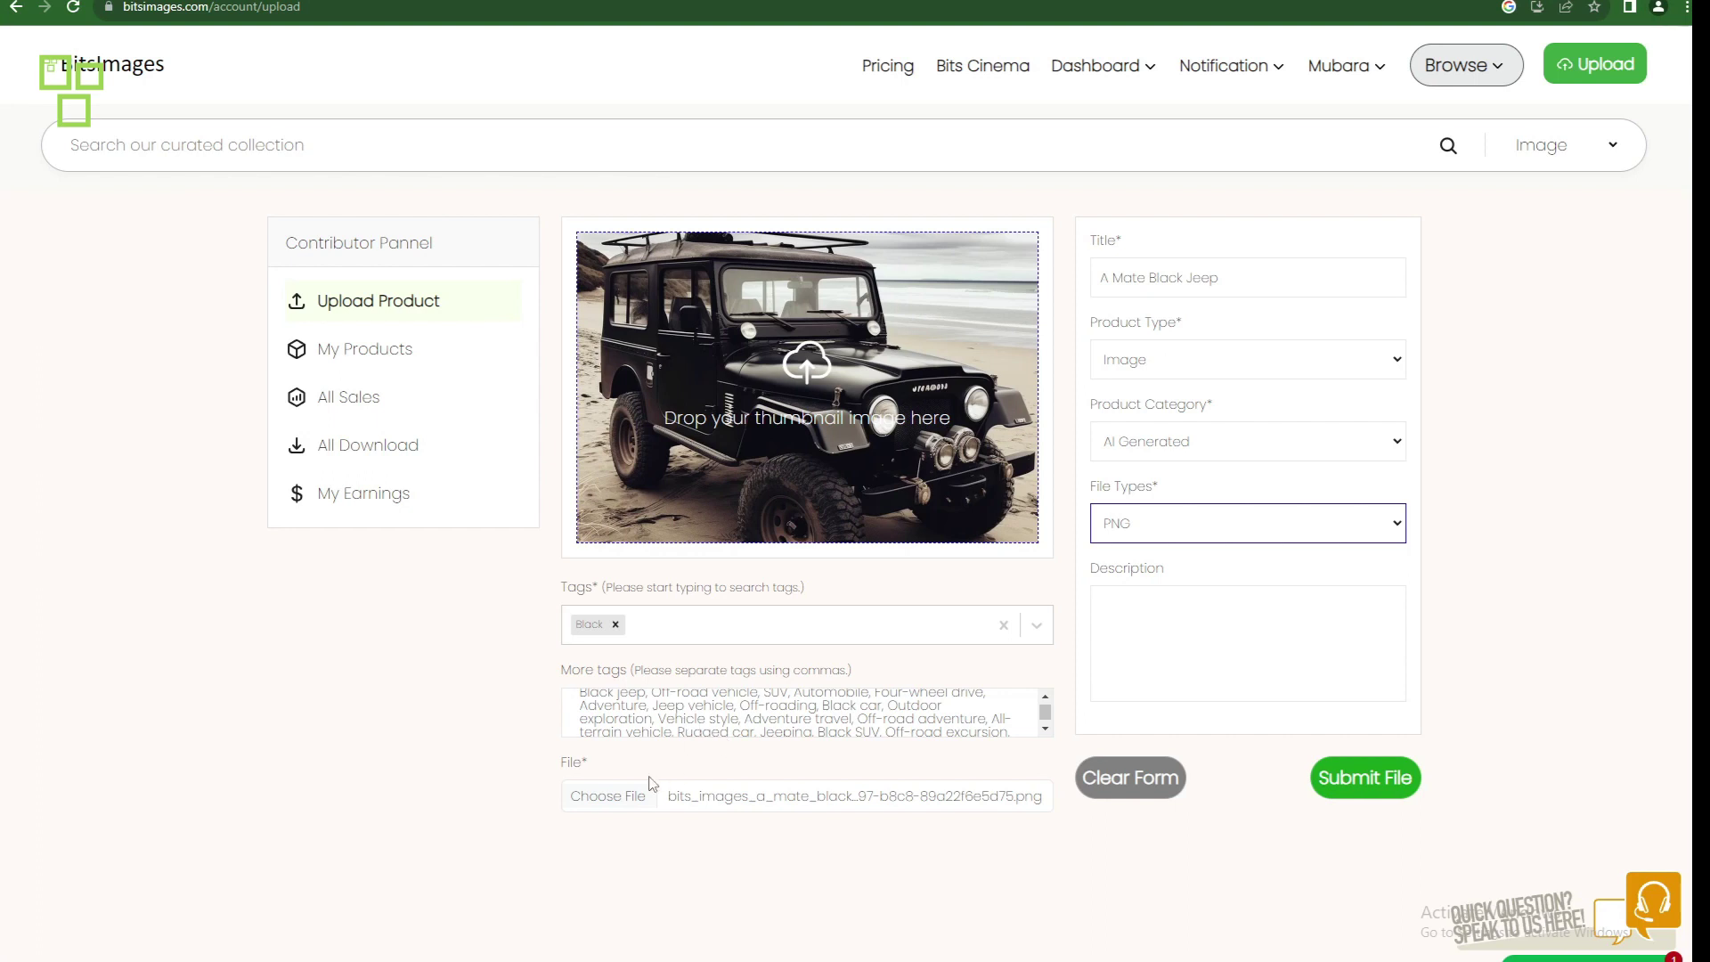
click(1351, 792)
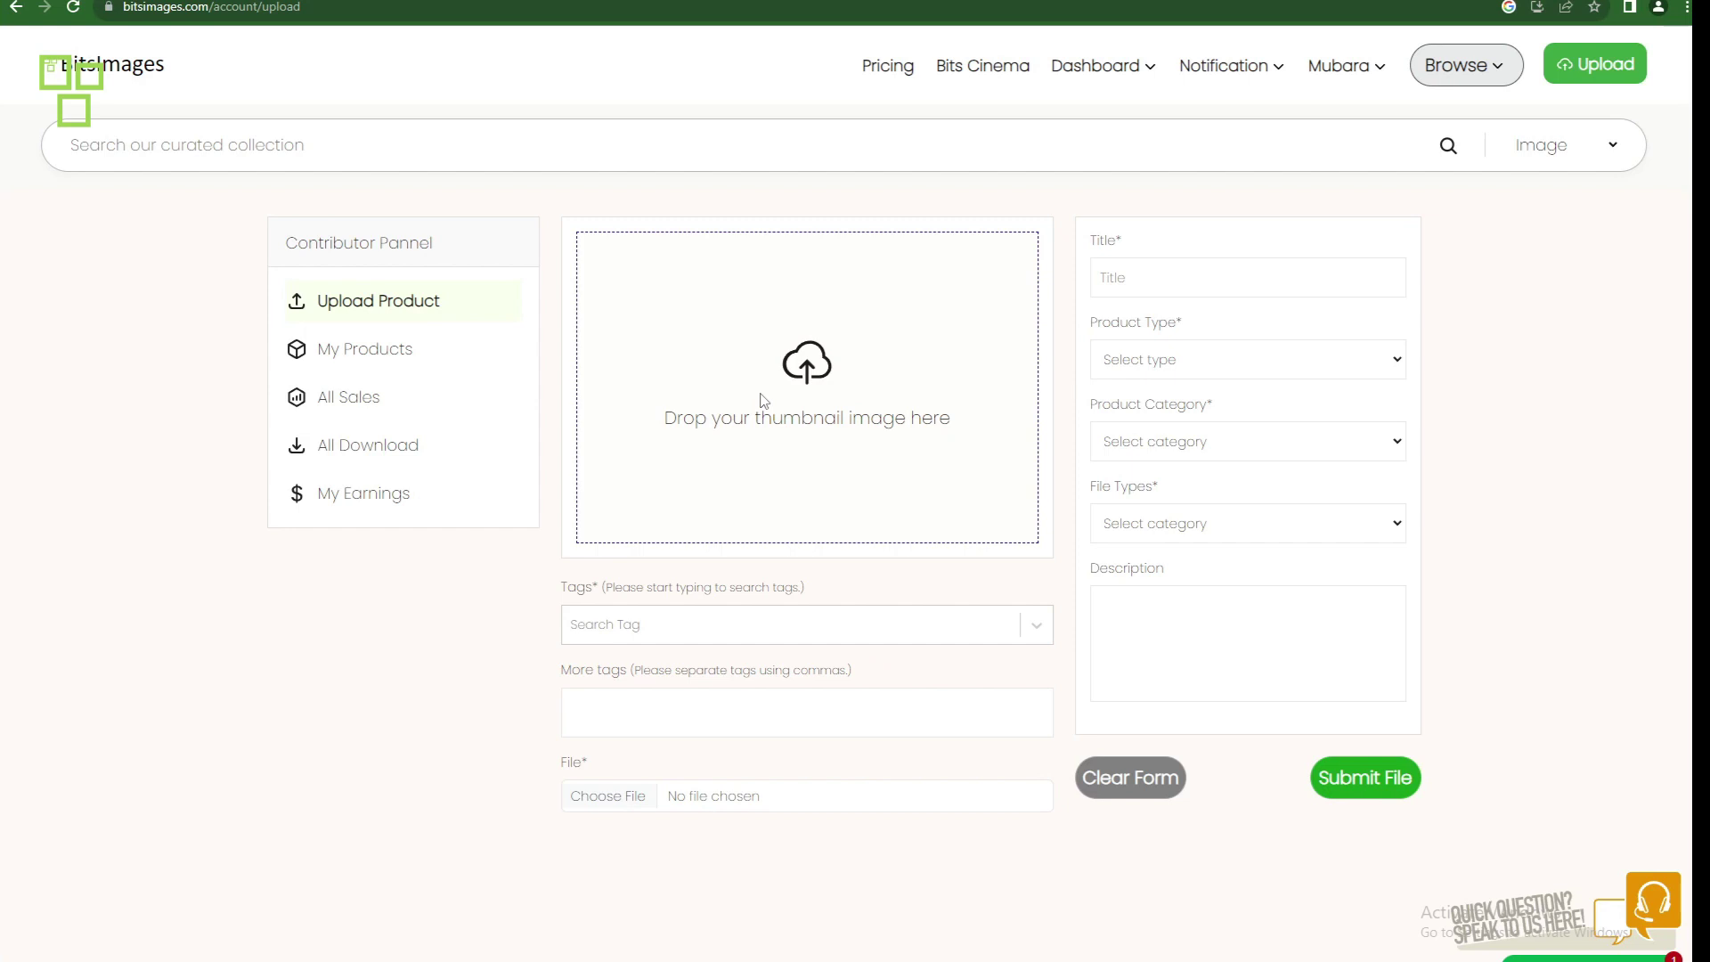
Step: Load the jpg image of the neon sign from the demo folder as the thumbnail
click(810, 383)
click(225, 96)
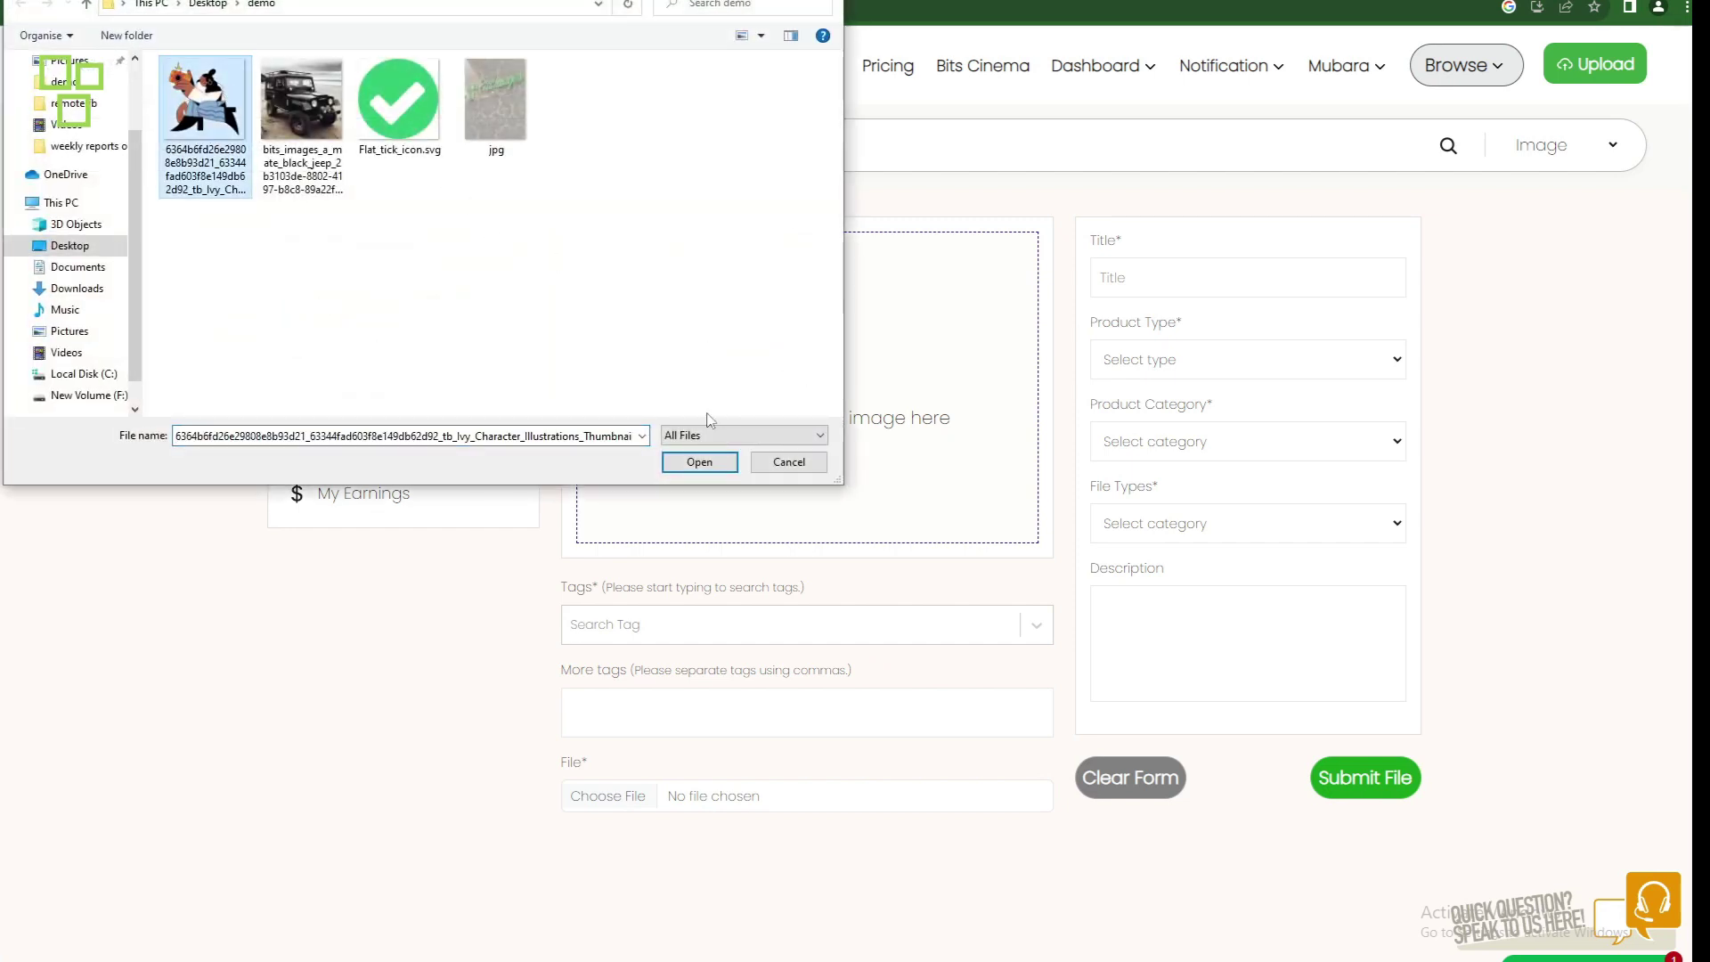
click(495, 116)
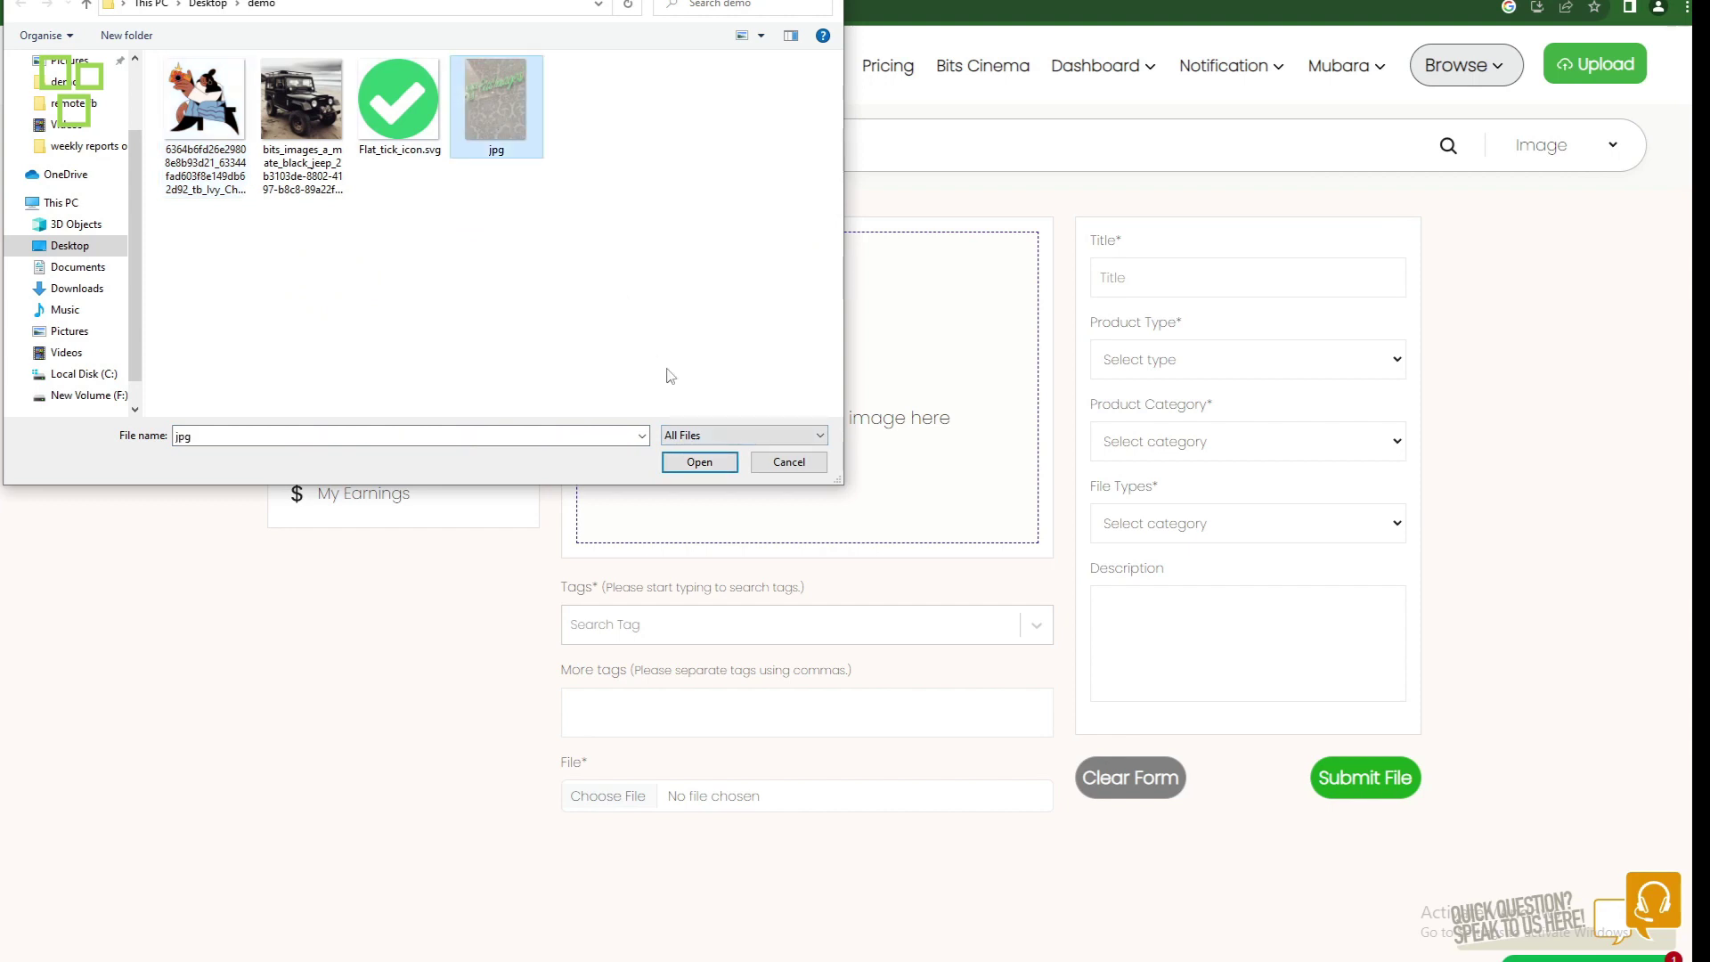
click(699, 461)
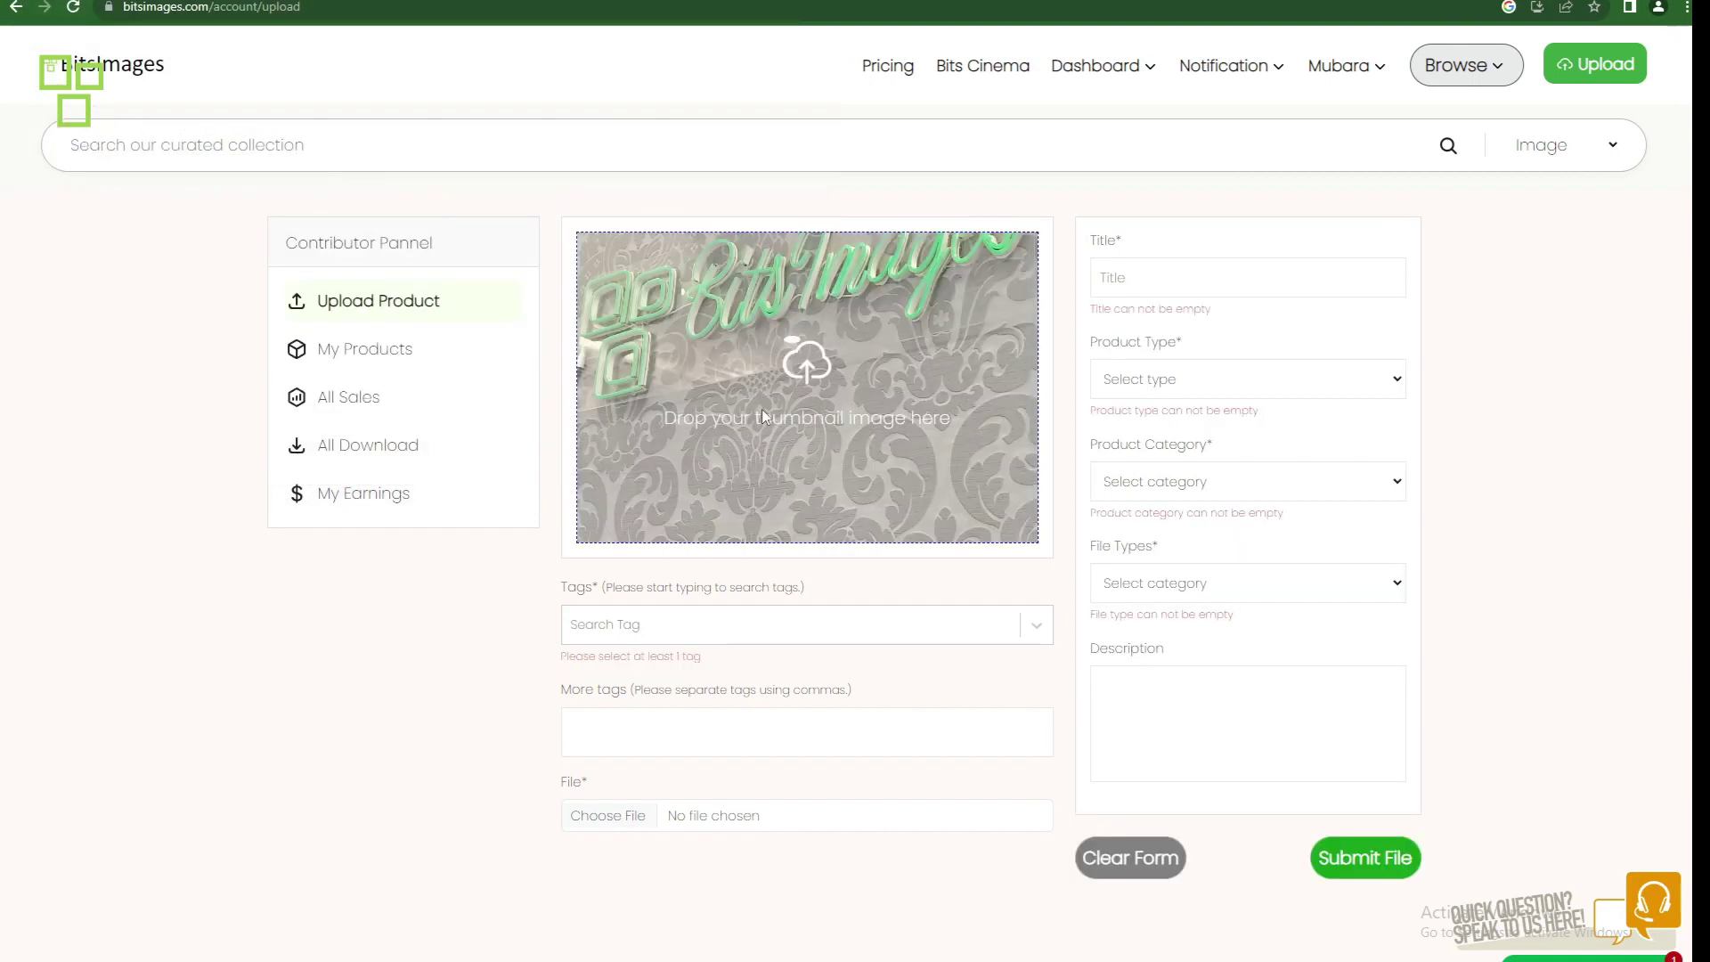
Step: Copy the neon sign tag paragraph from the Word document and paste it into the upload form's More tags
click(640, 728)
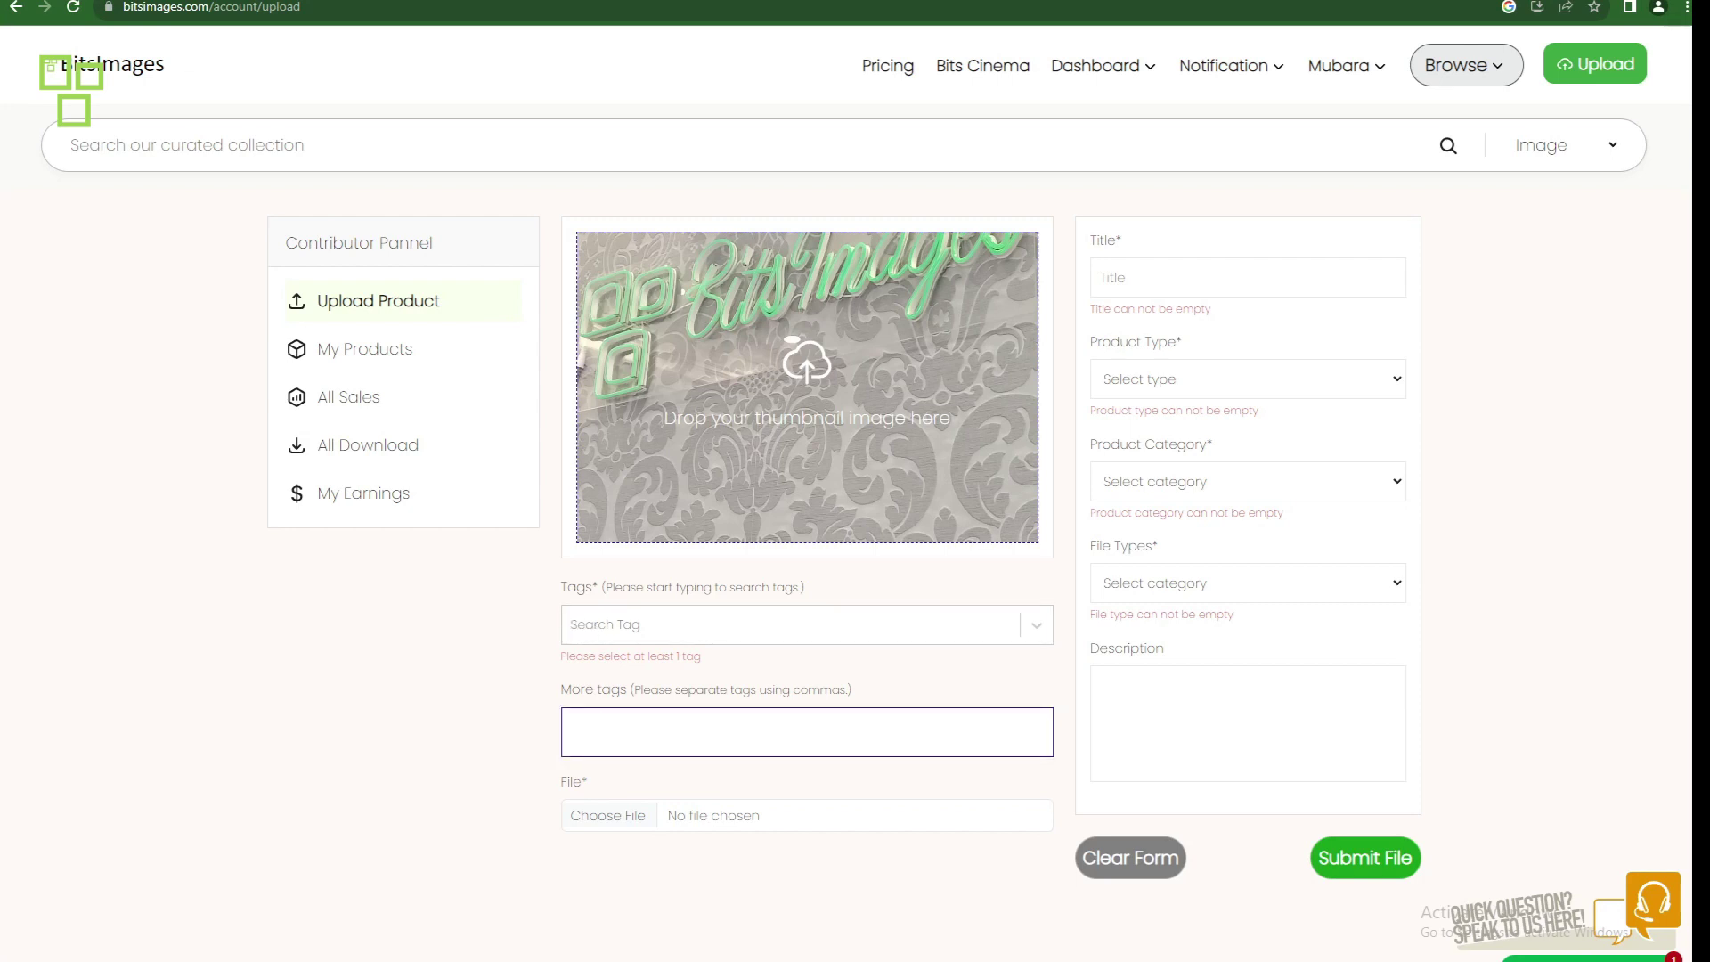
key(ctrl+t)
text(c)
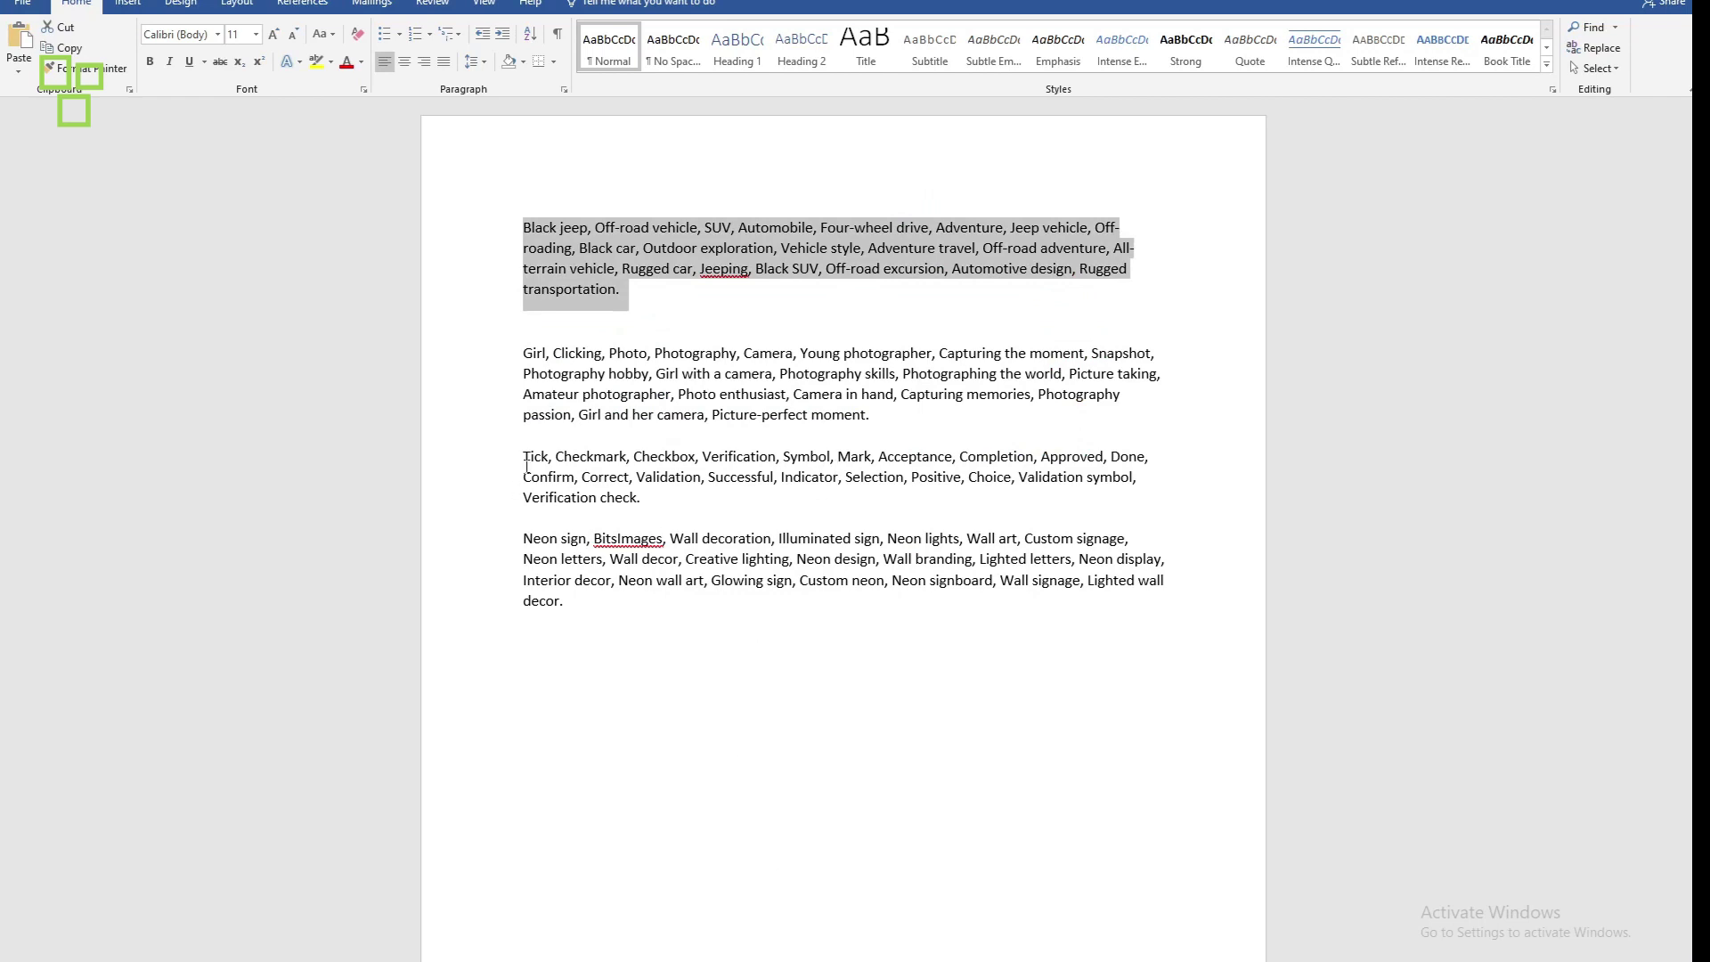
triple_click(552, 584)
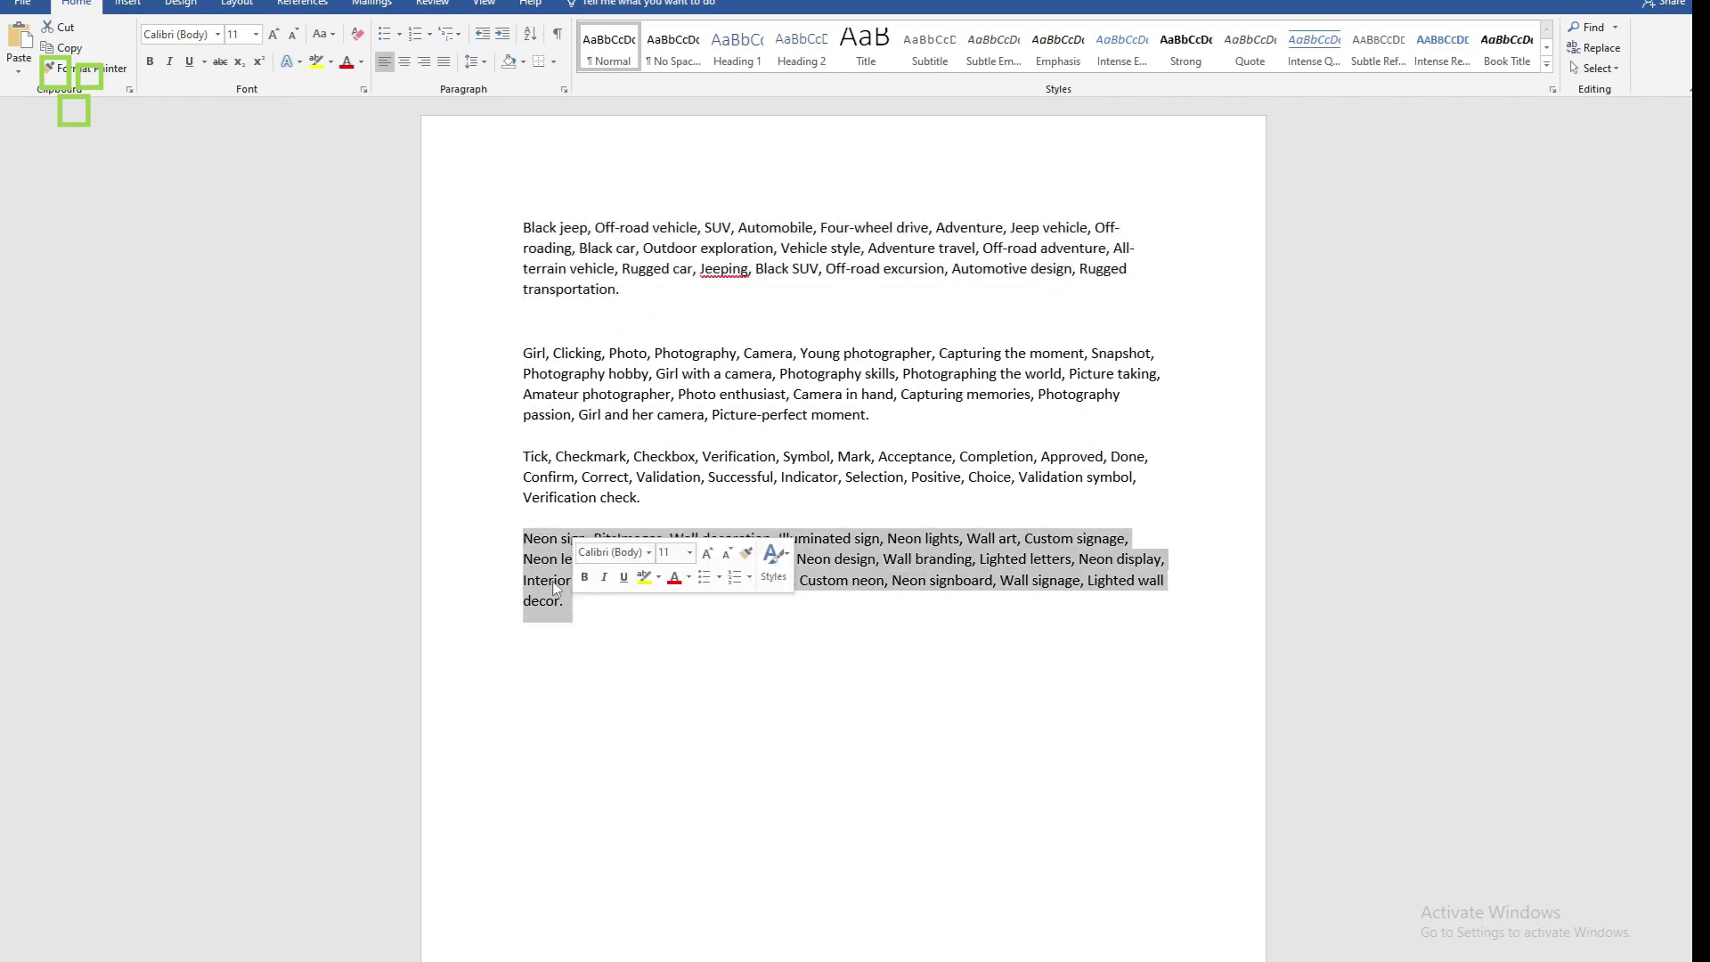
click(550, 582)
triple_click(550, 591)
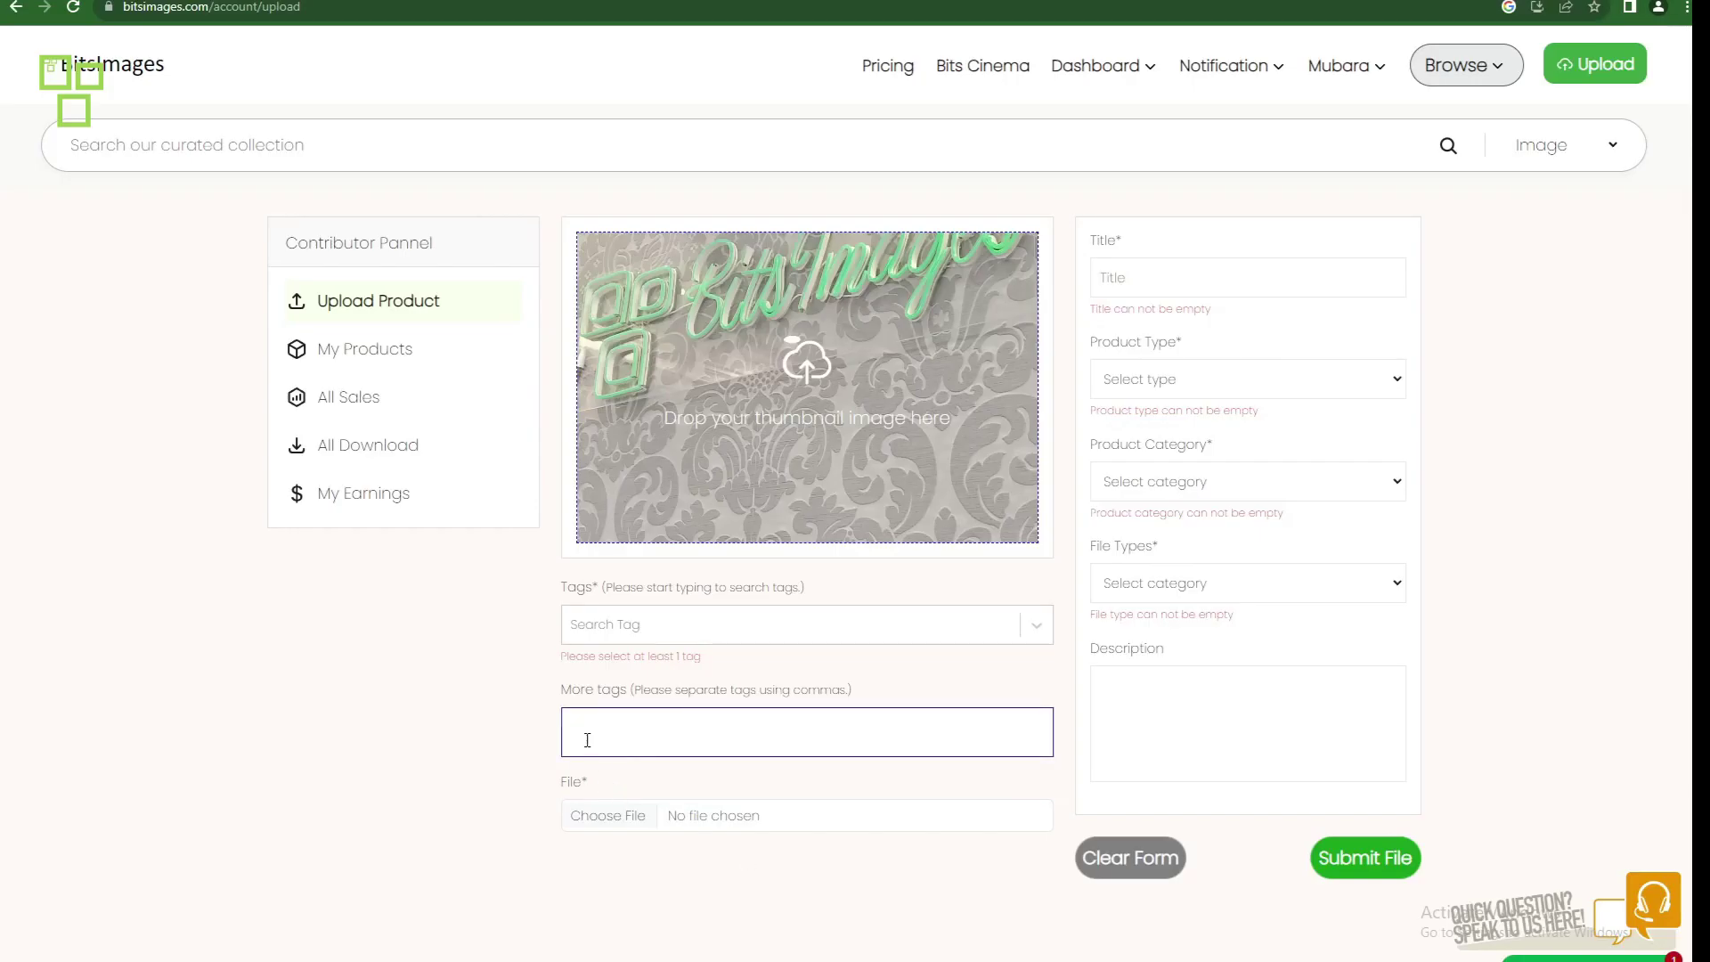
key(ctrl+v)
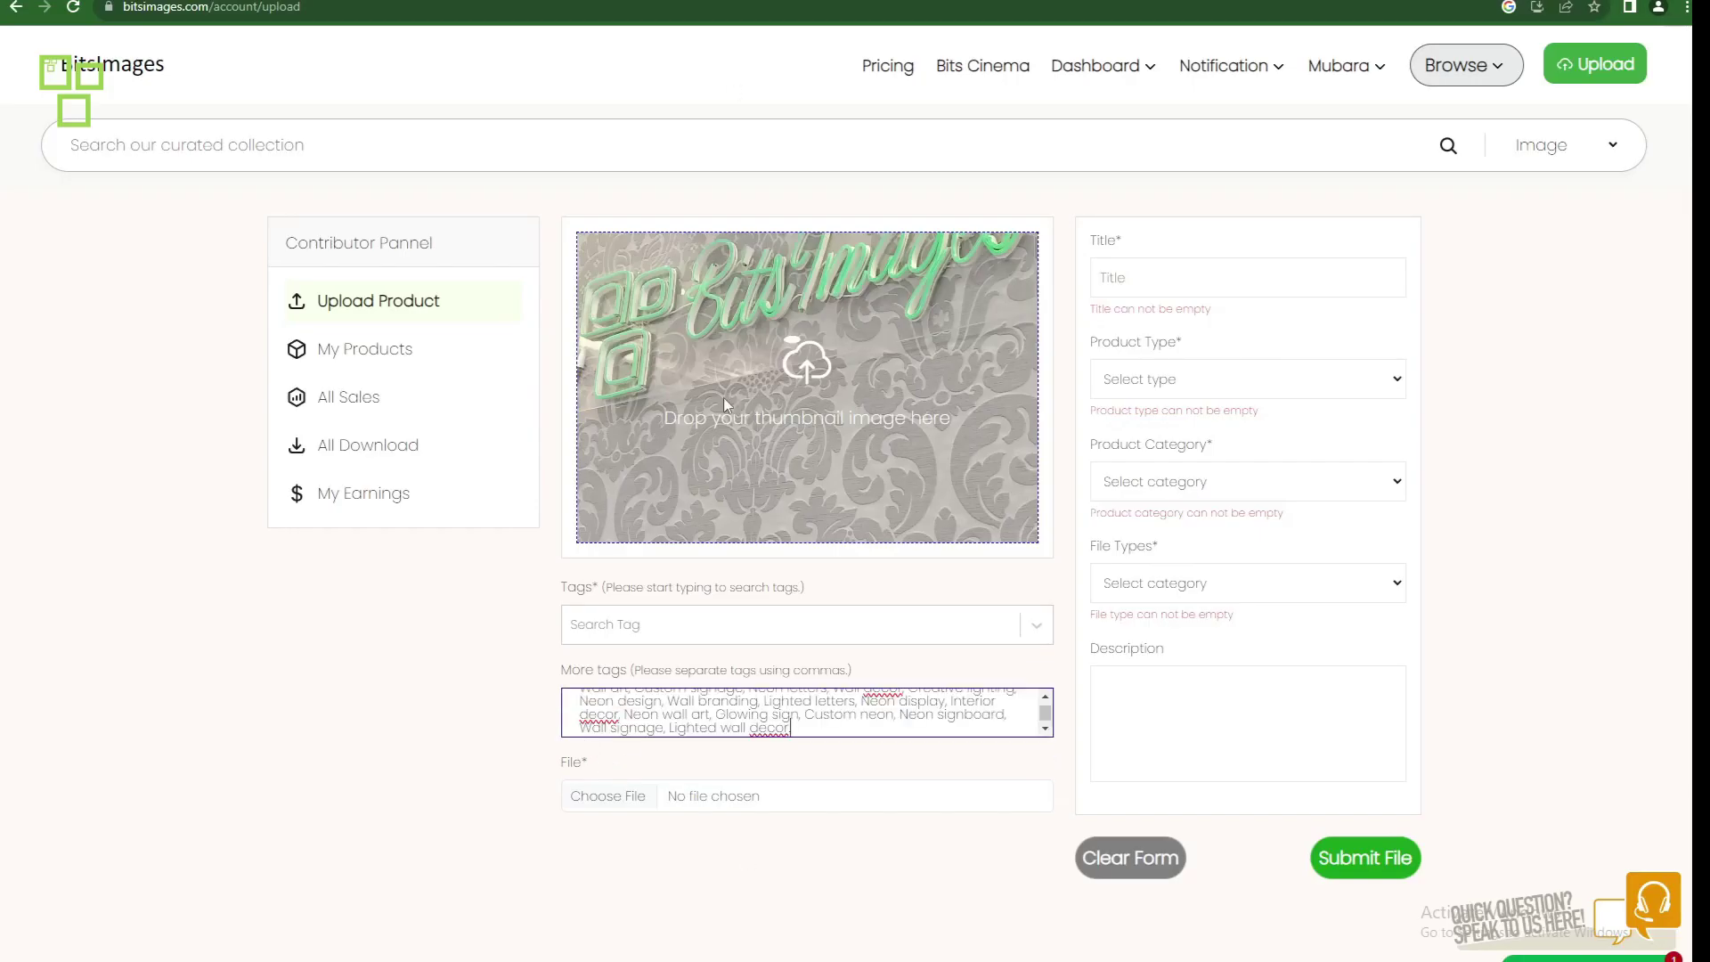
Step: Attach the jpg image from the demo folder as the product's main file
click(608, 795)
click(496, 103)
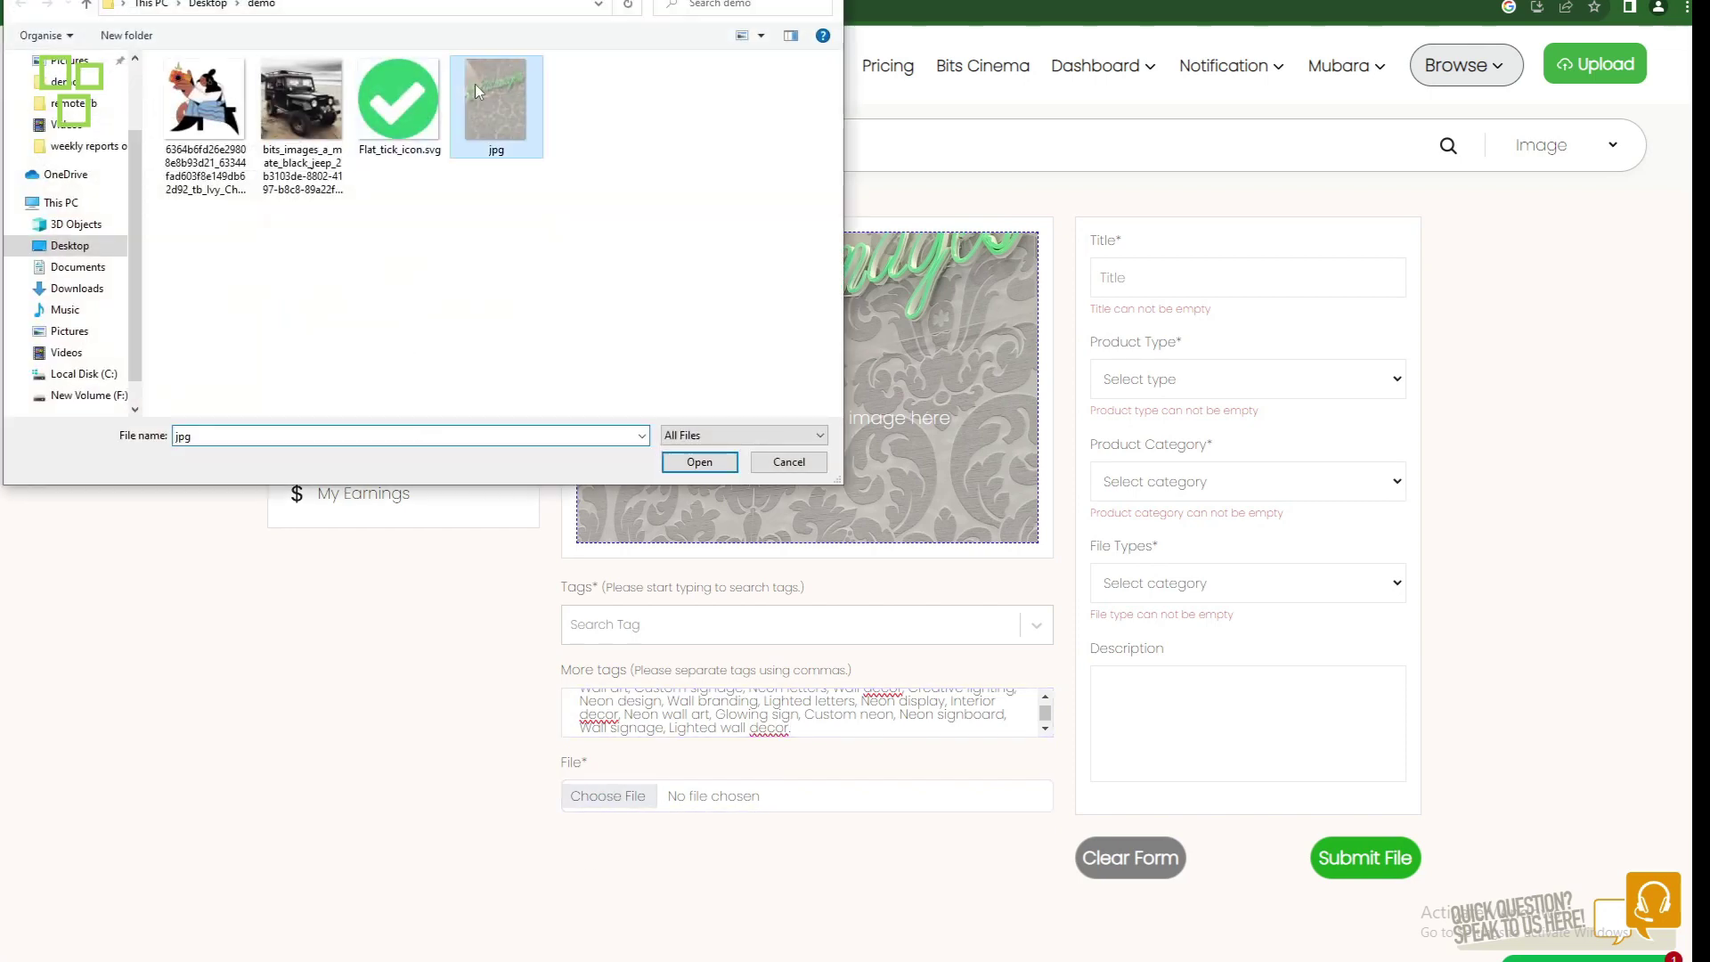
click(699, 461)
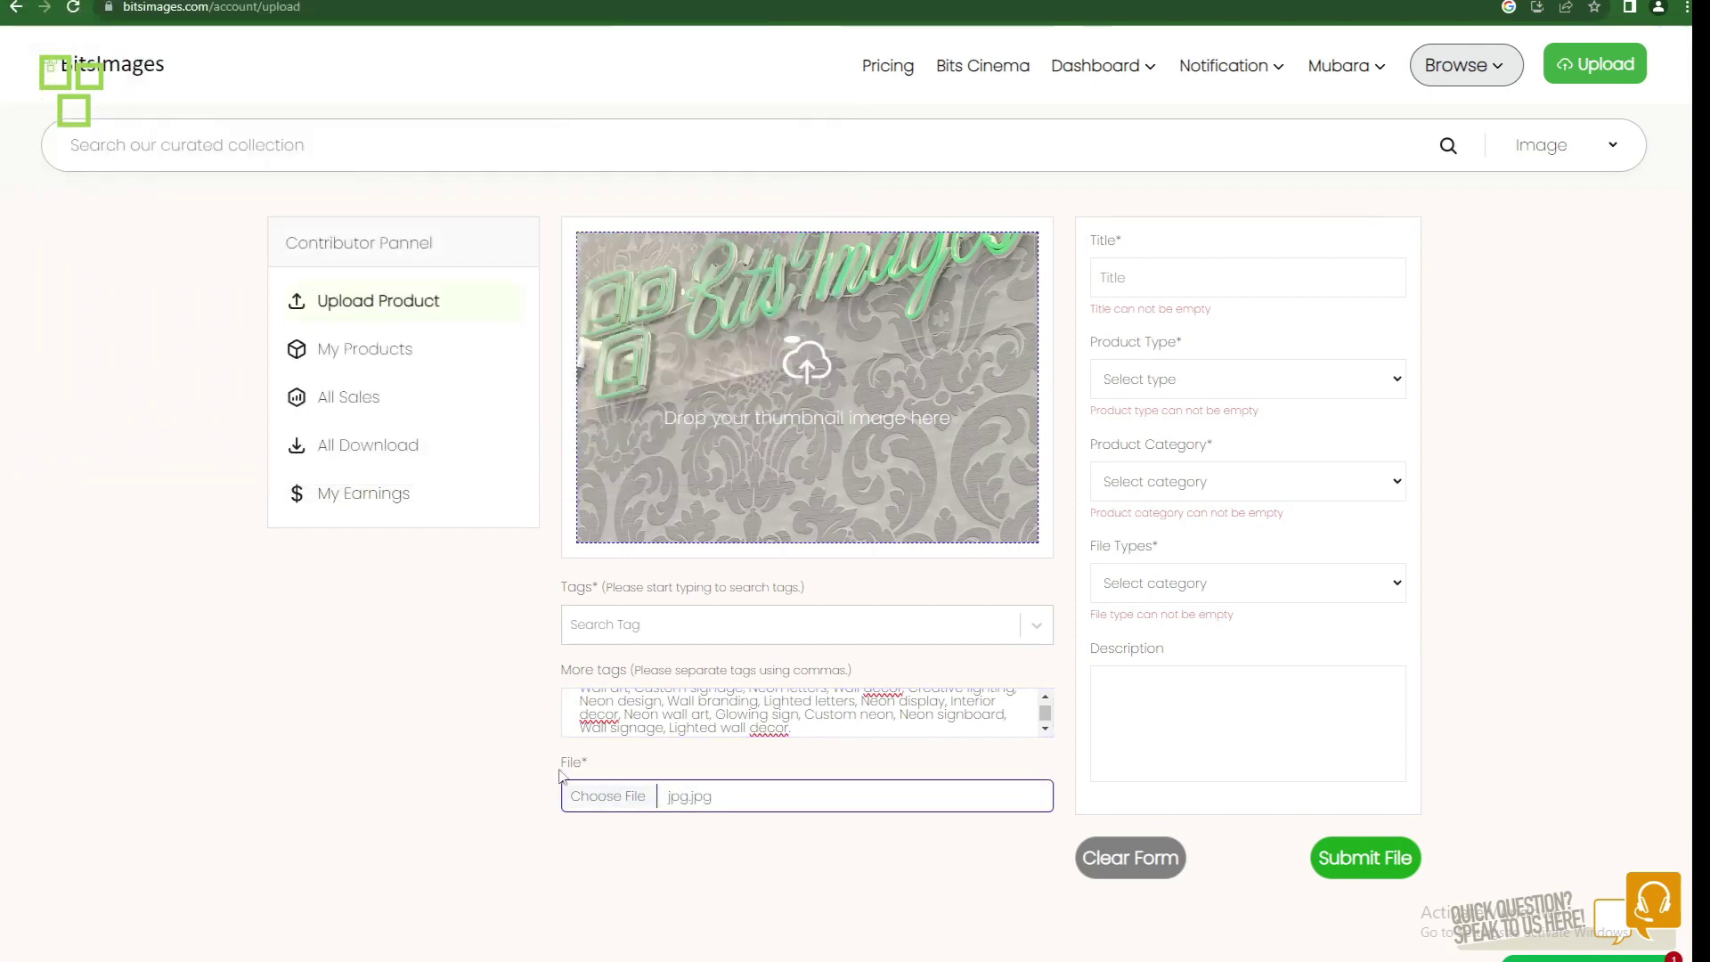
Step: Enter "Neon Sign of BitsImages" as the title, capitalizing the word "Sign"
click(1139, 280)
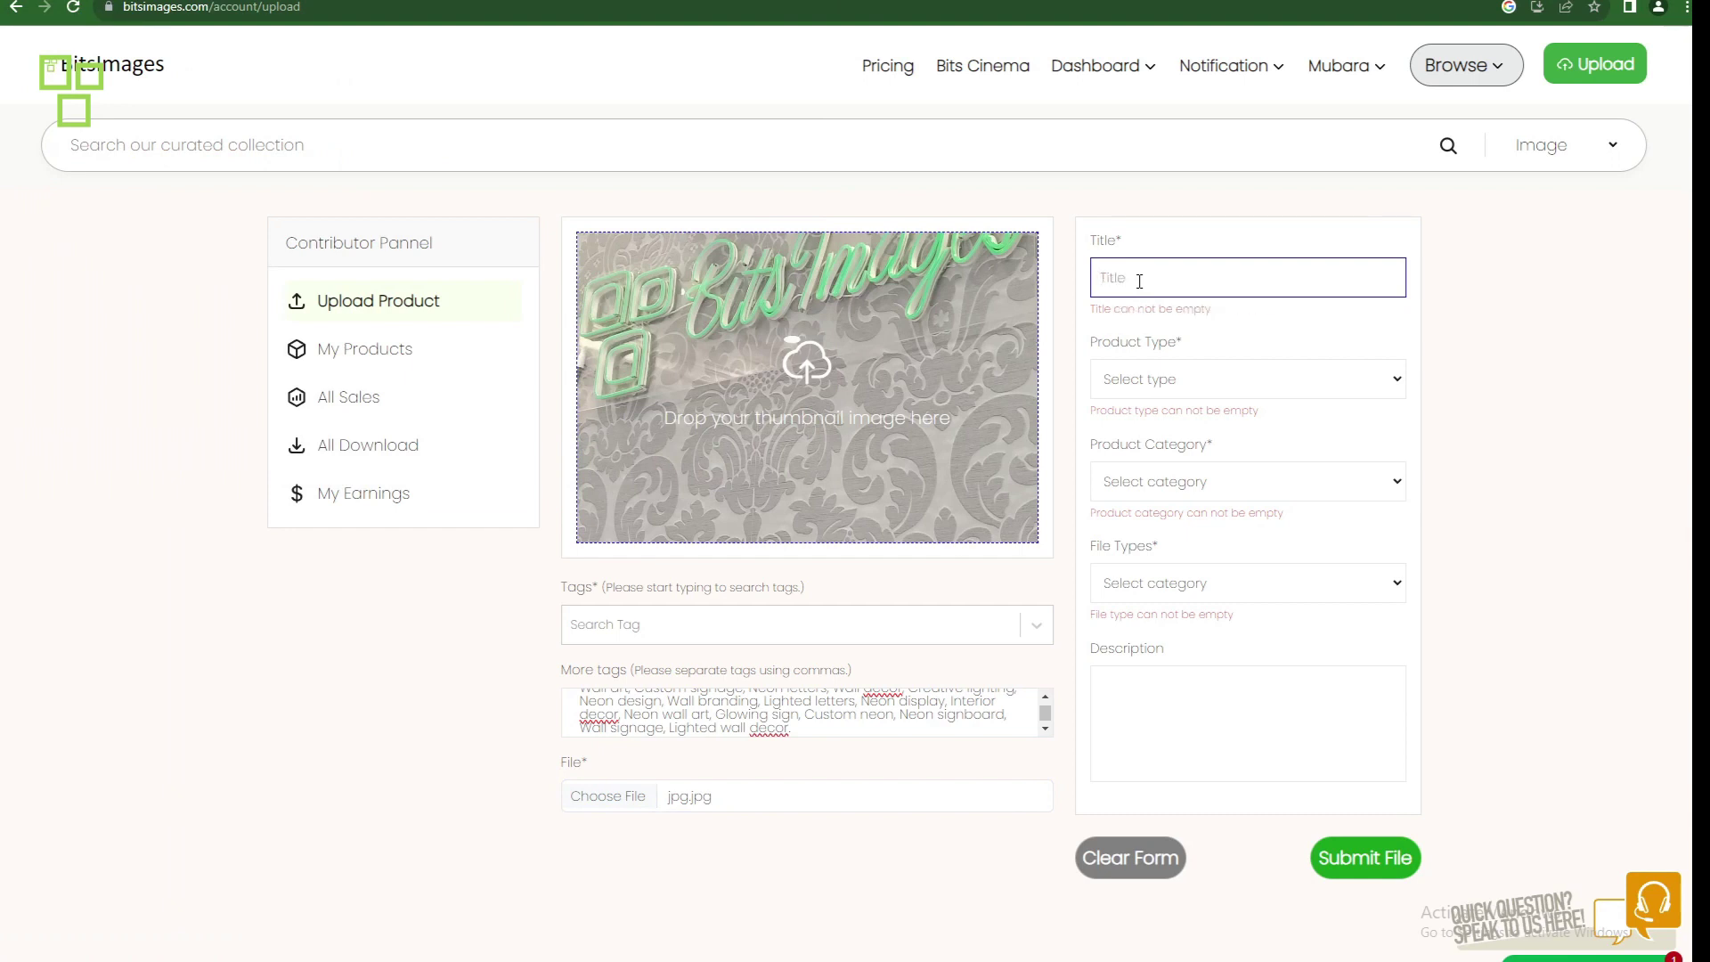
text(nEON)
key(BackSpace)
key(BackSpace)
key(BackSpace)
key(BackSpace)
text(Neon sign )
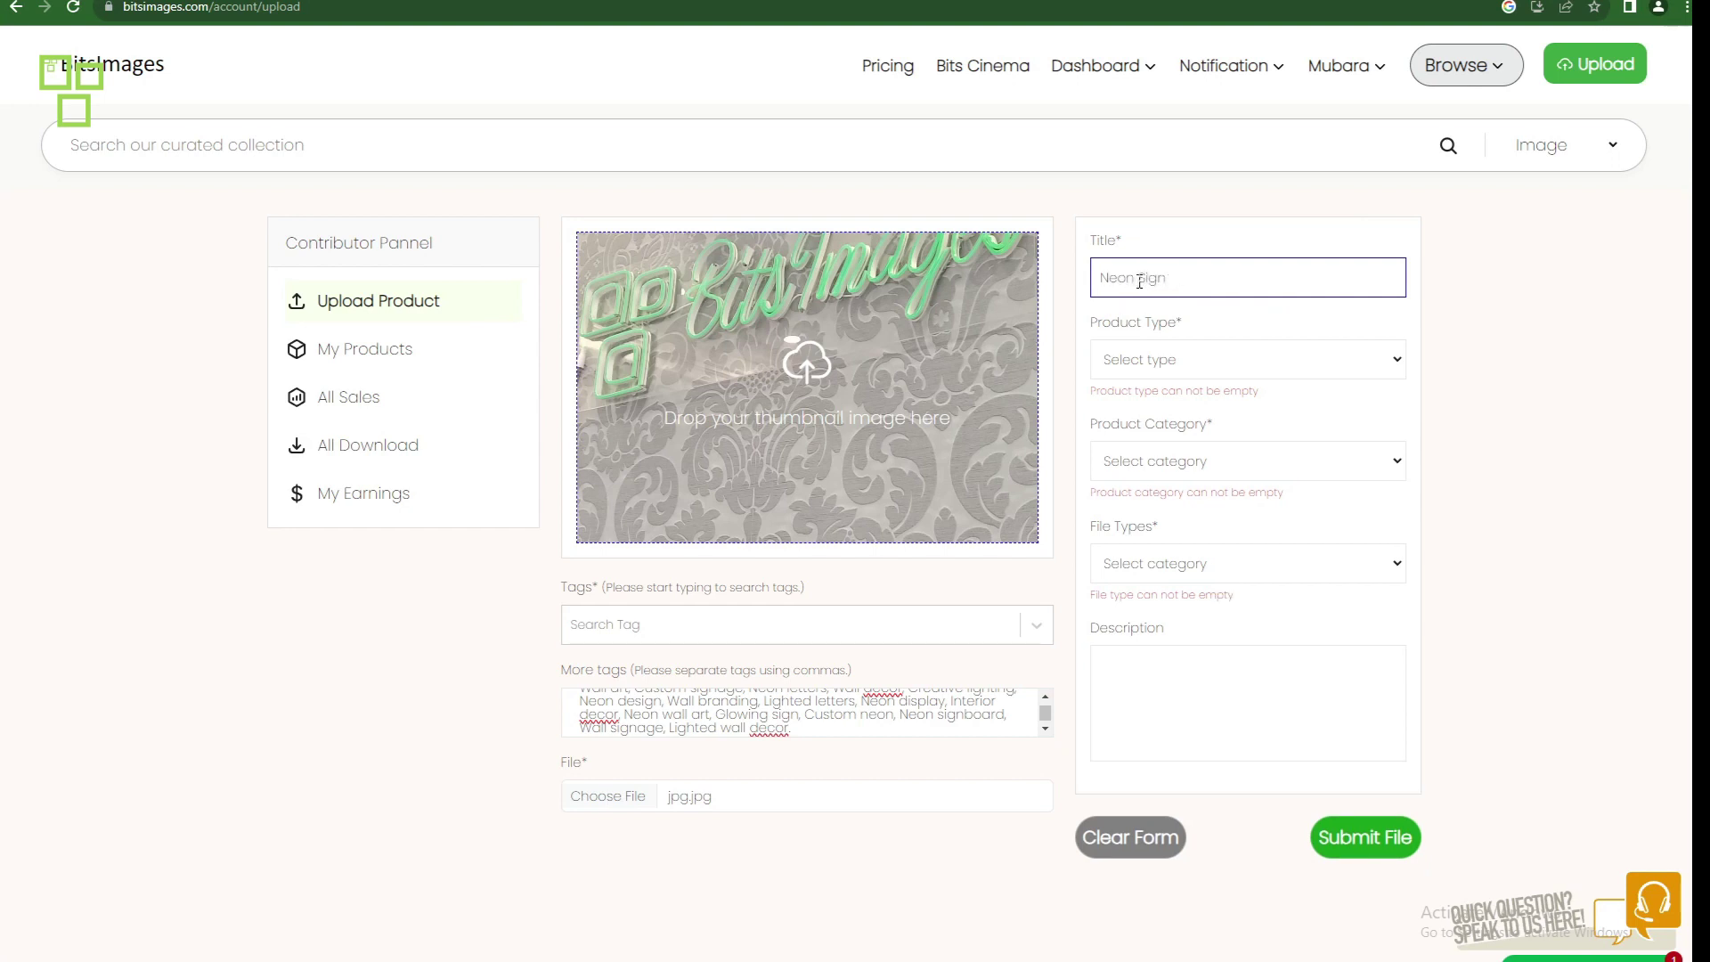
text(of BitsImages)
drag(1180, 277, 1127, 277)
click(1202, 281)
Step: Set the product type to Image and the product category to Signs/Symbols
click(1173, 359)
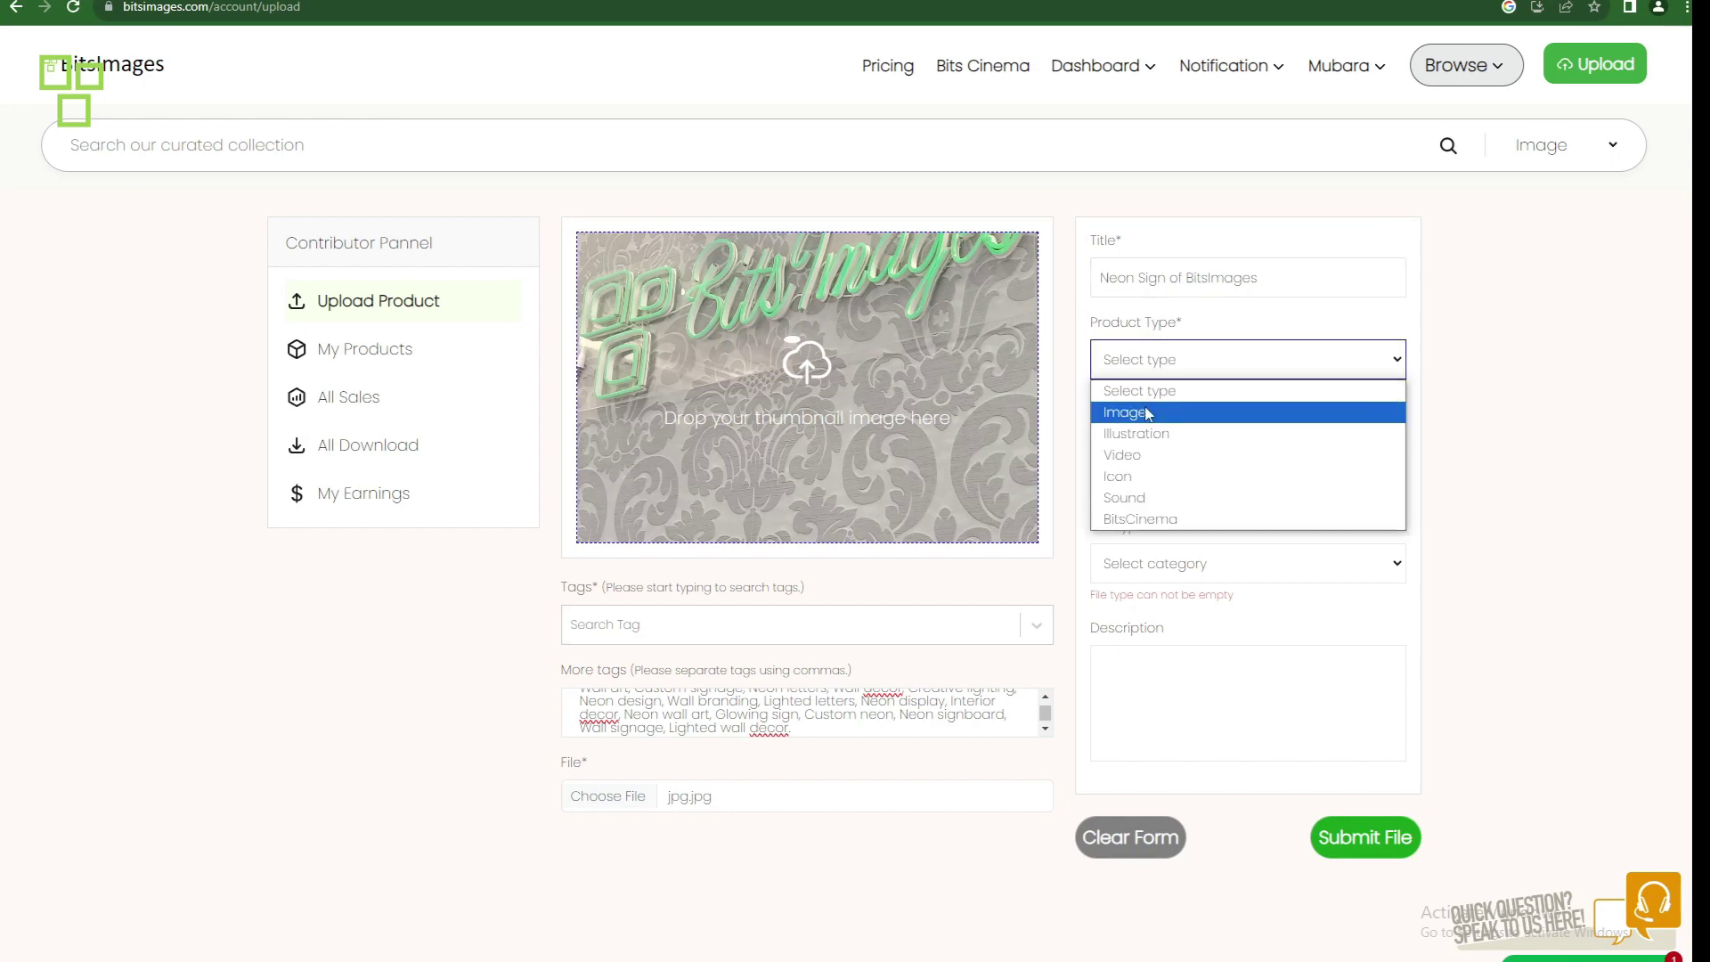
click(1149, 413)
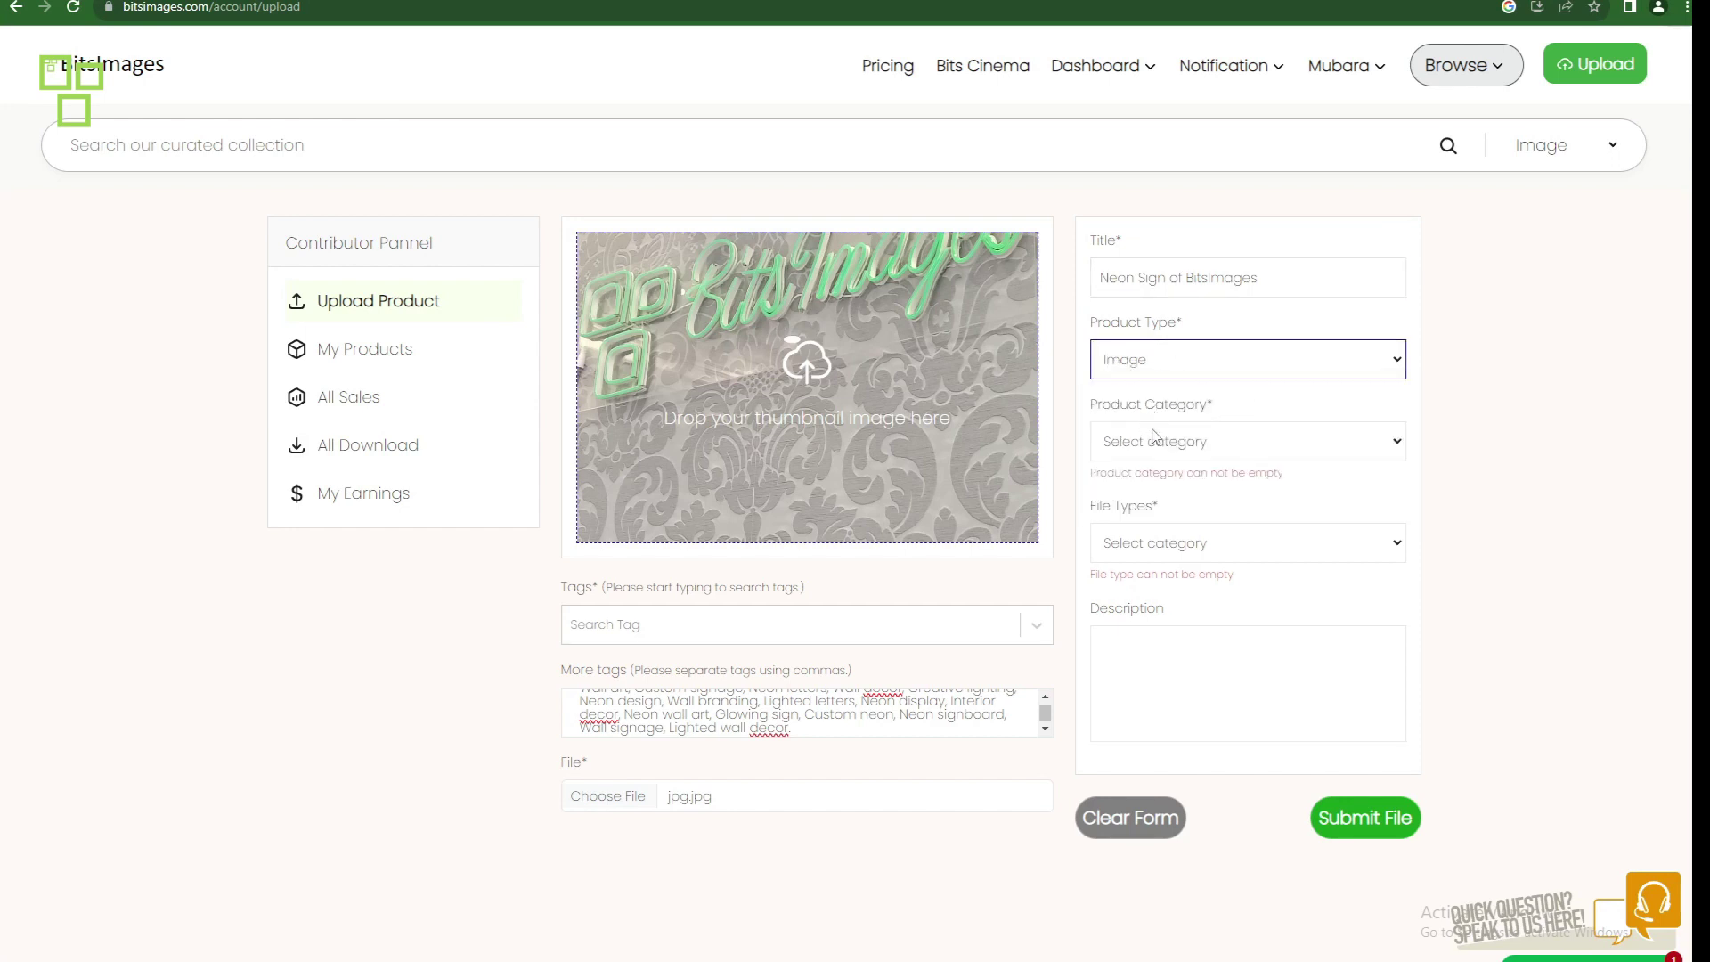
click(1159, 446)
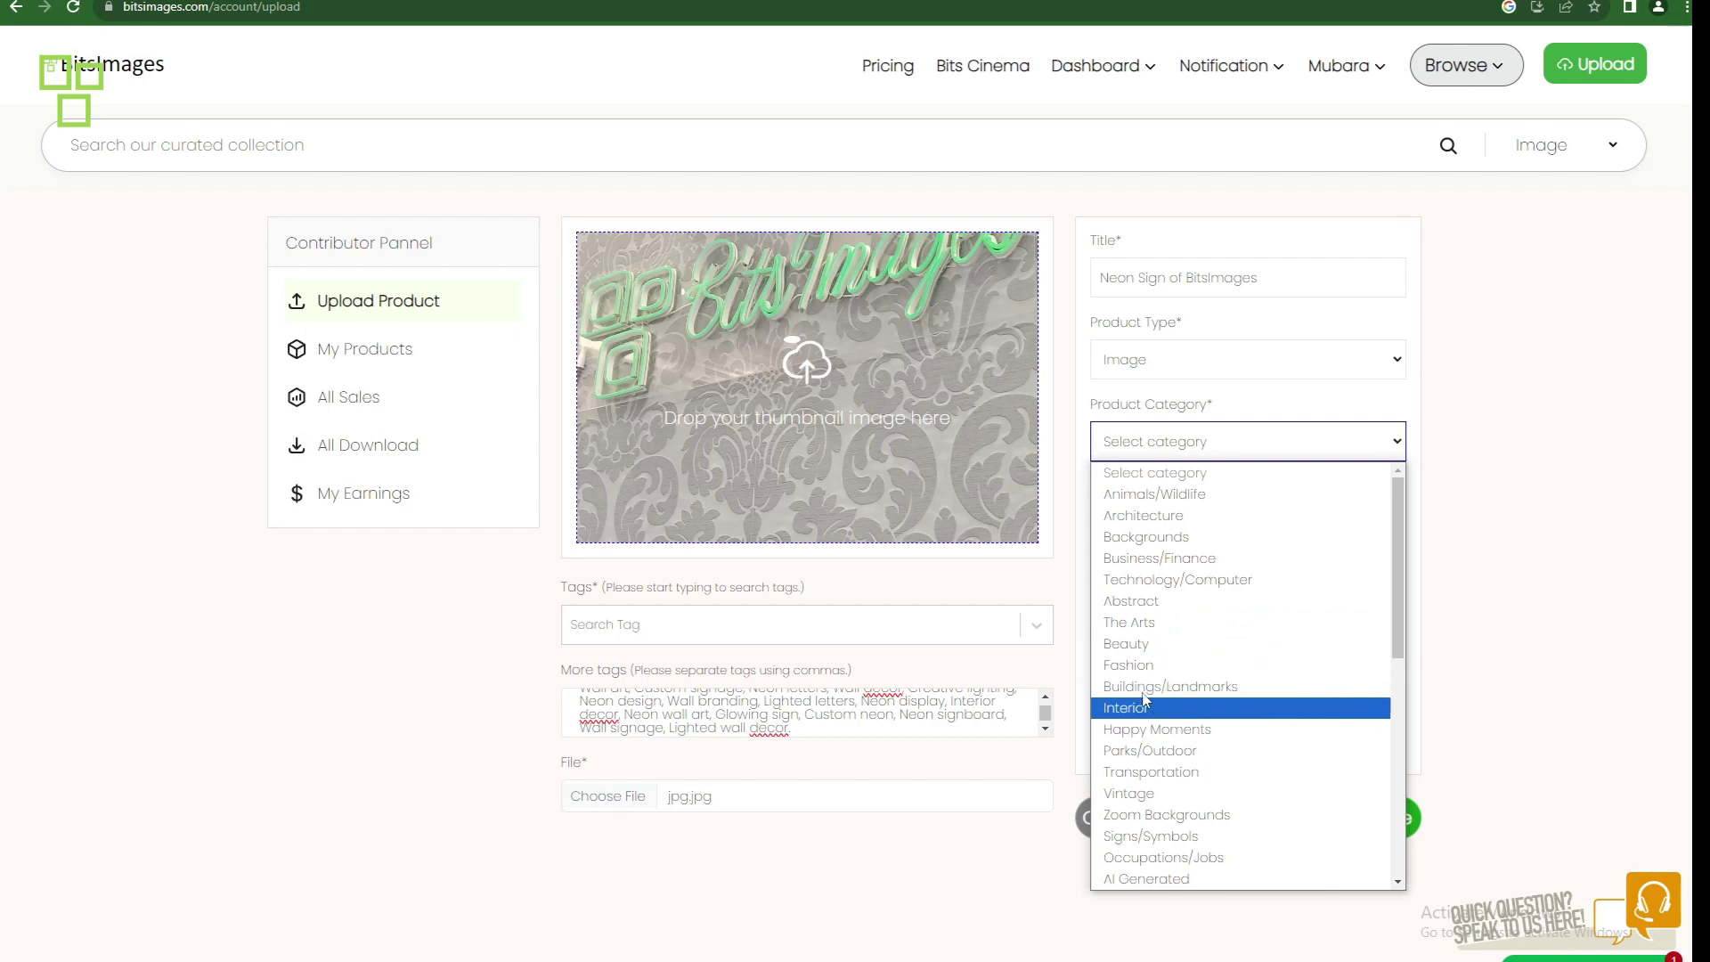
click(1121, 835)
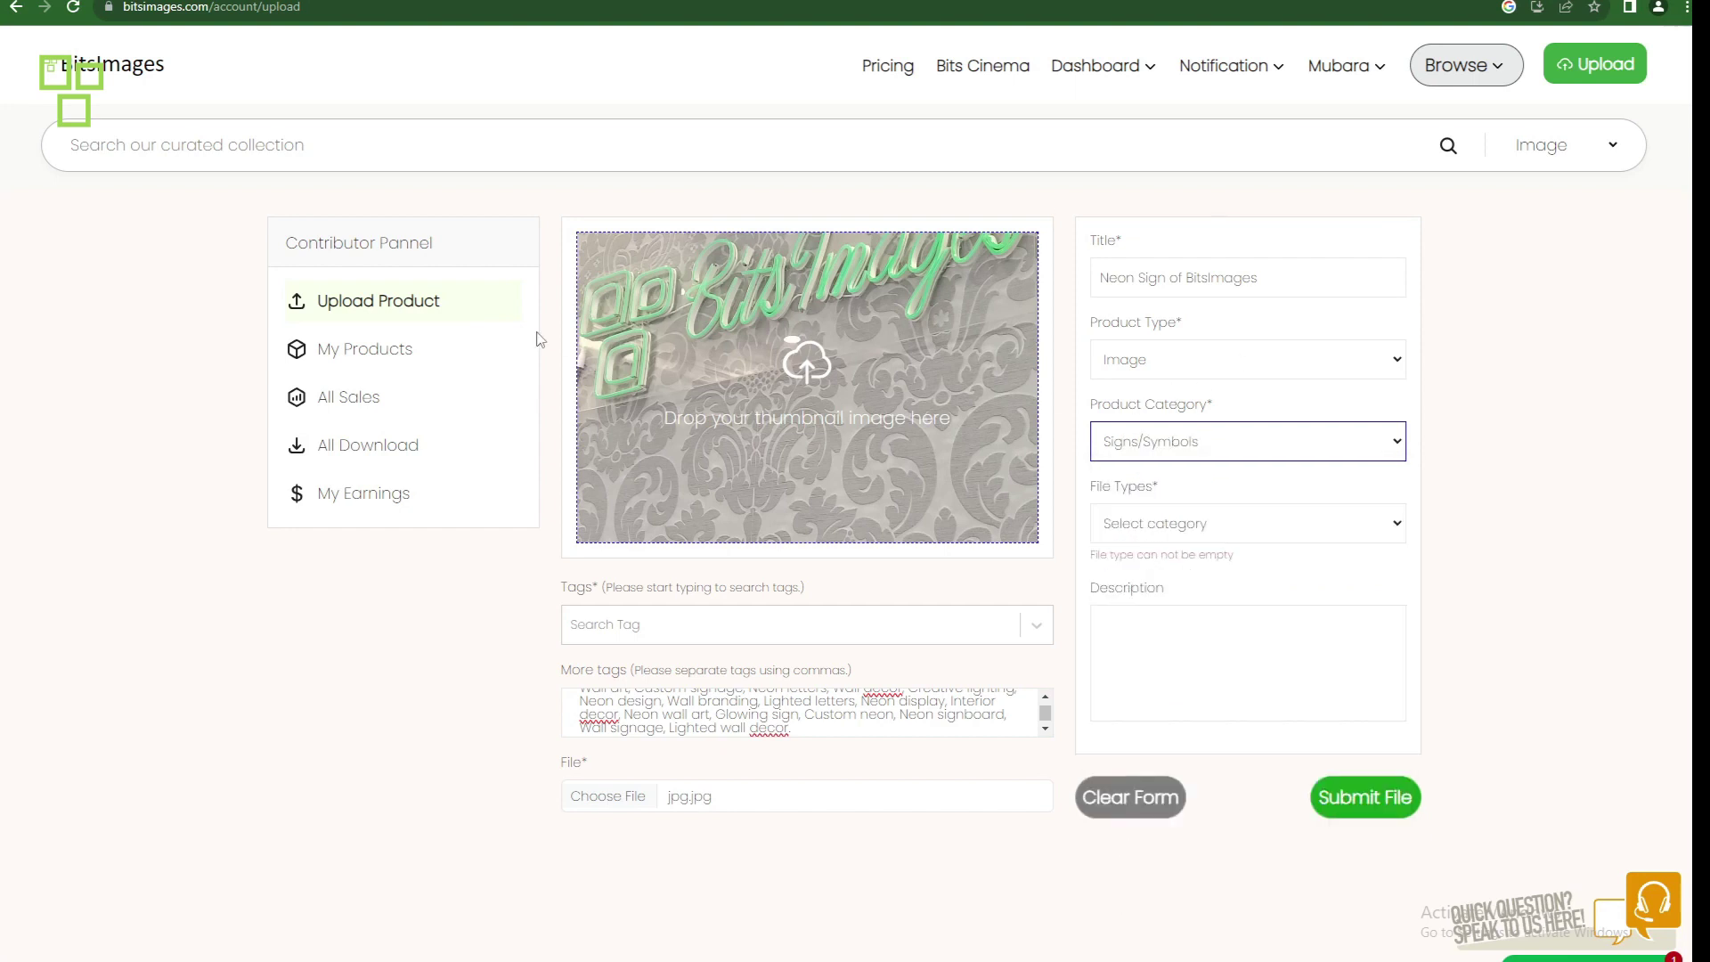
Step: Try PNG as the file type for the attached JPG file and check the form's validation
click(1178, 534)
click(1168, 621)
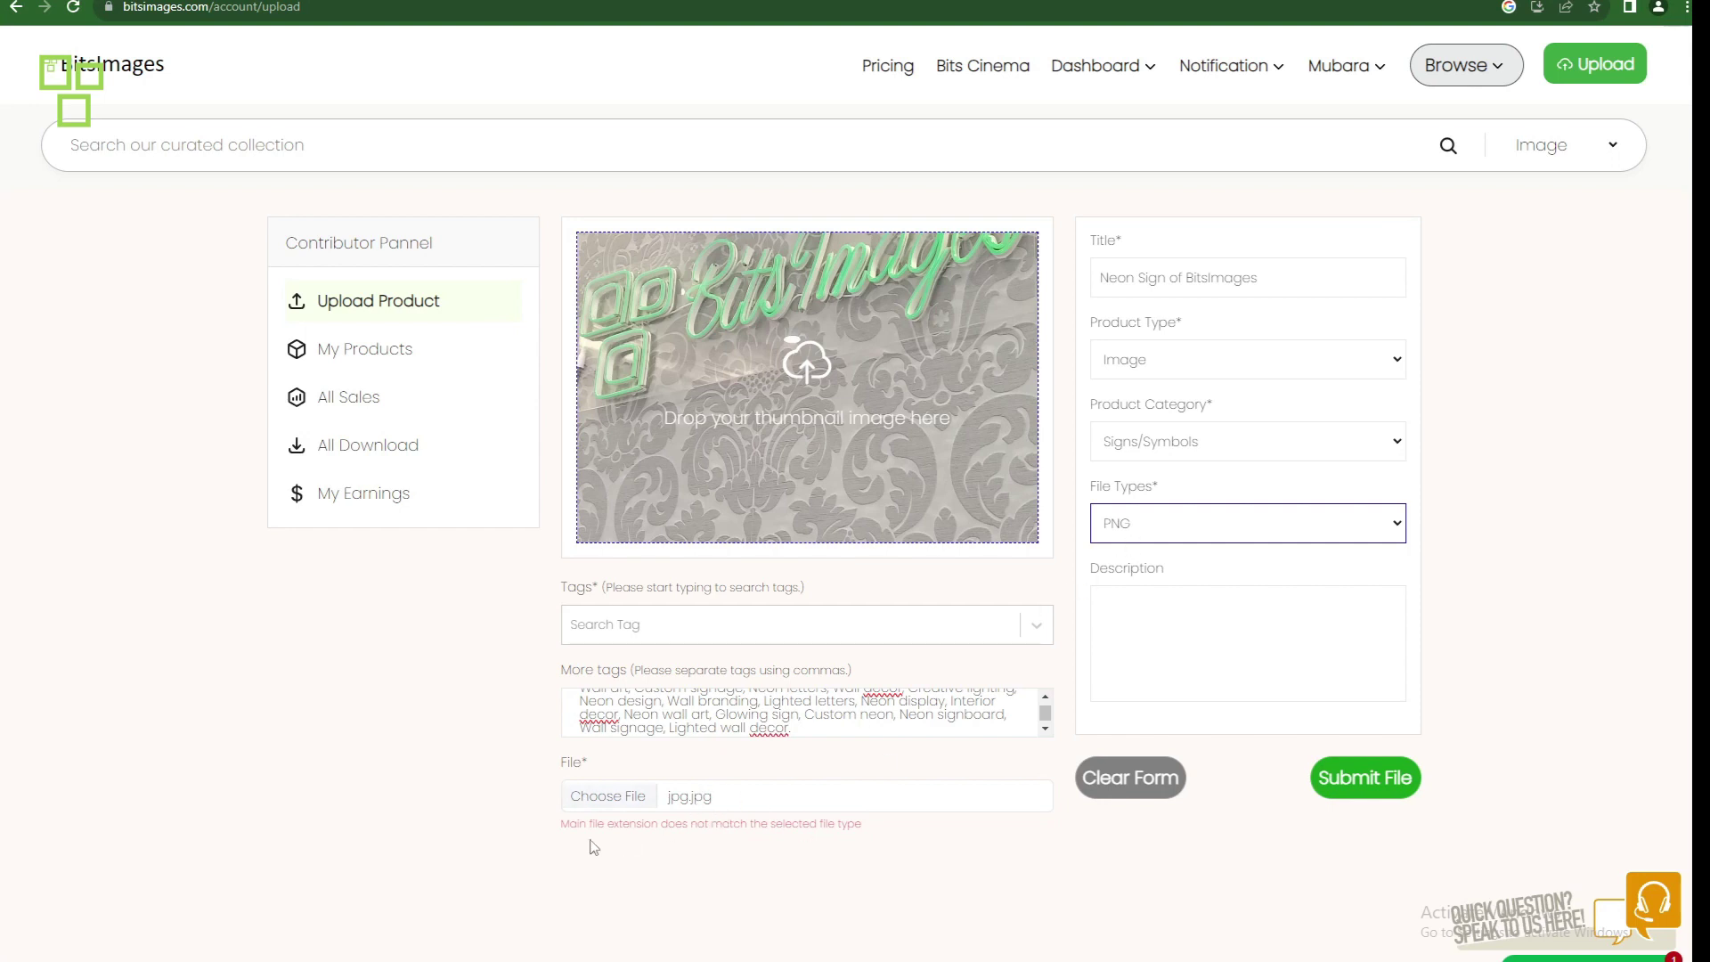
drag(561, 824, 866, 835)
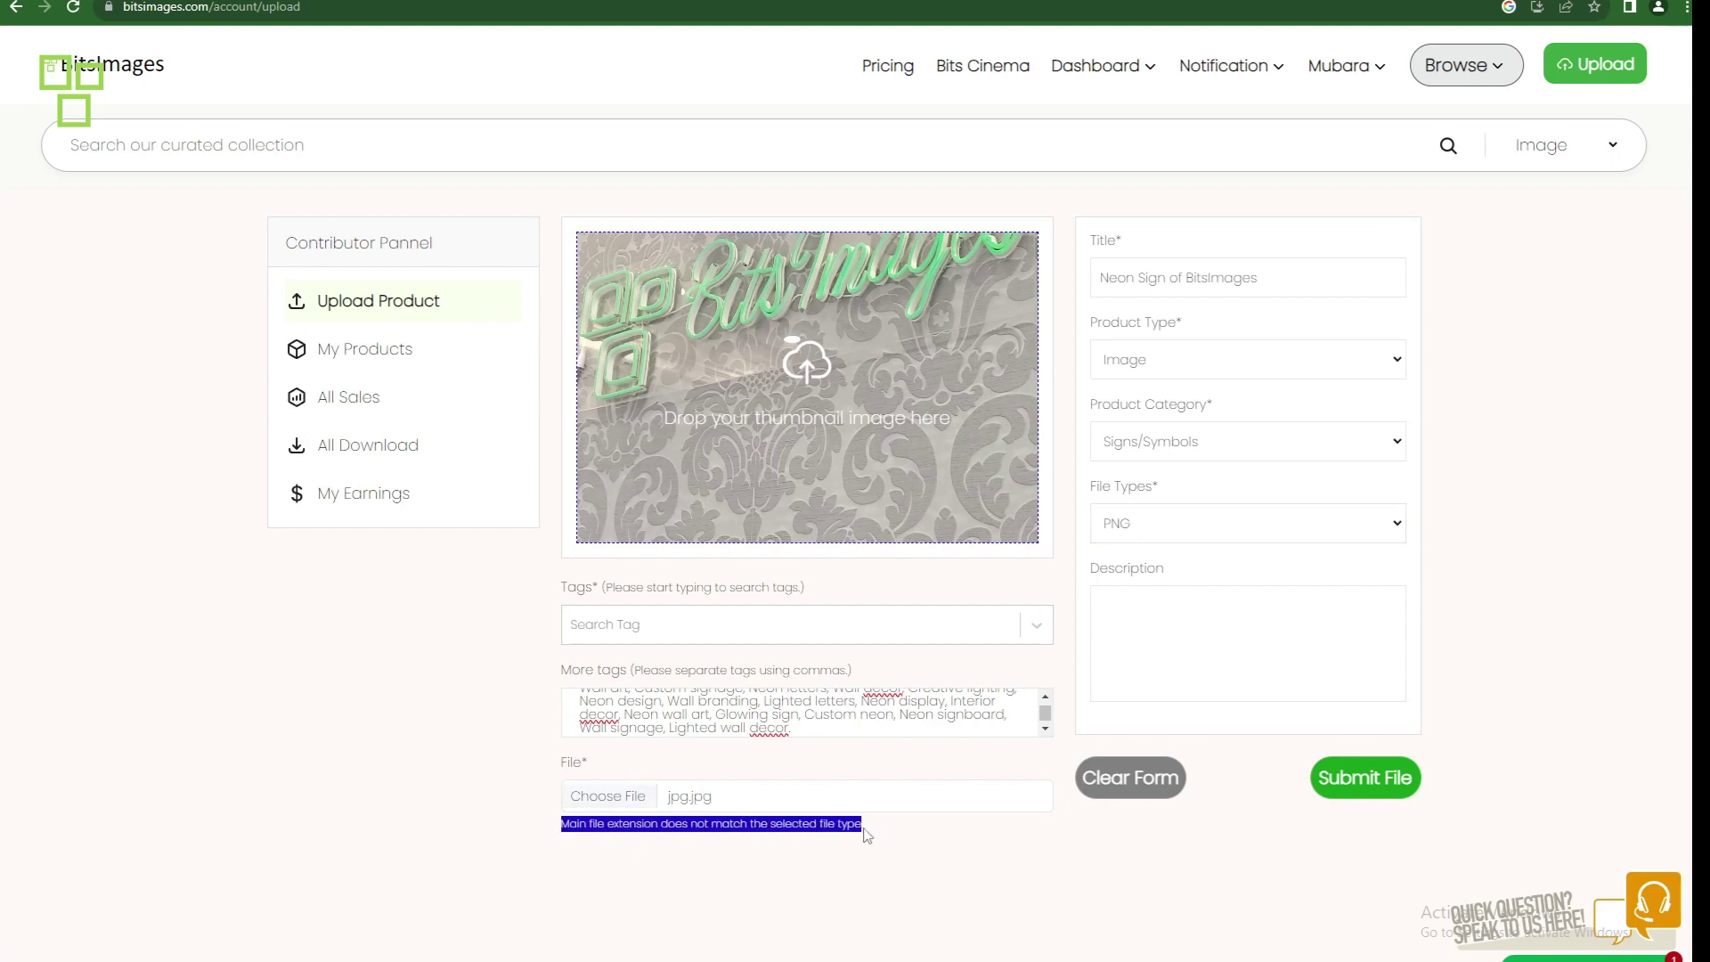
Step: Set the file type to JPG and submit the neon sign product
click(1166, 523)
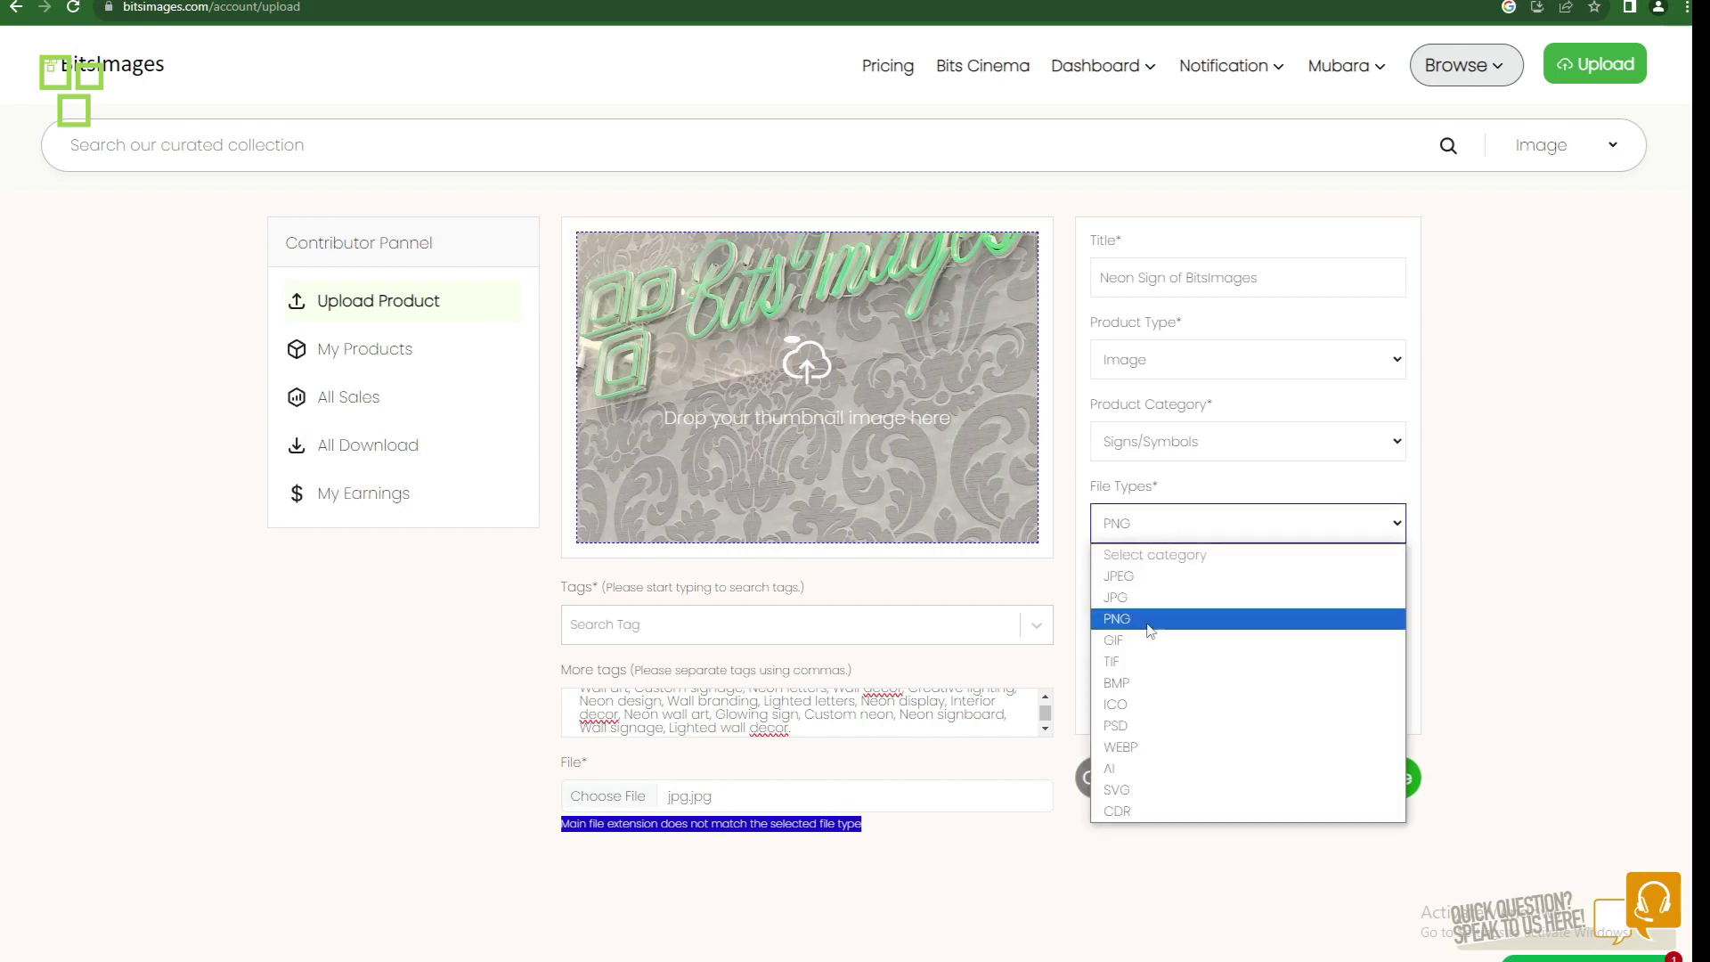
click(1134, 598)
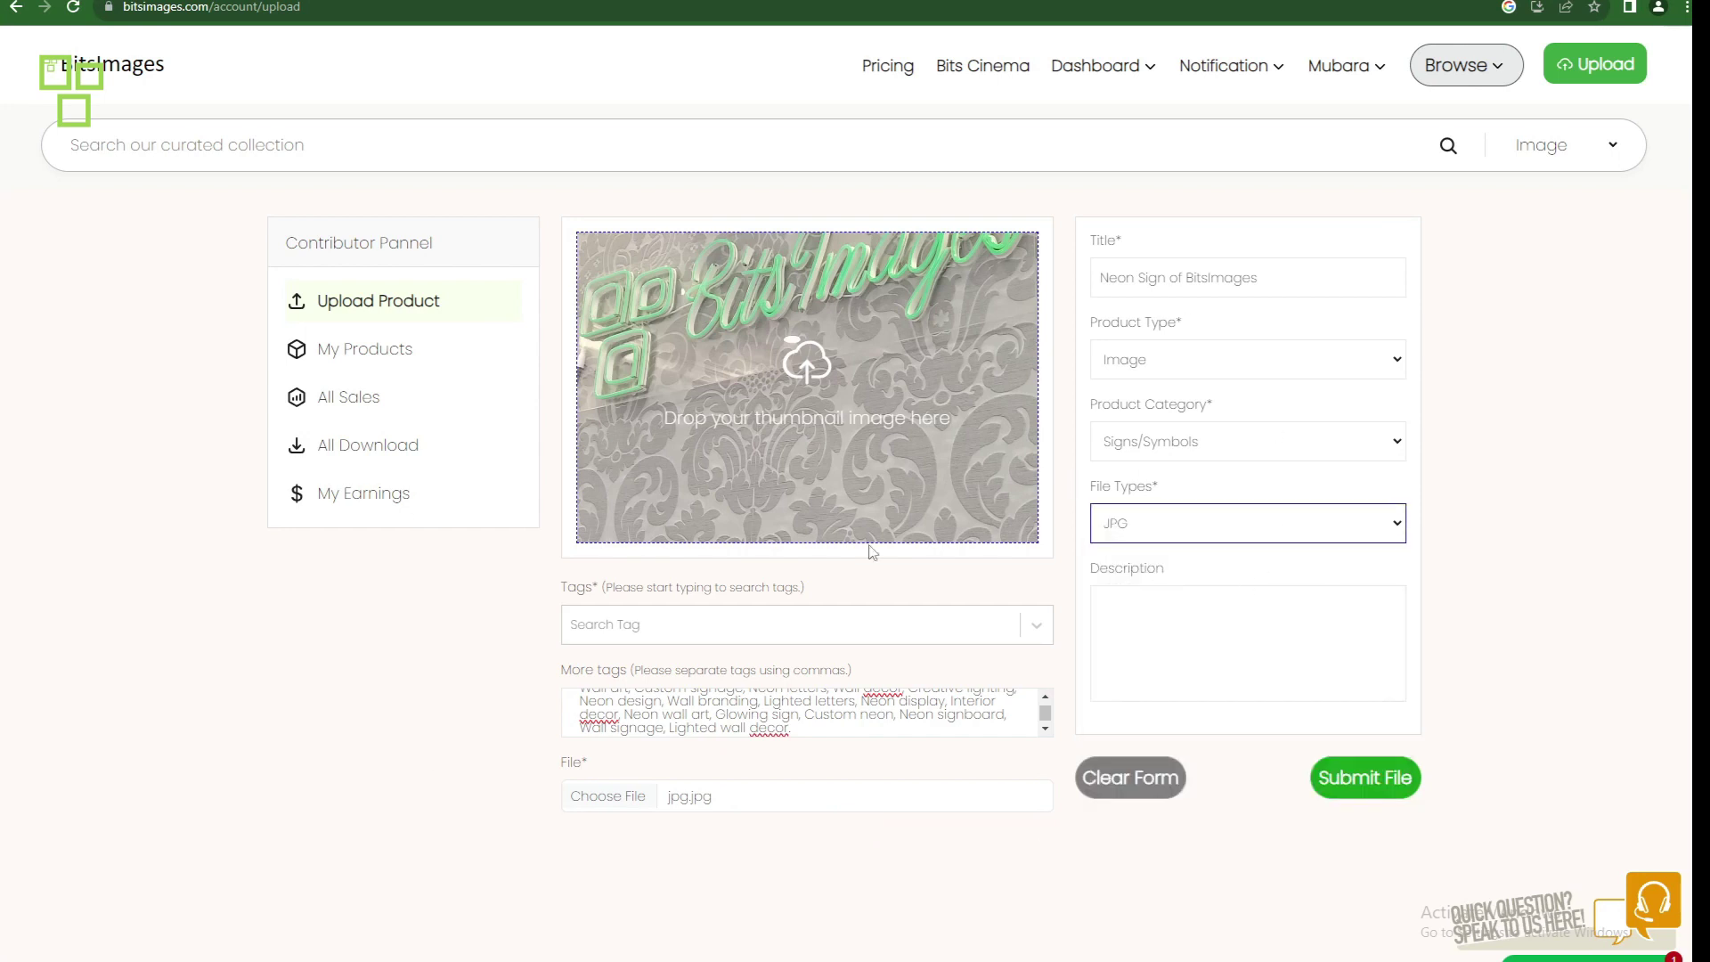
click(1346, 799)
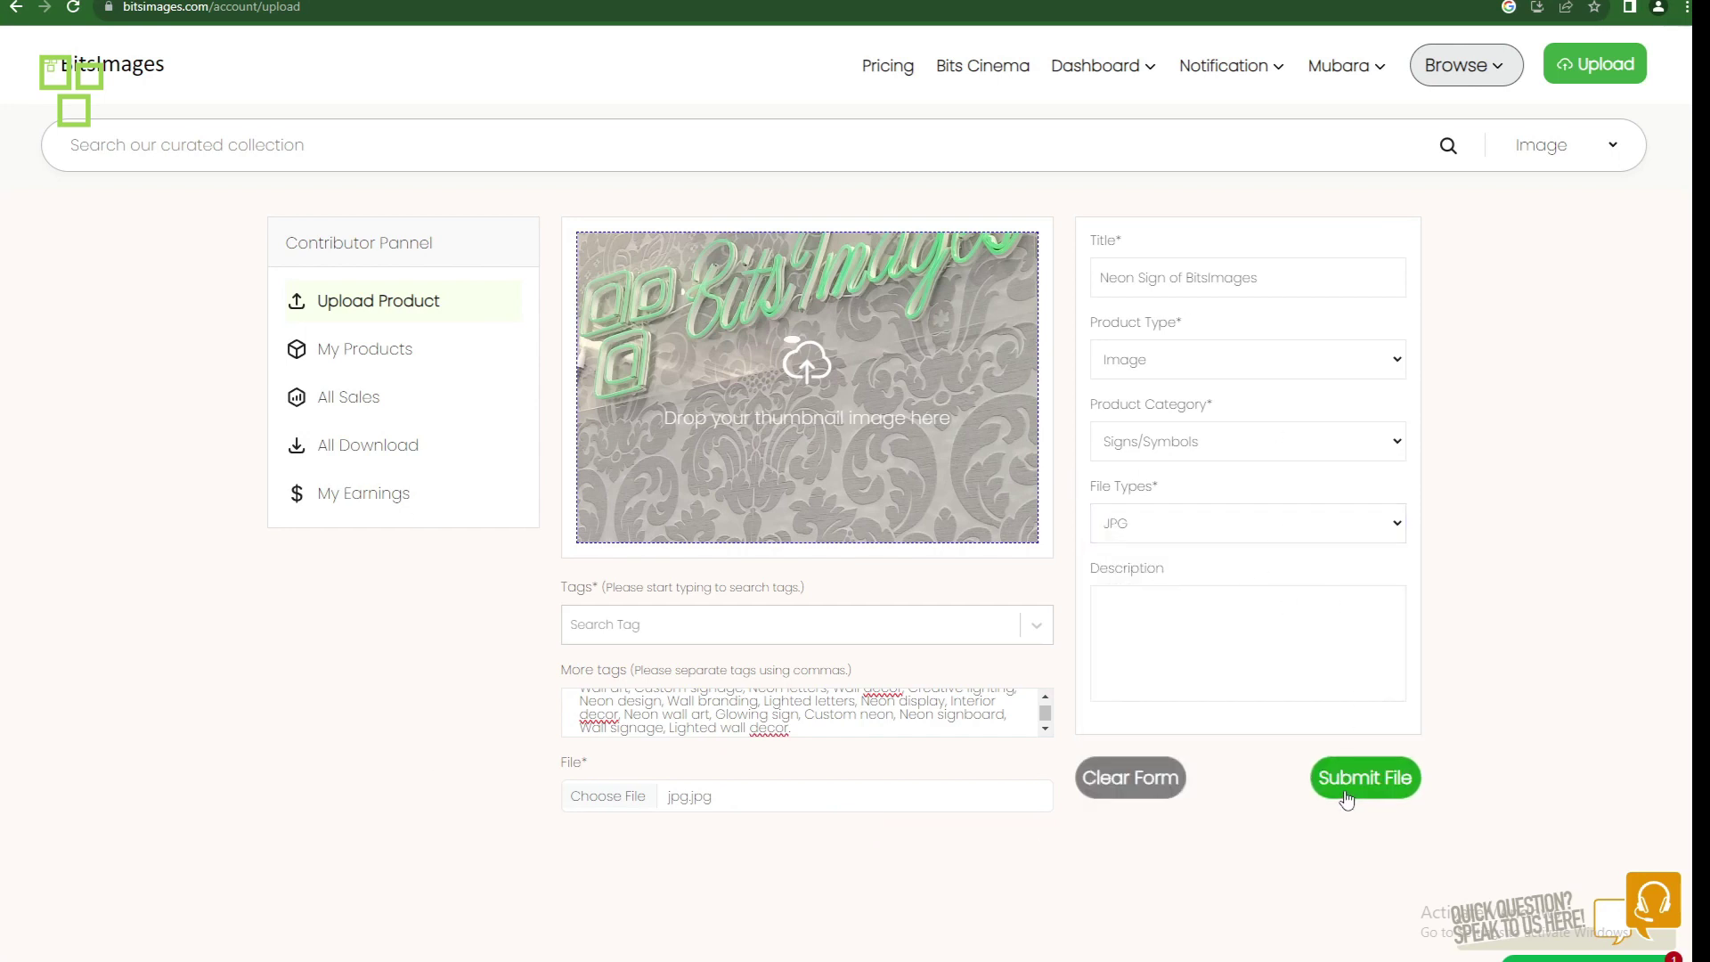
click(1369, 780)
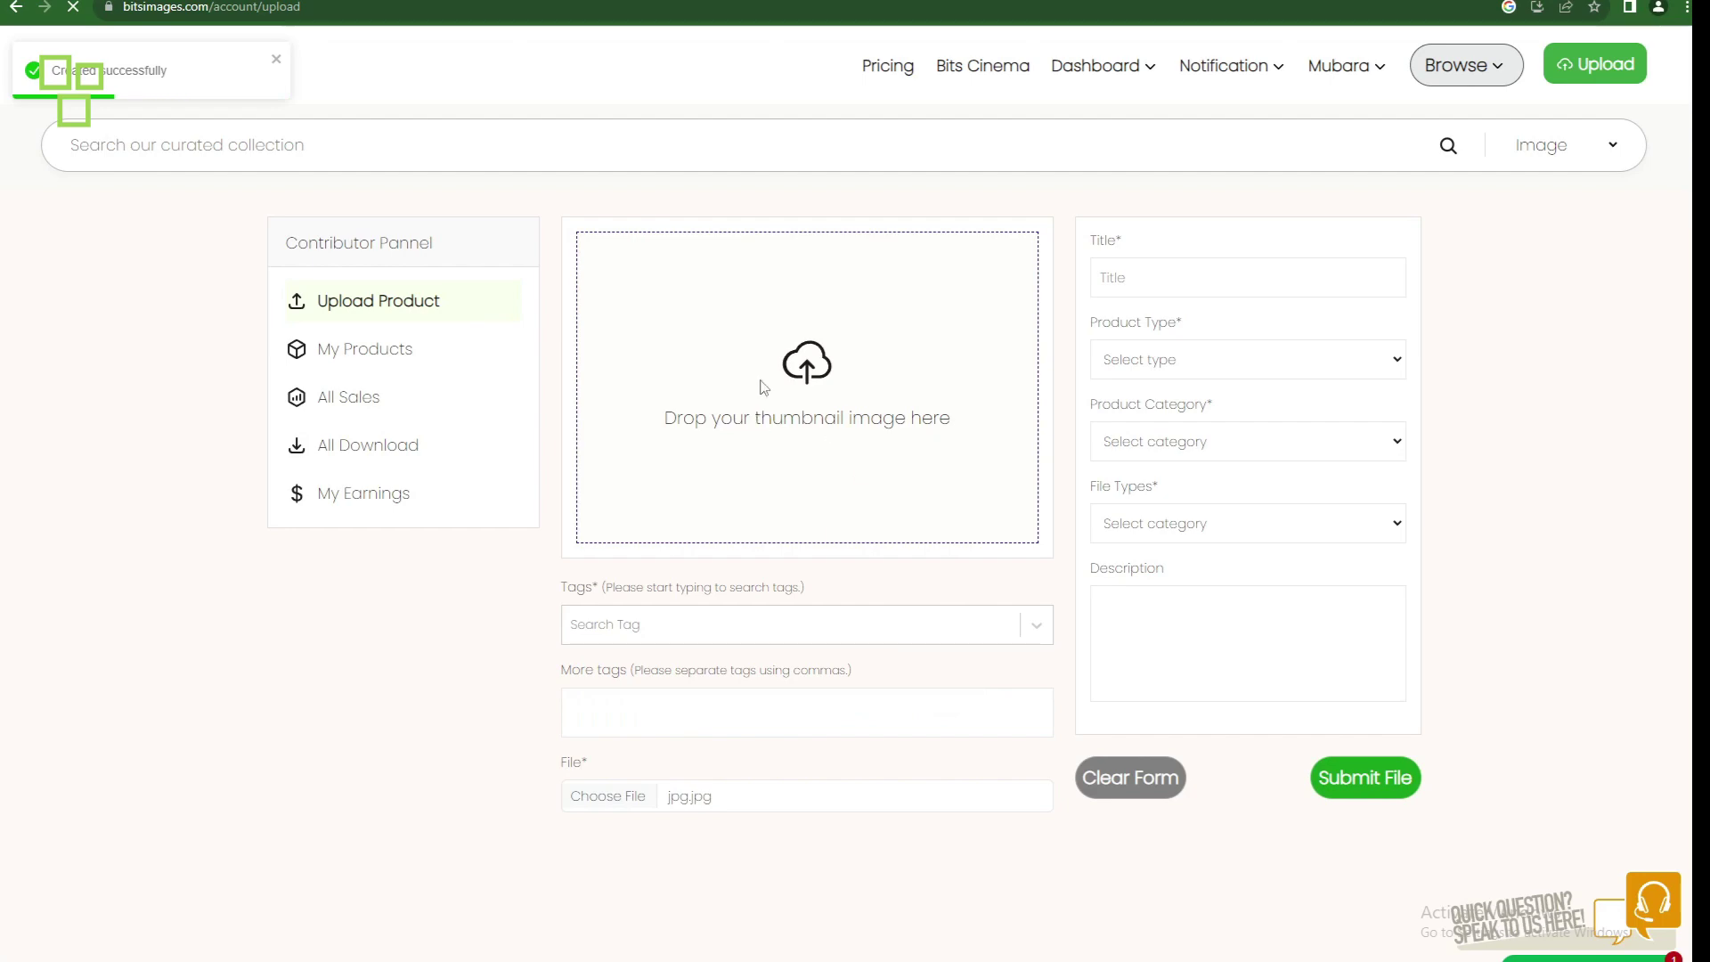
Step: Load the illustration of the girl with a camera from the demo folder as the thumbnail
click(802, 363)
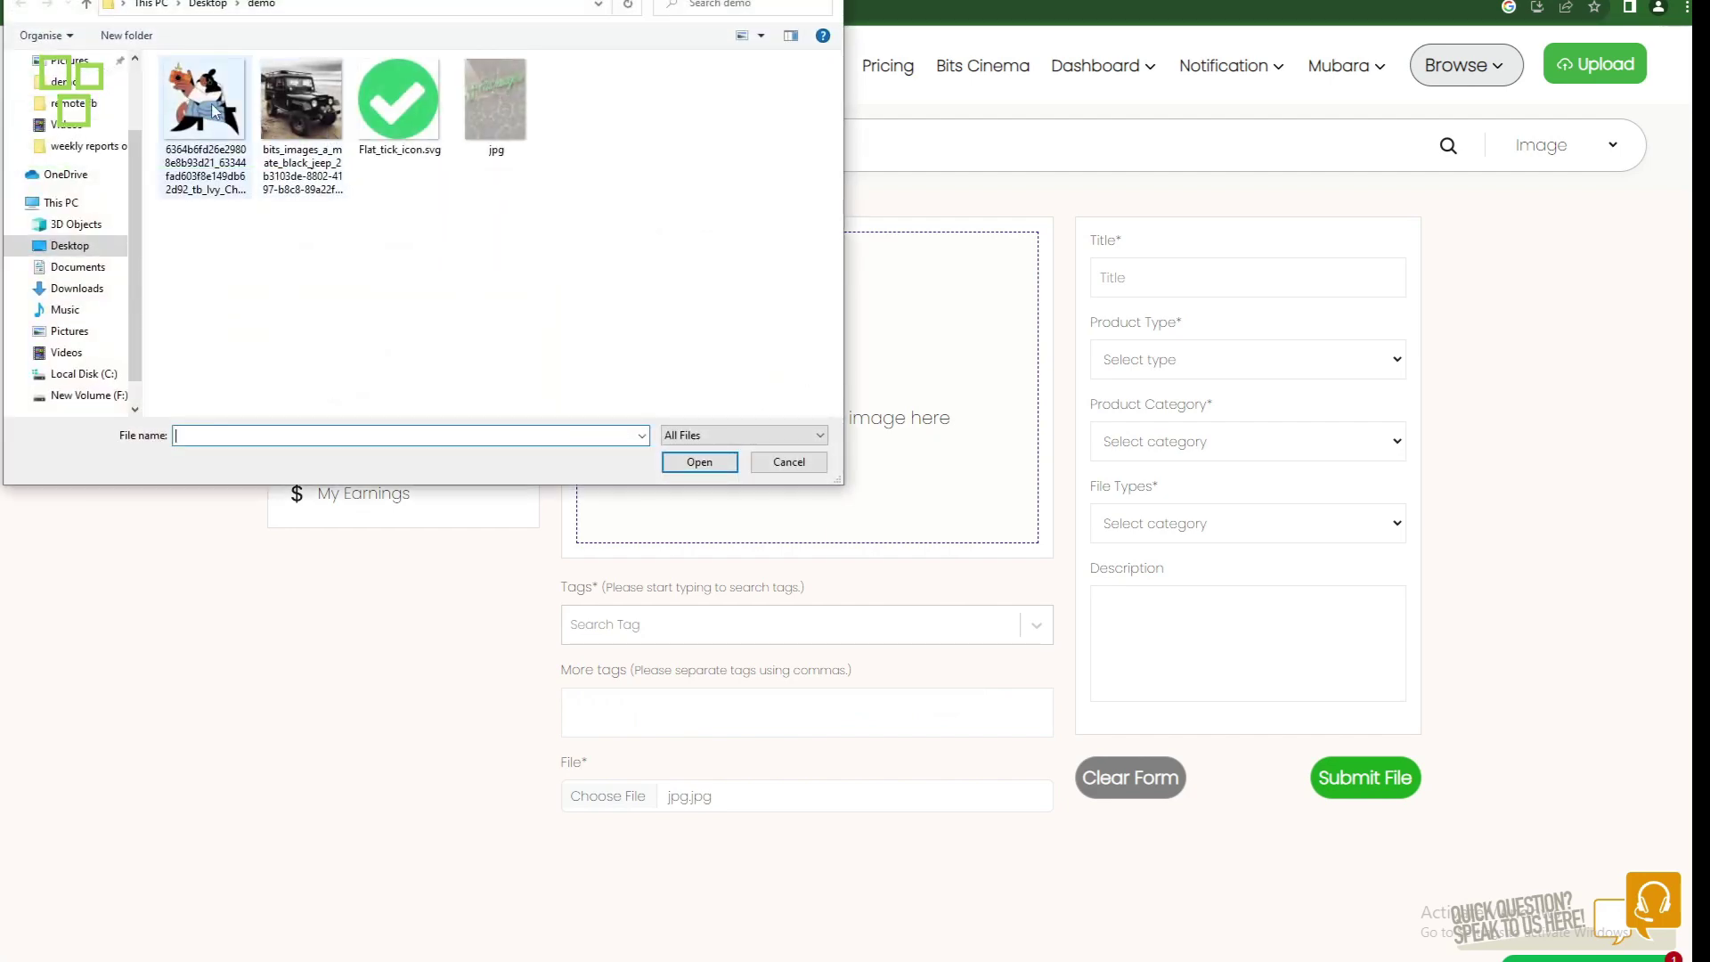
click(214, 110)
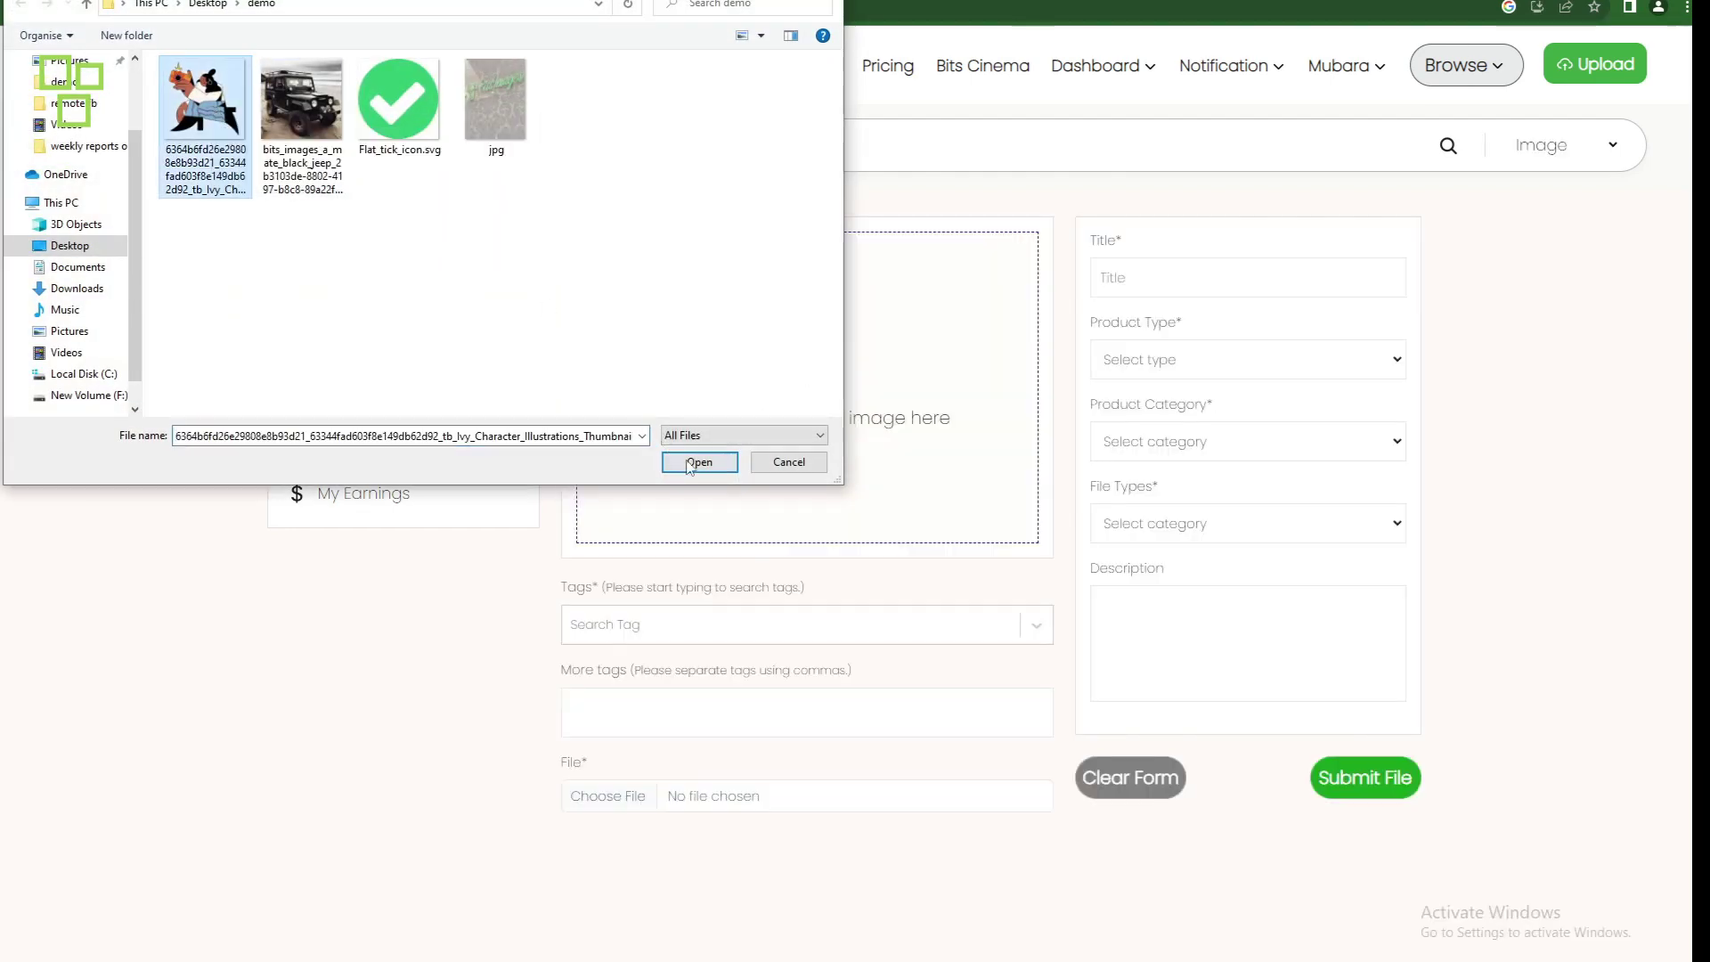
click(699, 462)
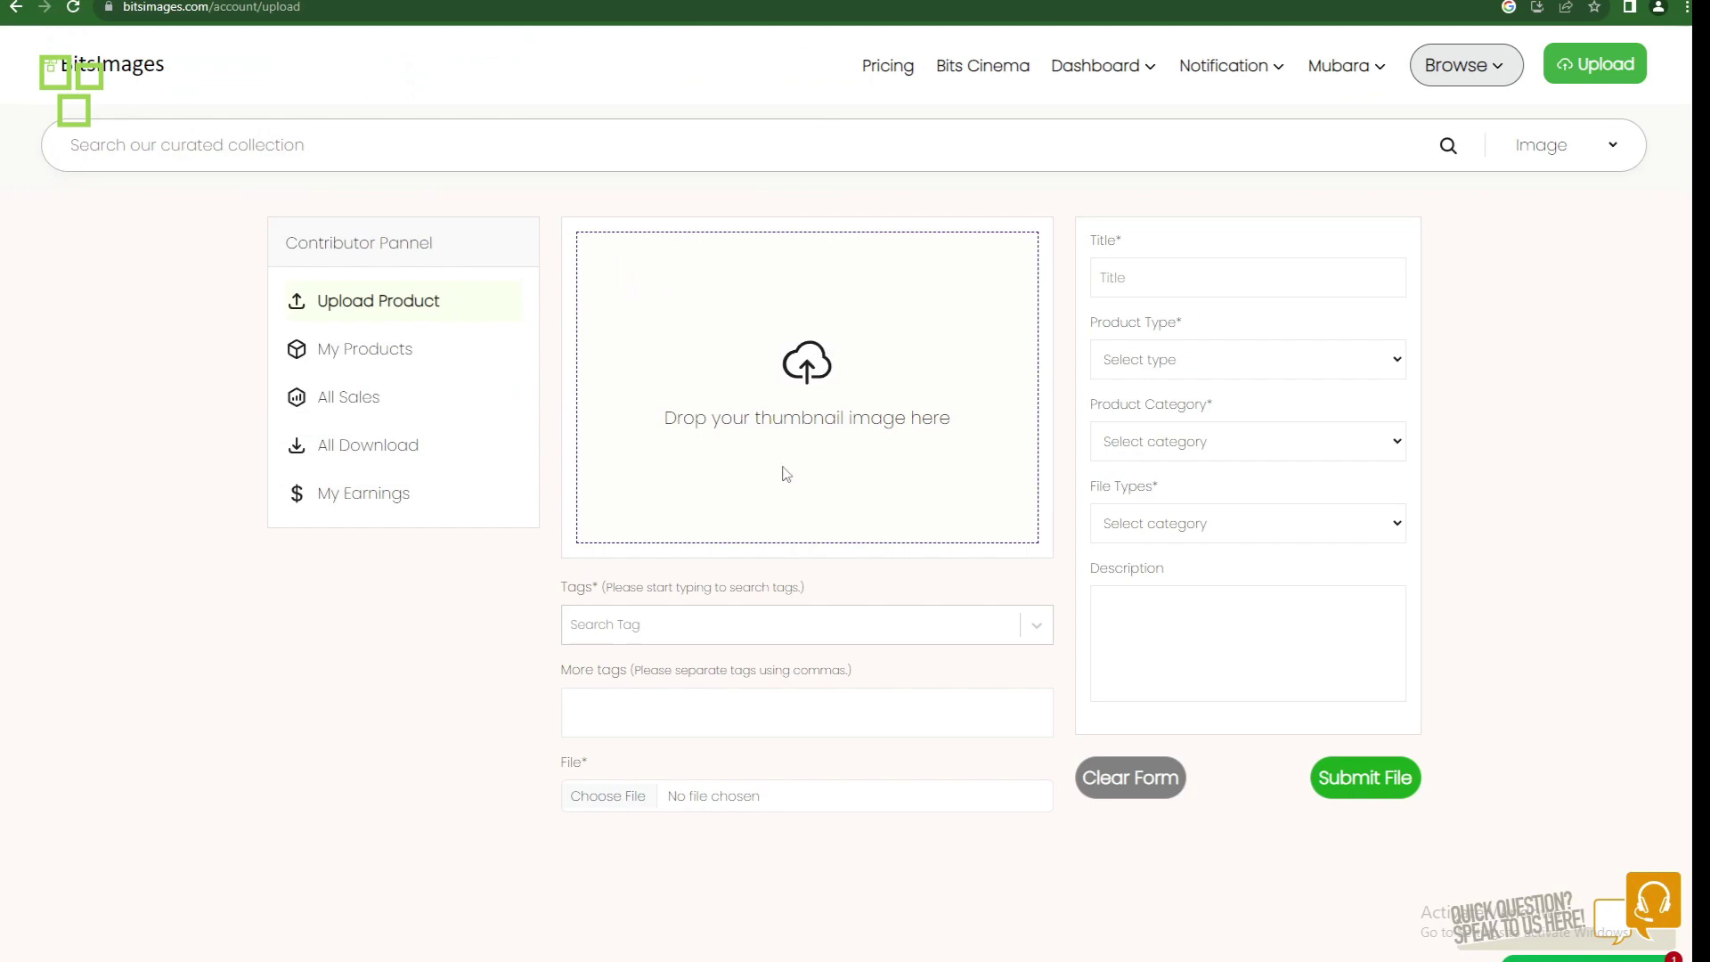
click(789, 421)
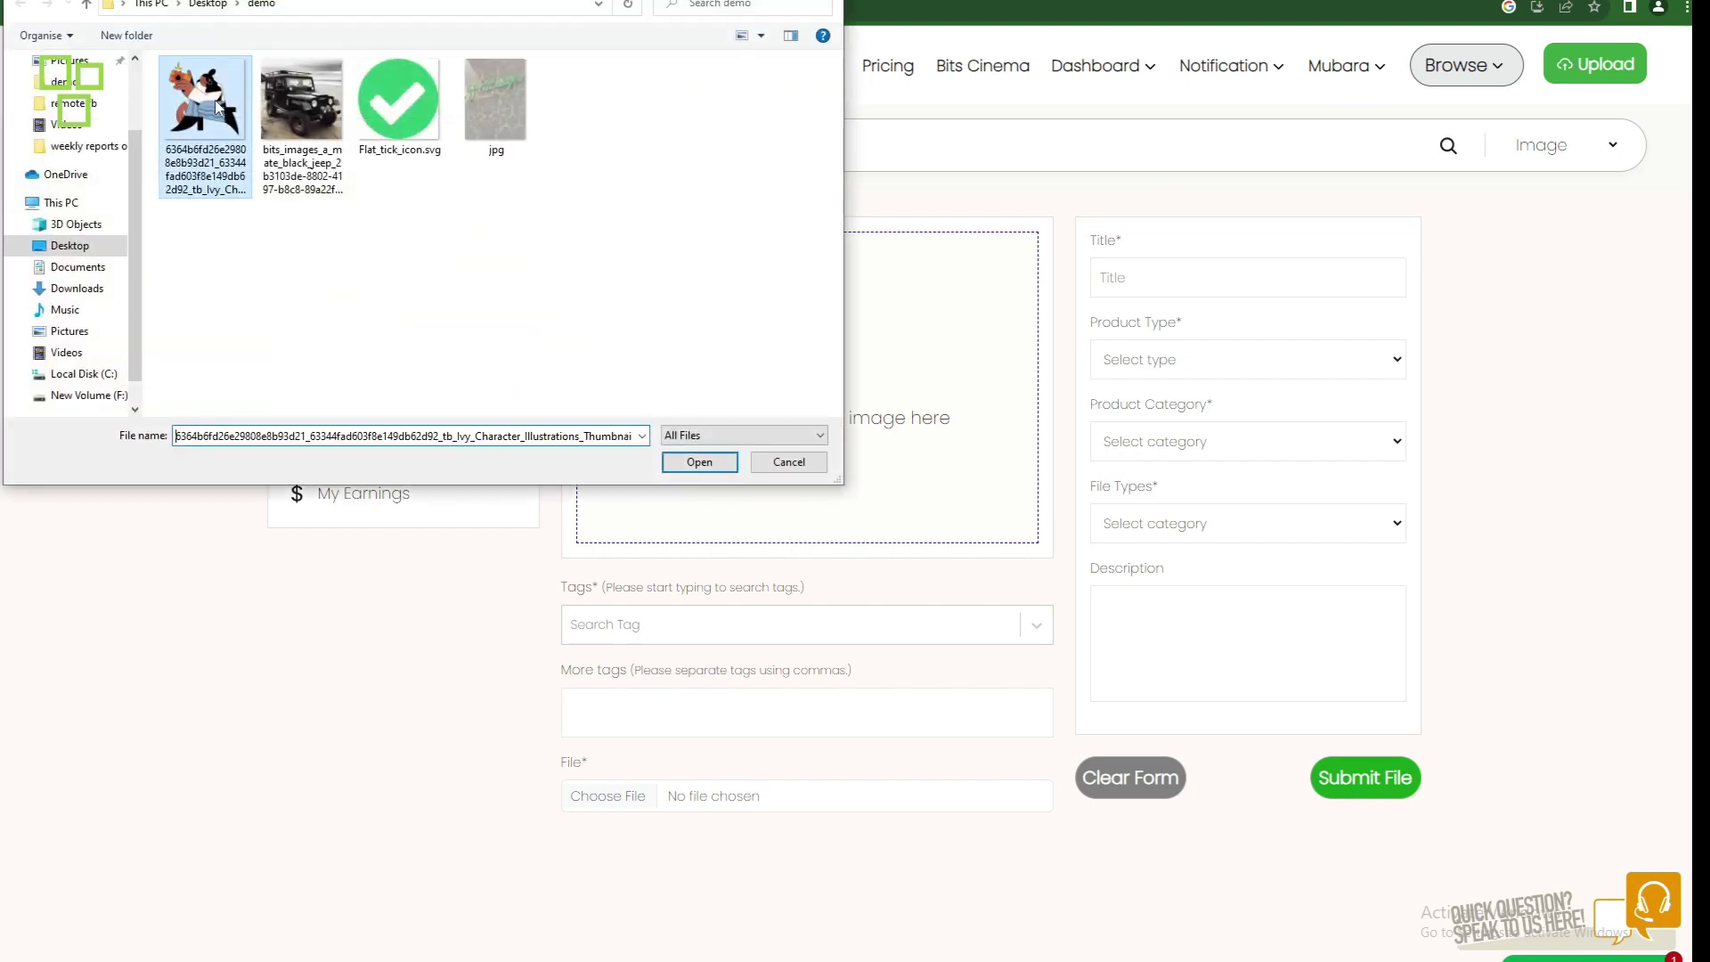
click(688, 469)
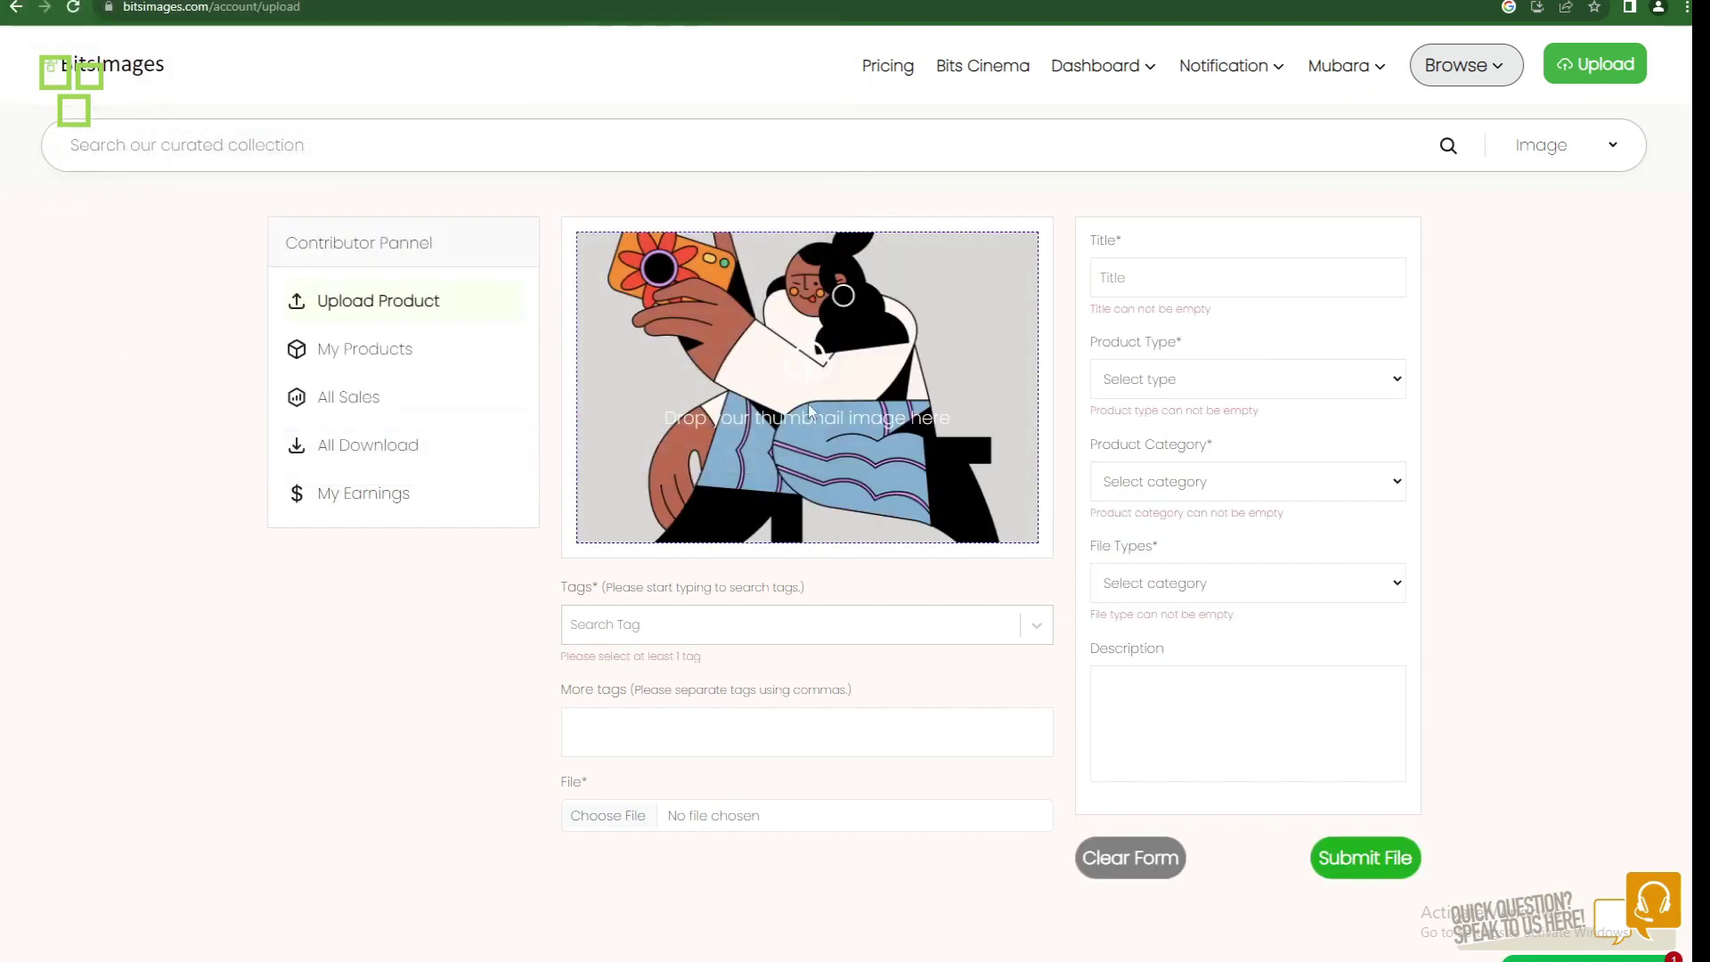
Step: Copy the girl photography tag paragraph from the Word document and paste it into the upload form's More tags
click(611, 727)
key(alt+Tab)
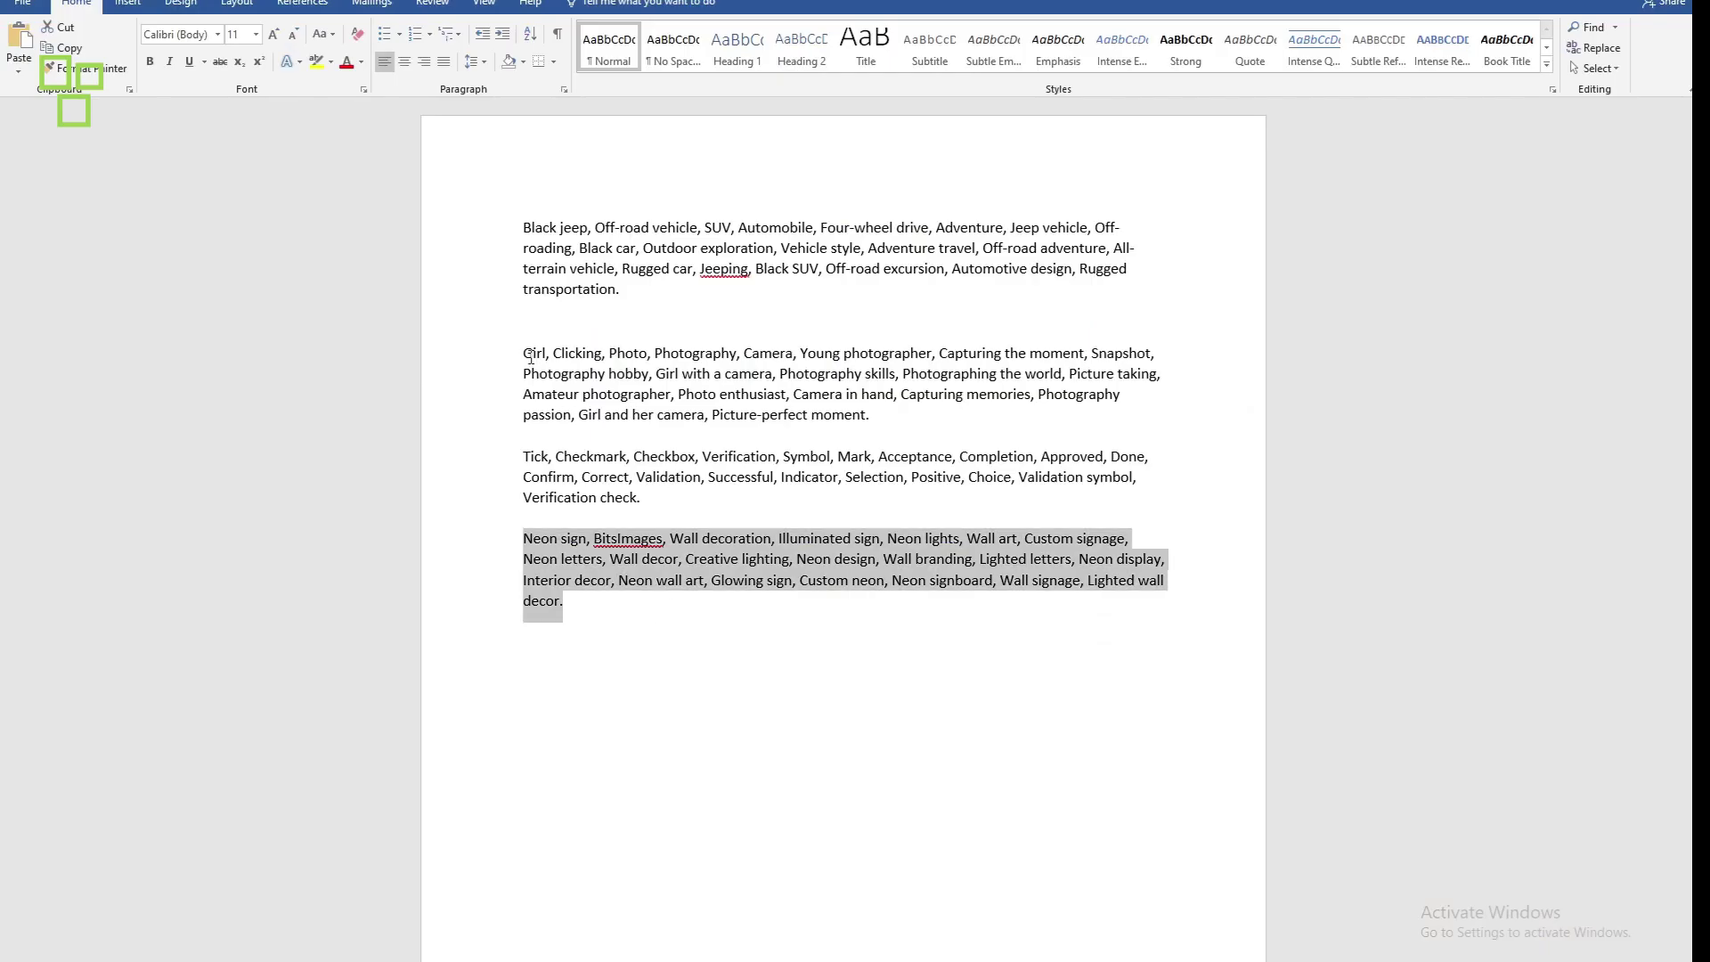
drag(525, 352, 529, 434)
right_click(795, 380)
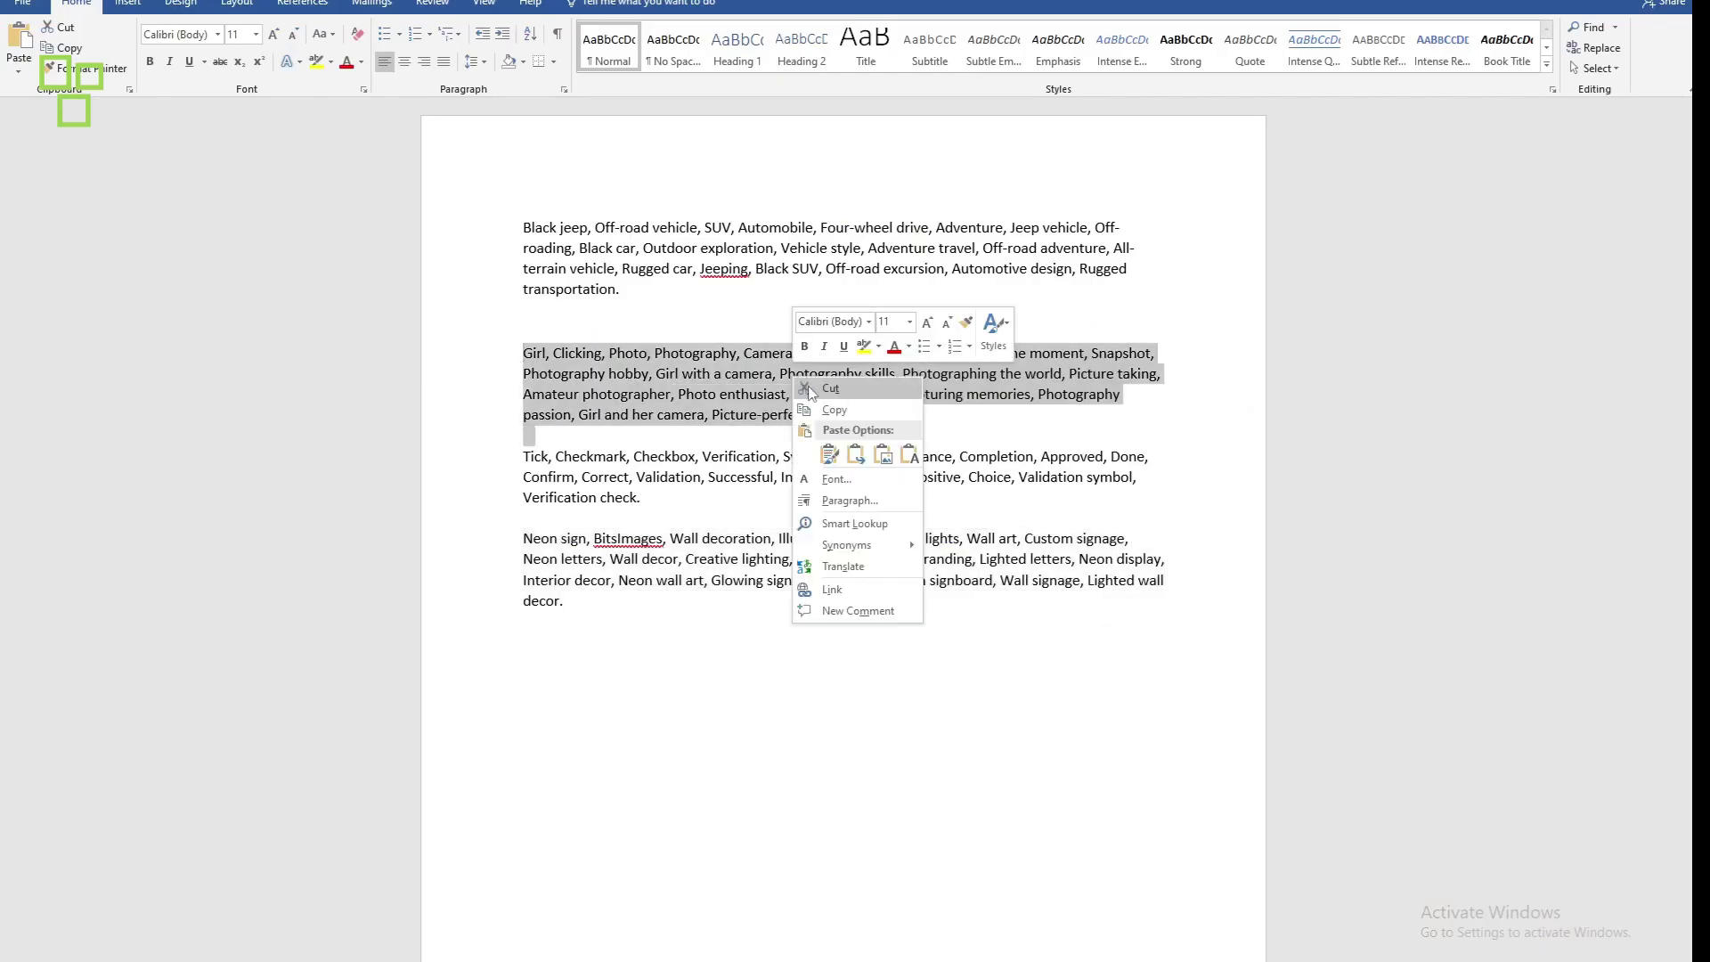
click(810, 392)
key(ctrl+z)
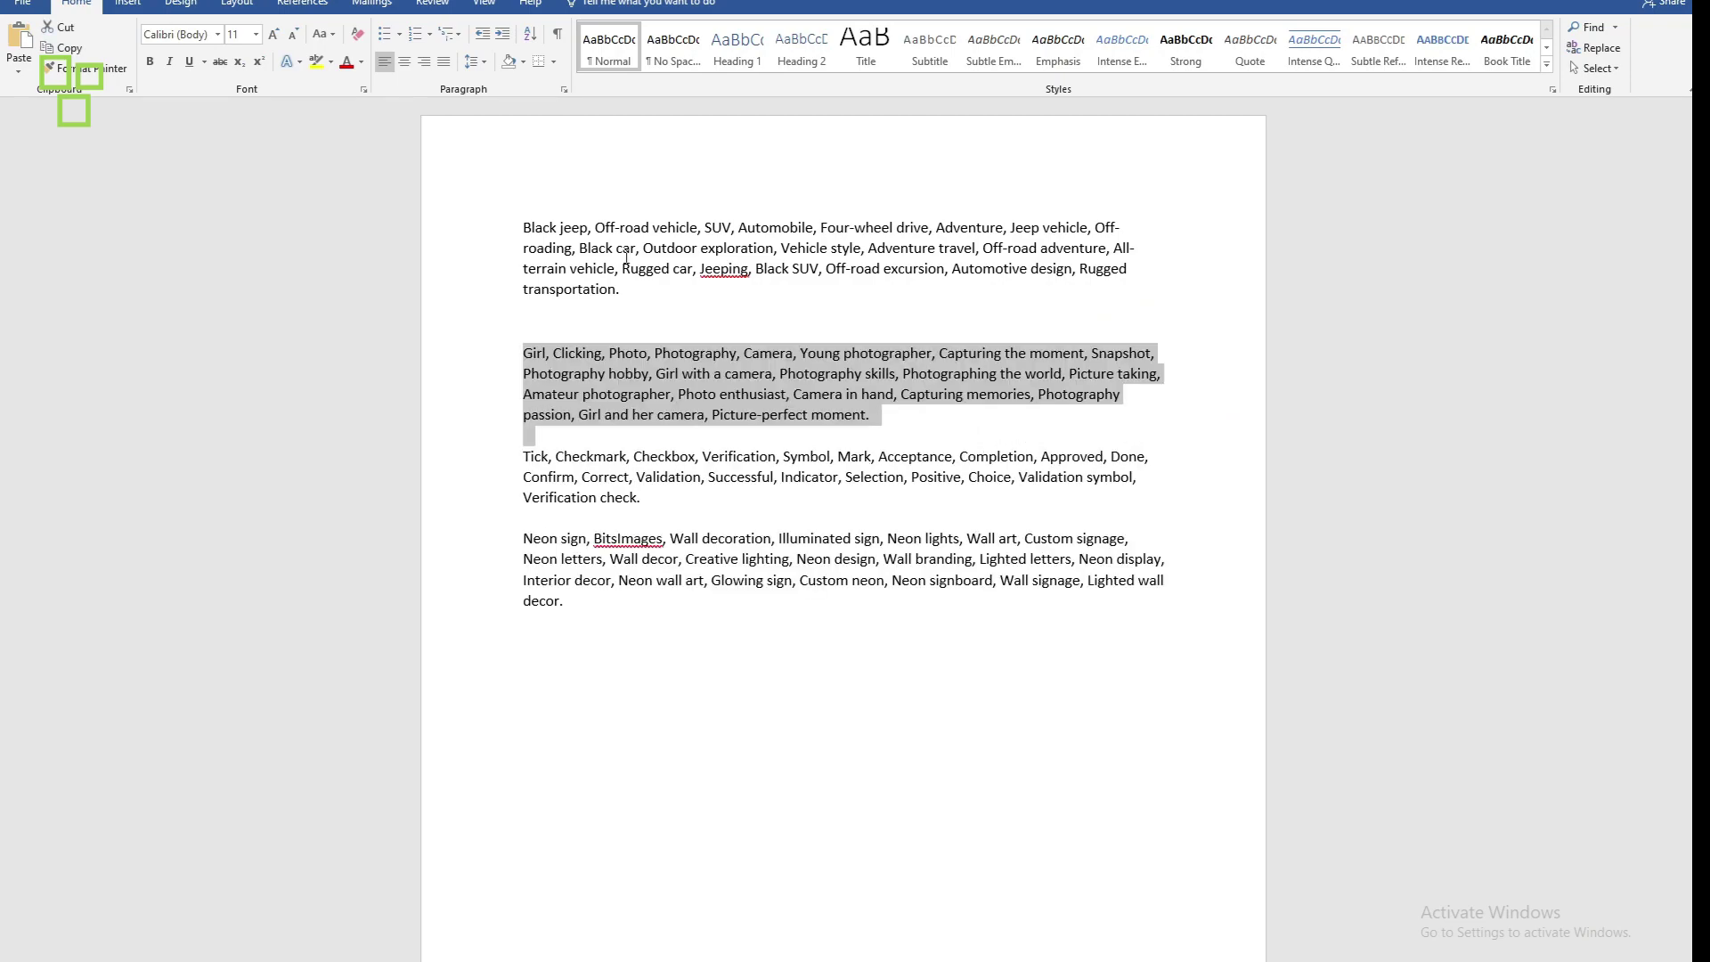
right_click(621, 383)
click(654, 410)
key(alt+Tab)
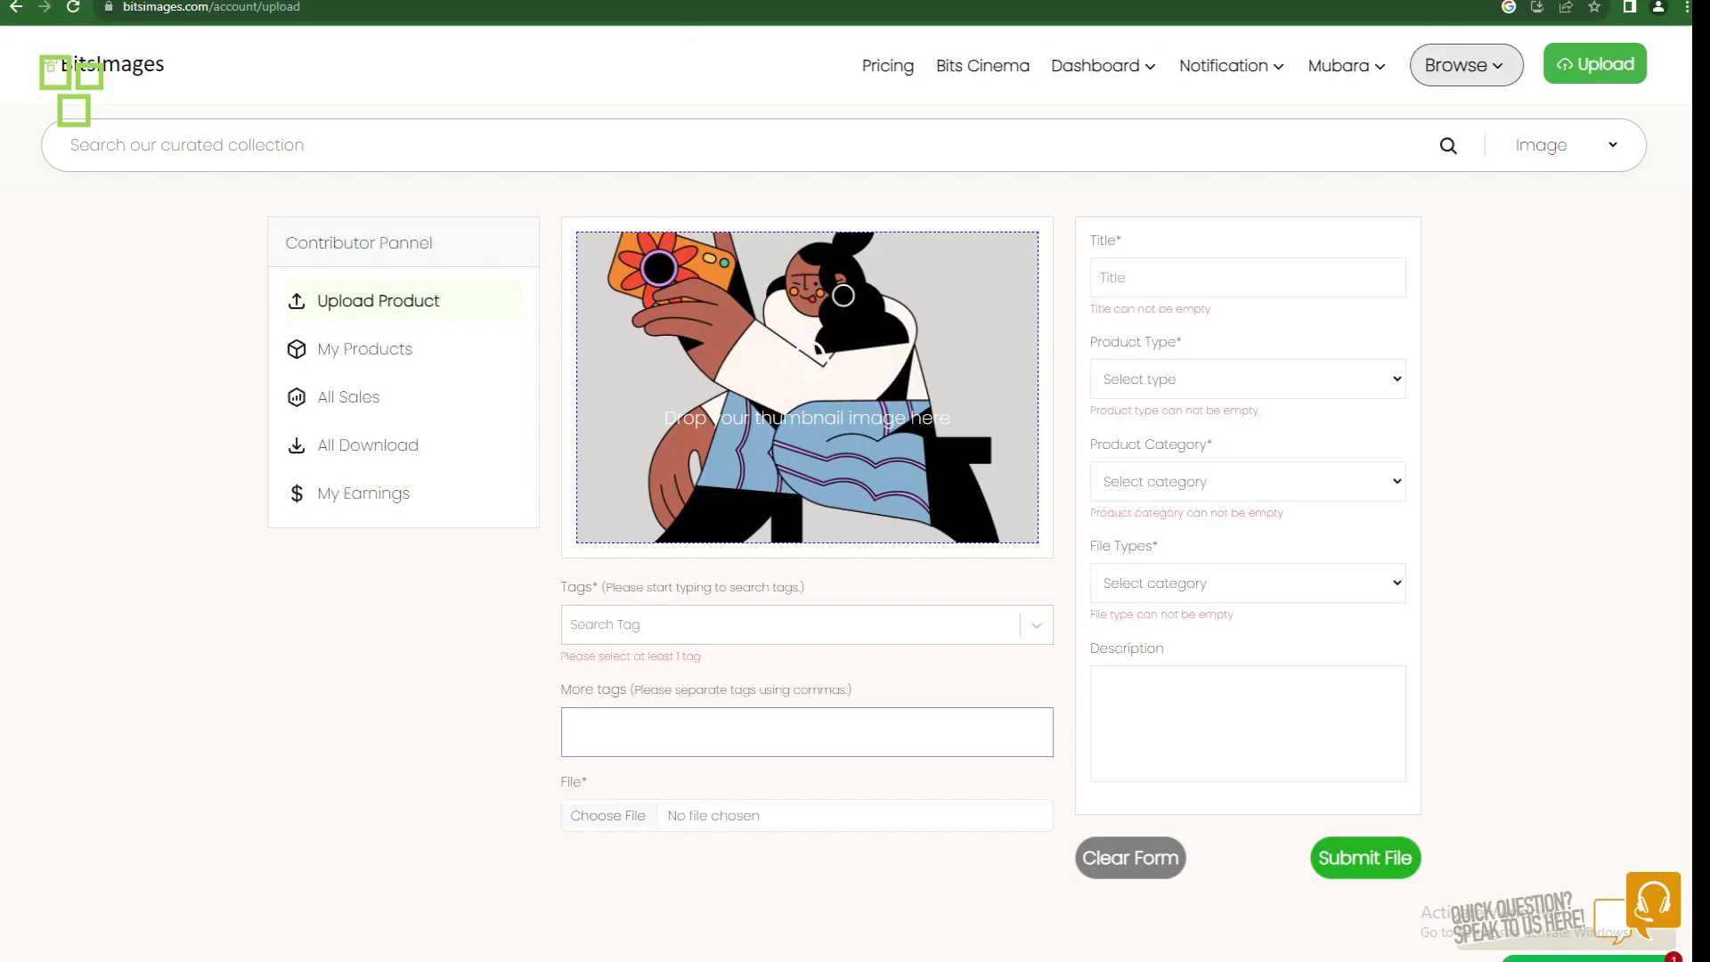
click(631, 710)
key(ctrl+v)
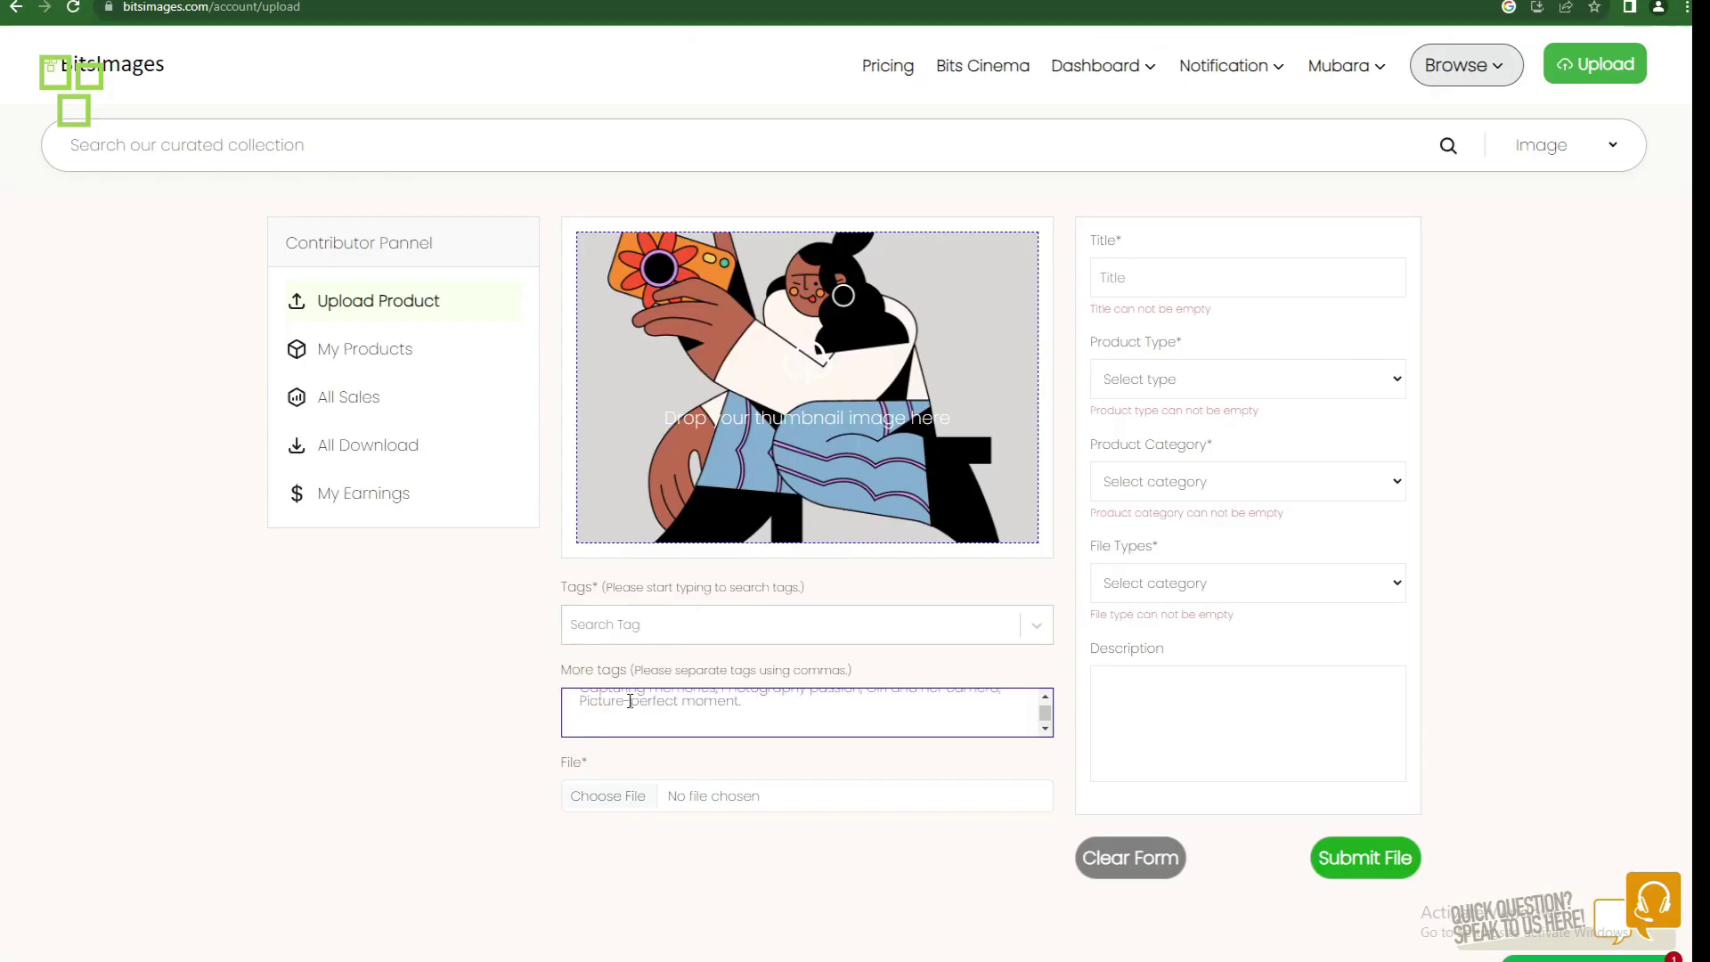
Step: Attach the PNG illustration of the girl with a camera from the demo folder as the product file
scroll(659, 703, up, 3)
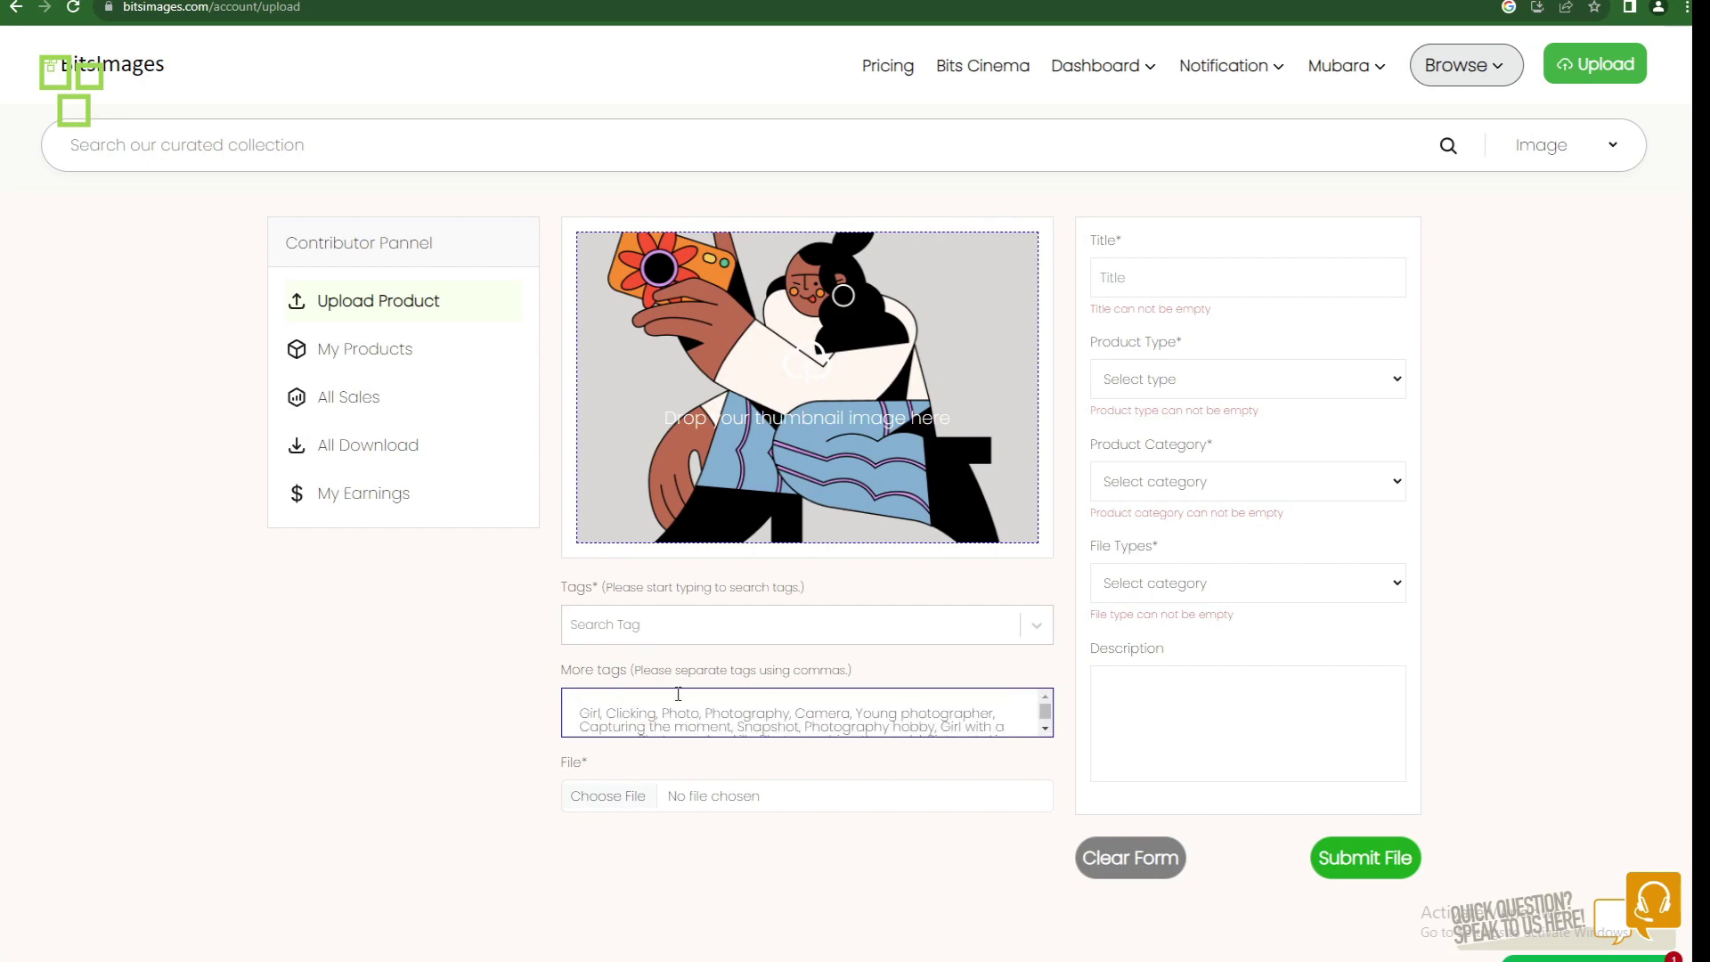
click(641, 801)
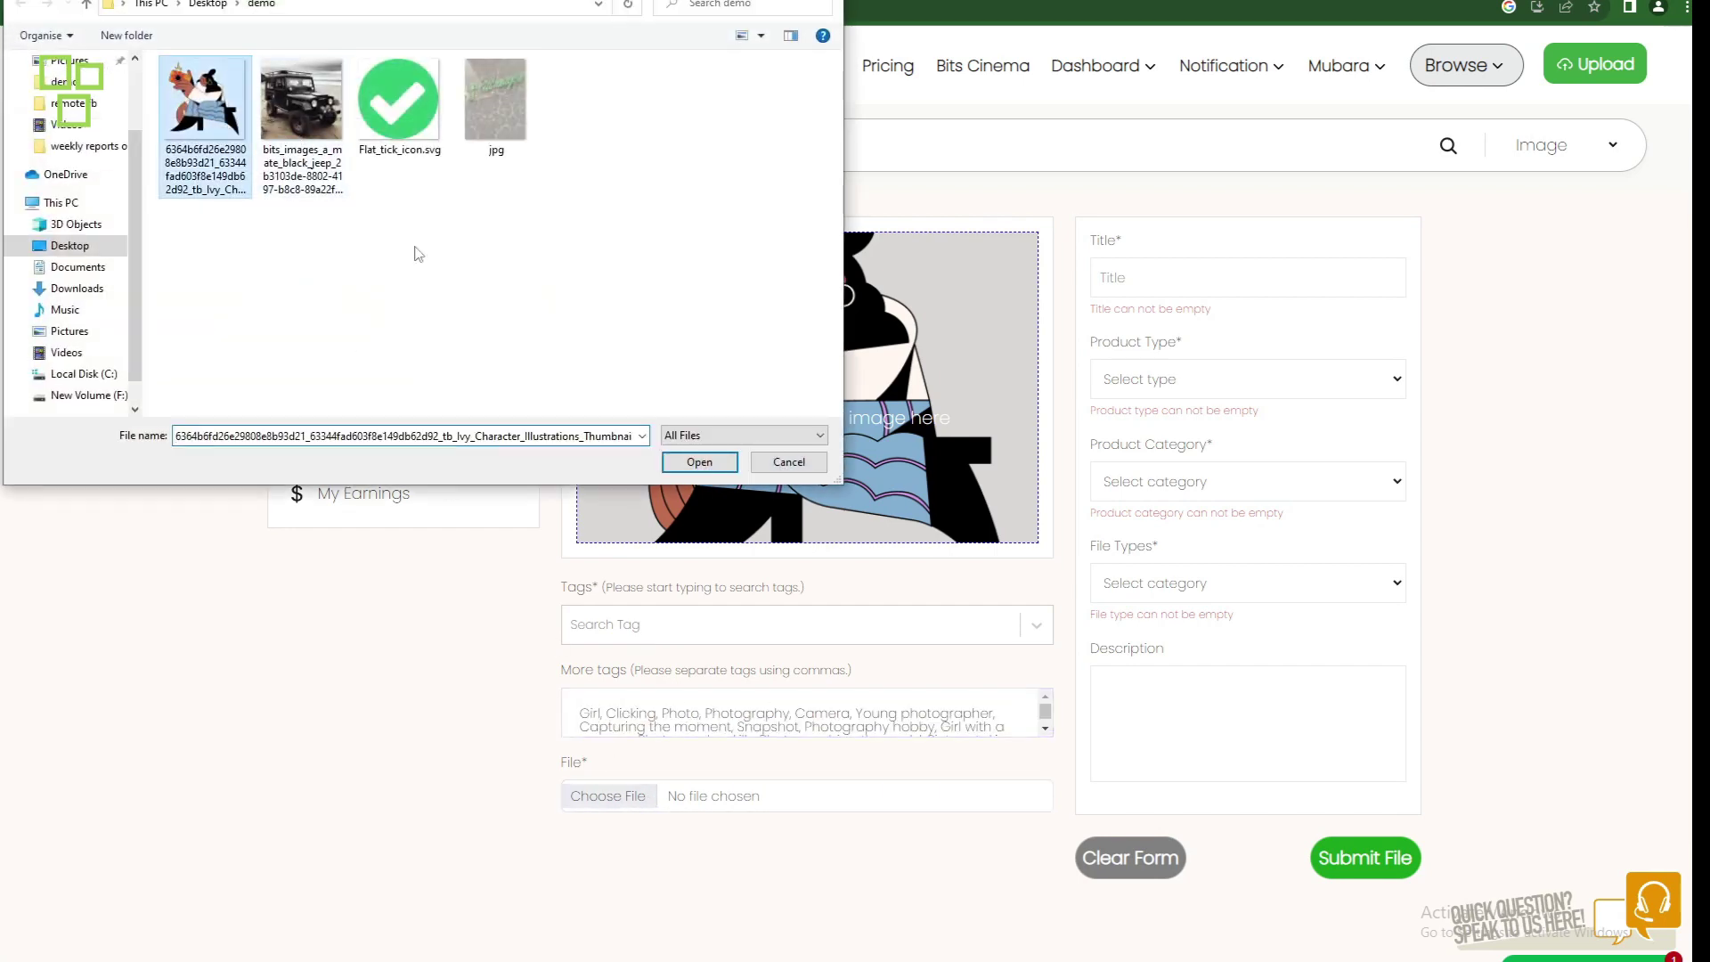
click(687, 464)
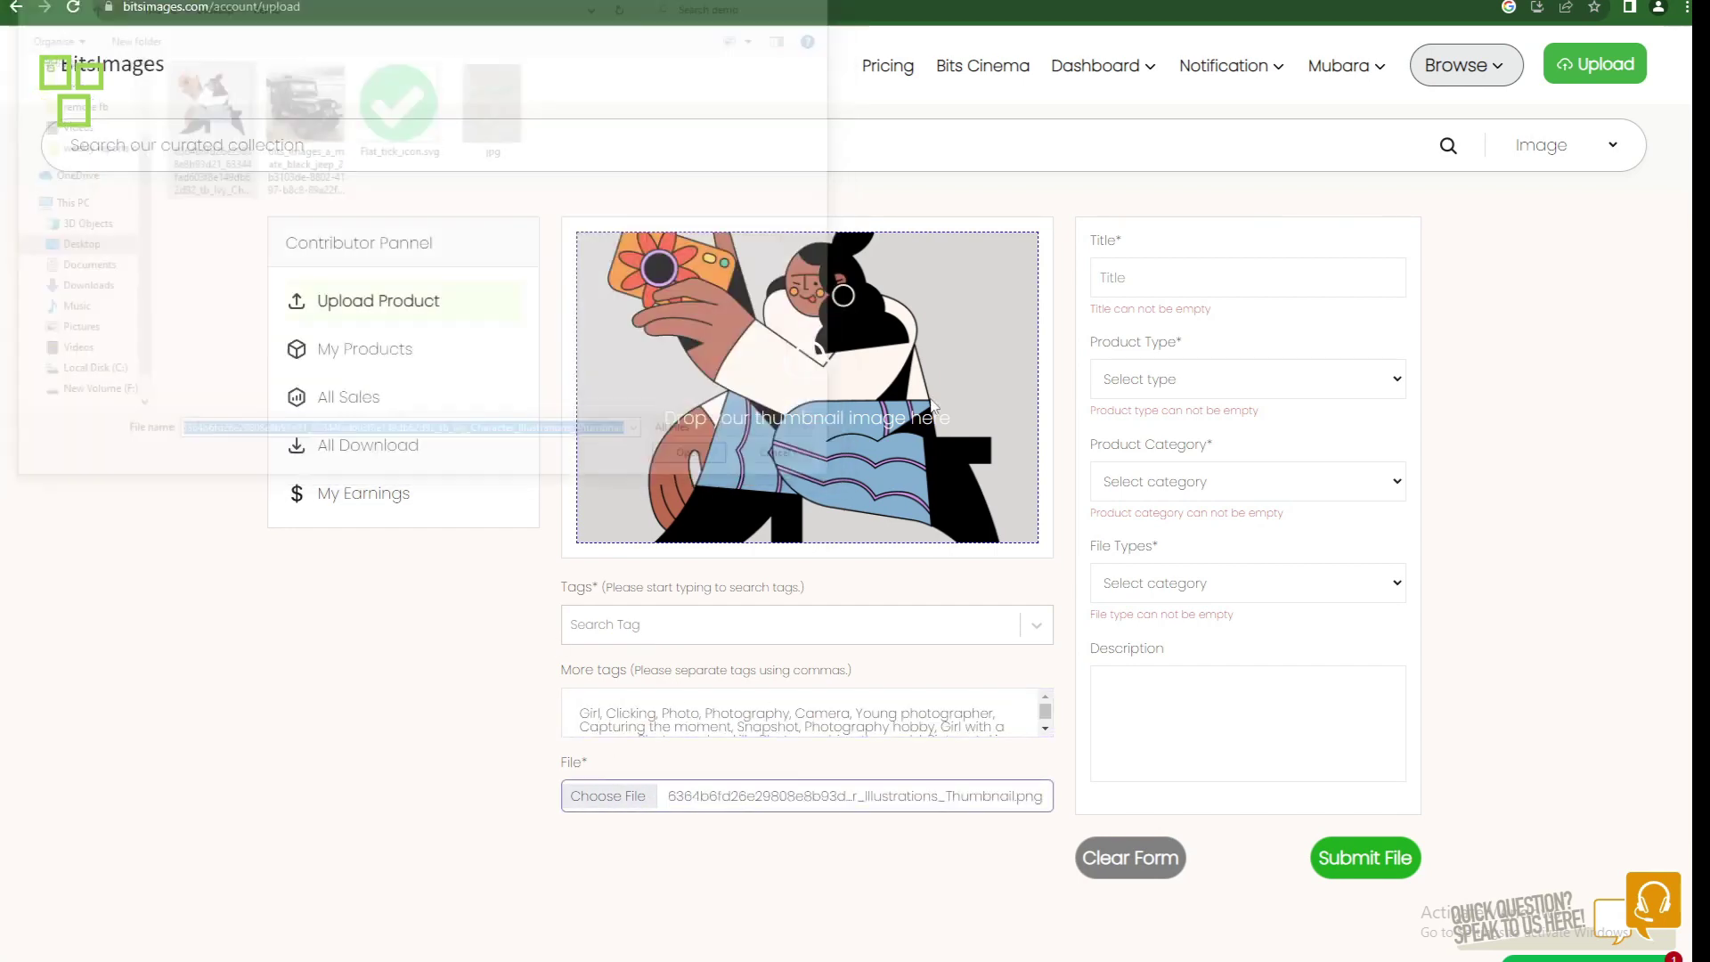
Step: Title the product "A Girl Clicking Picture with Camera"
click(1189, 277)
text(A Girl)
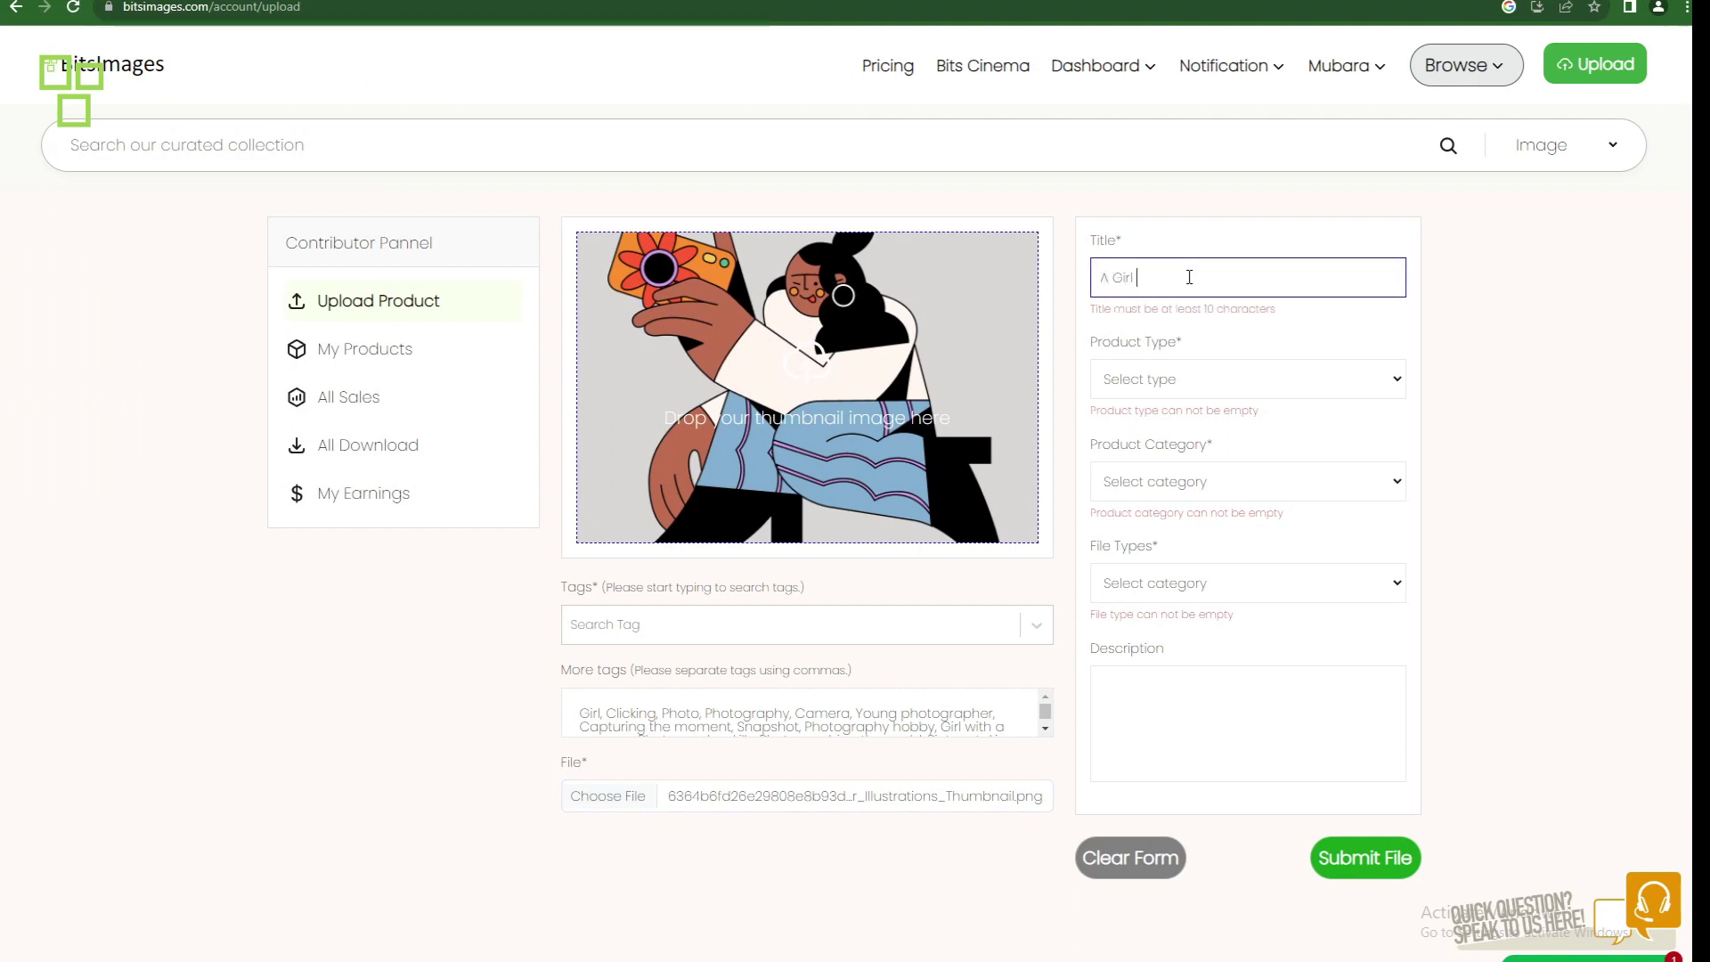
text( Clicking Pic)
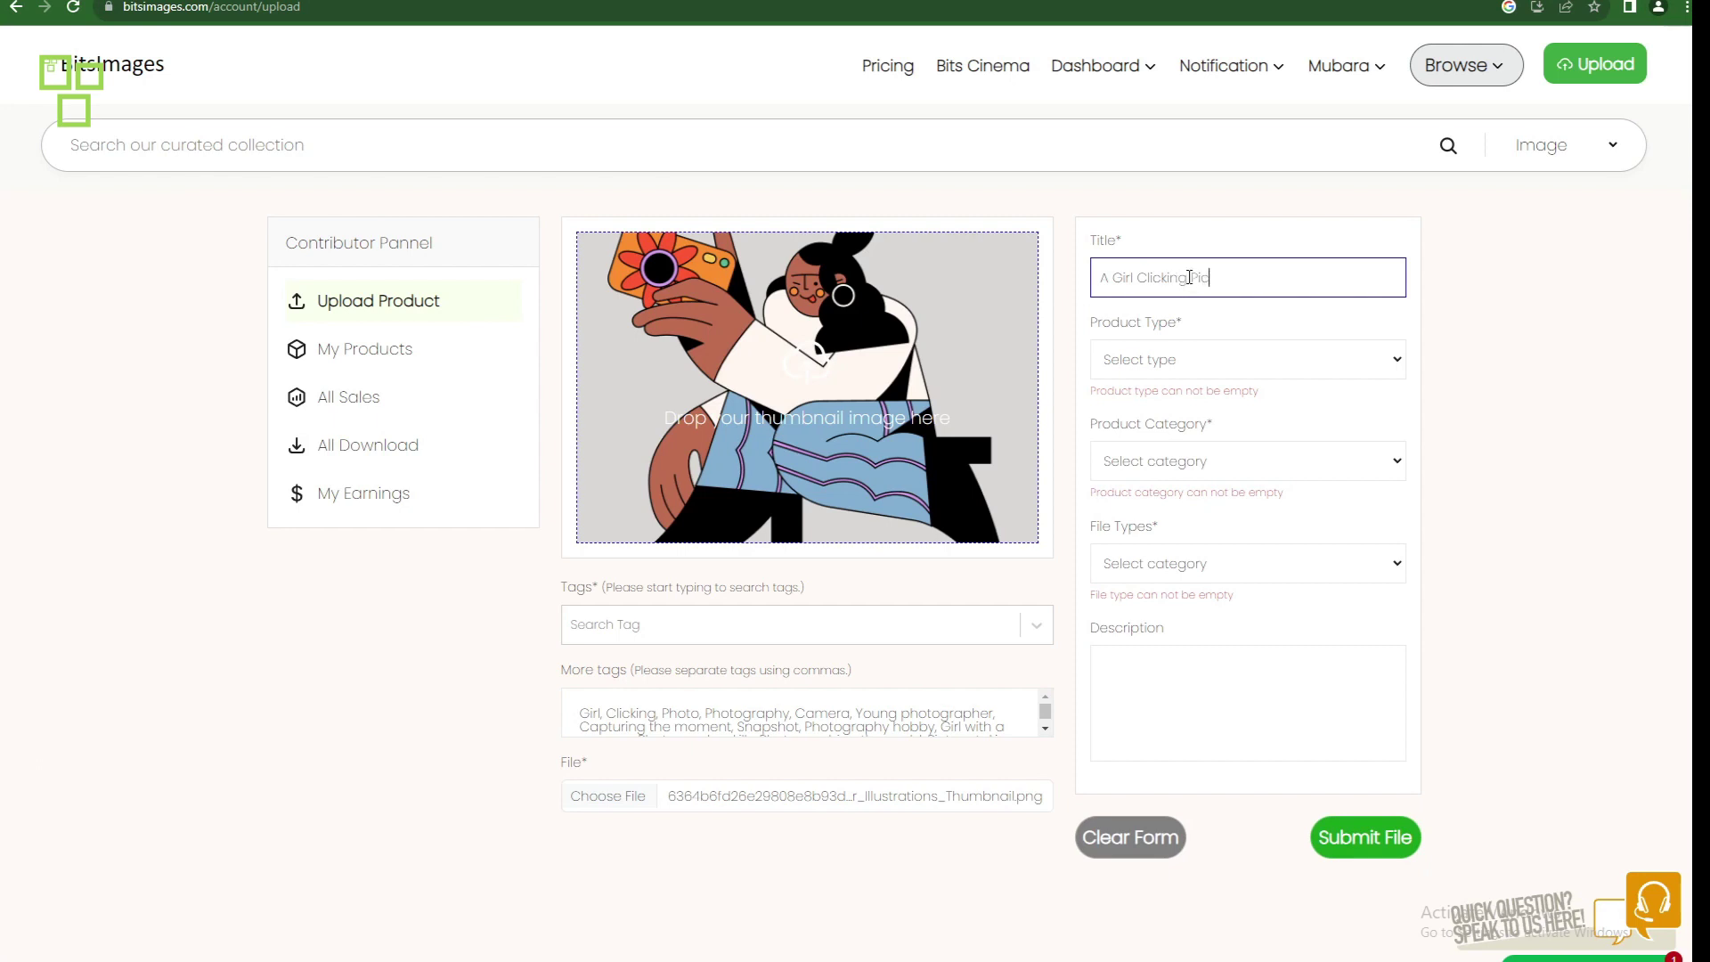
text(ture with Camera)
Step: Set the product type to Illustration, the category to Illustration/Clip-art and the file type to PNG
click(1181, 364)
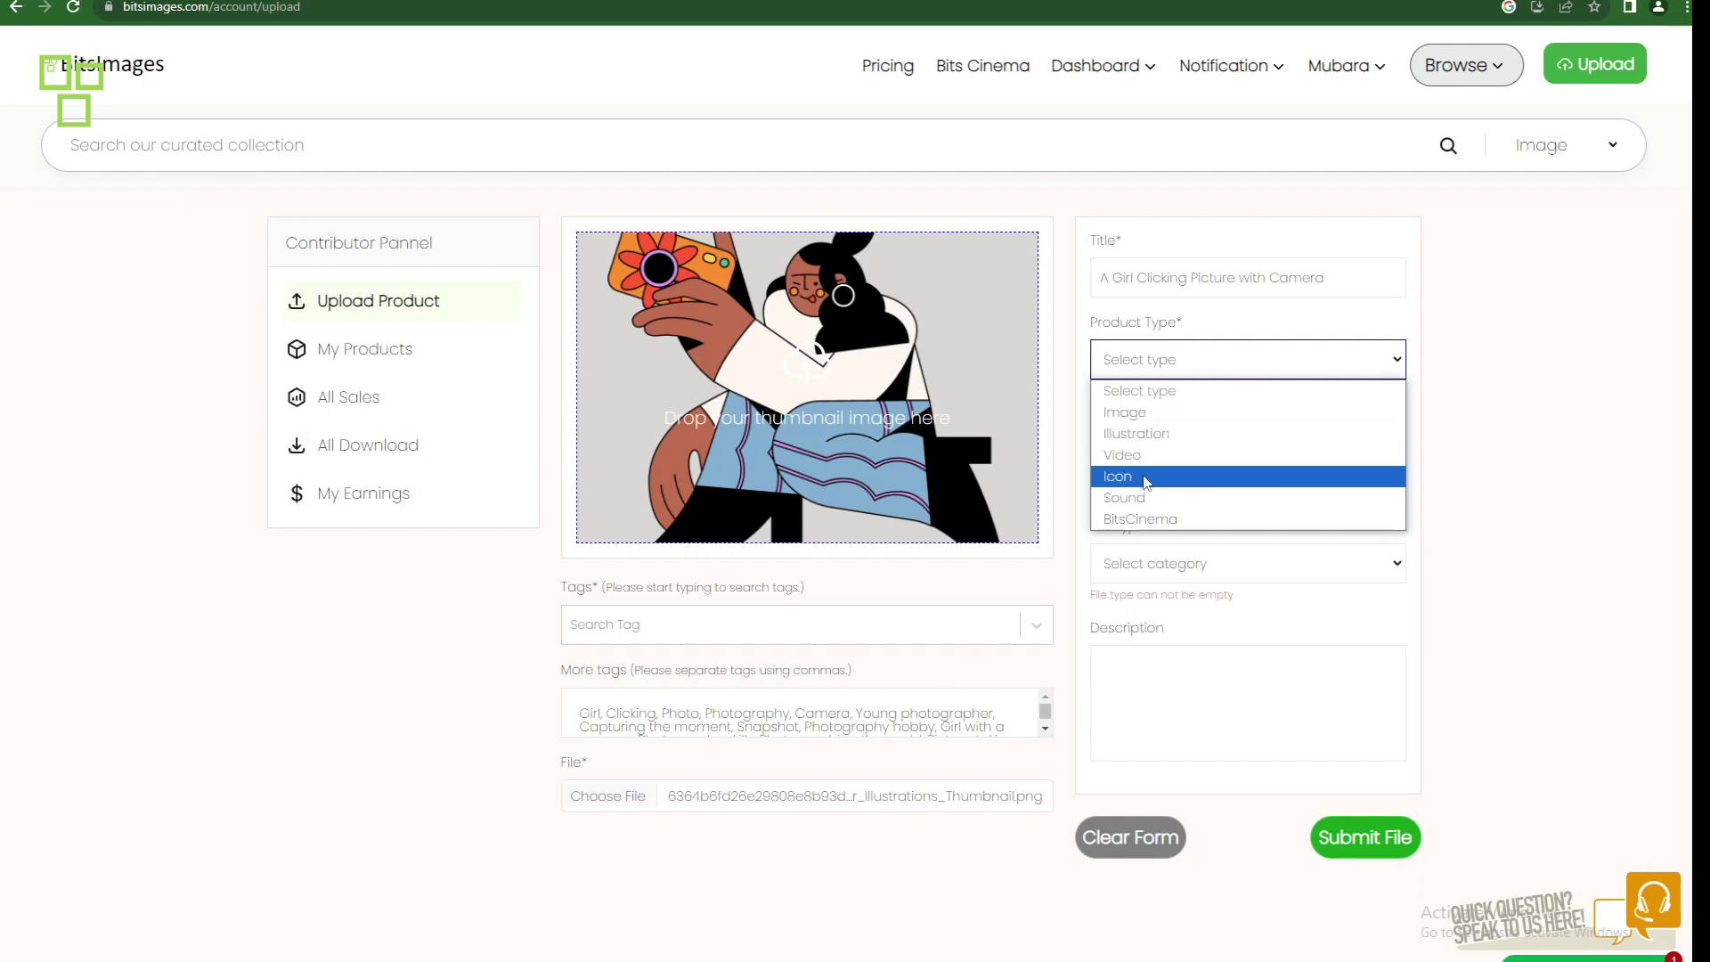
click(1137, 434)
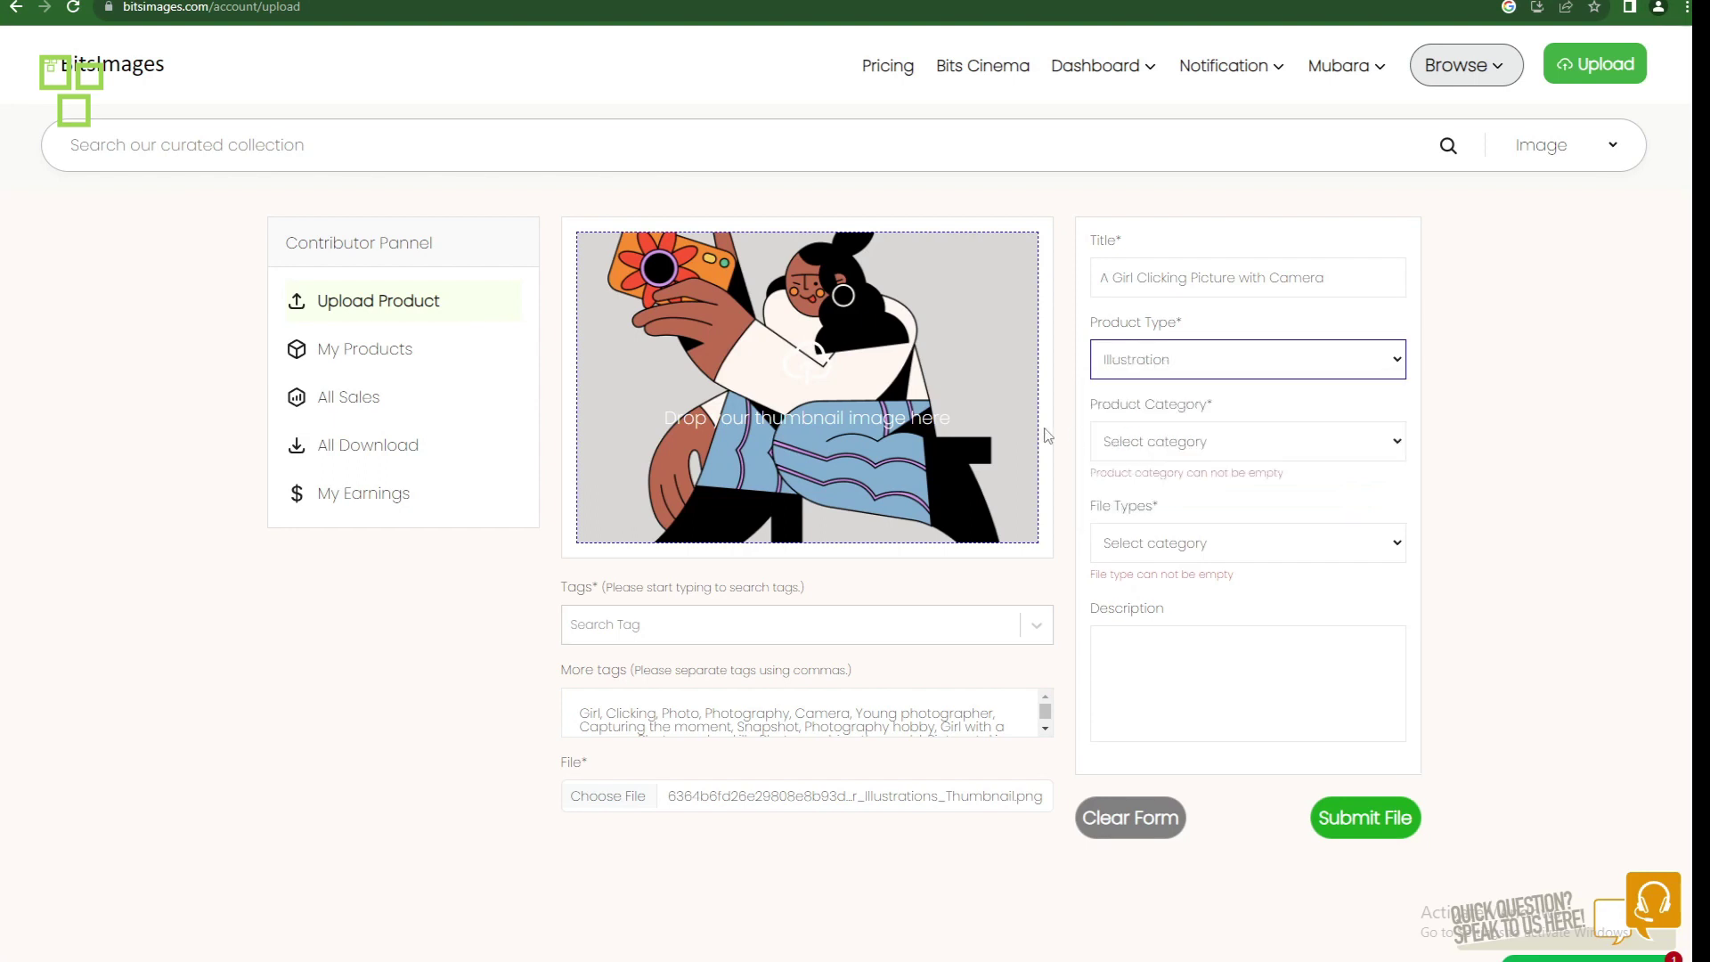
click(1160, 450)
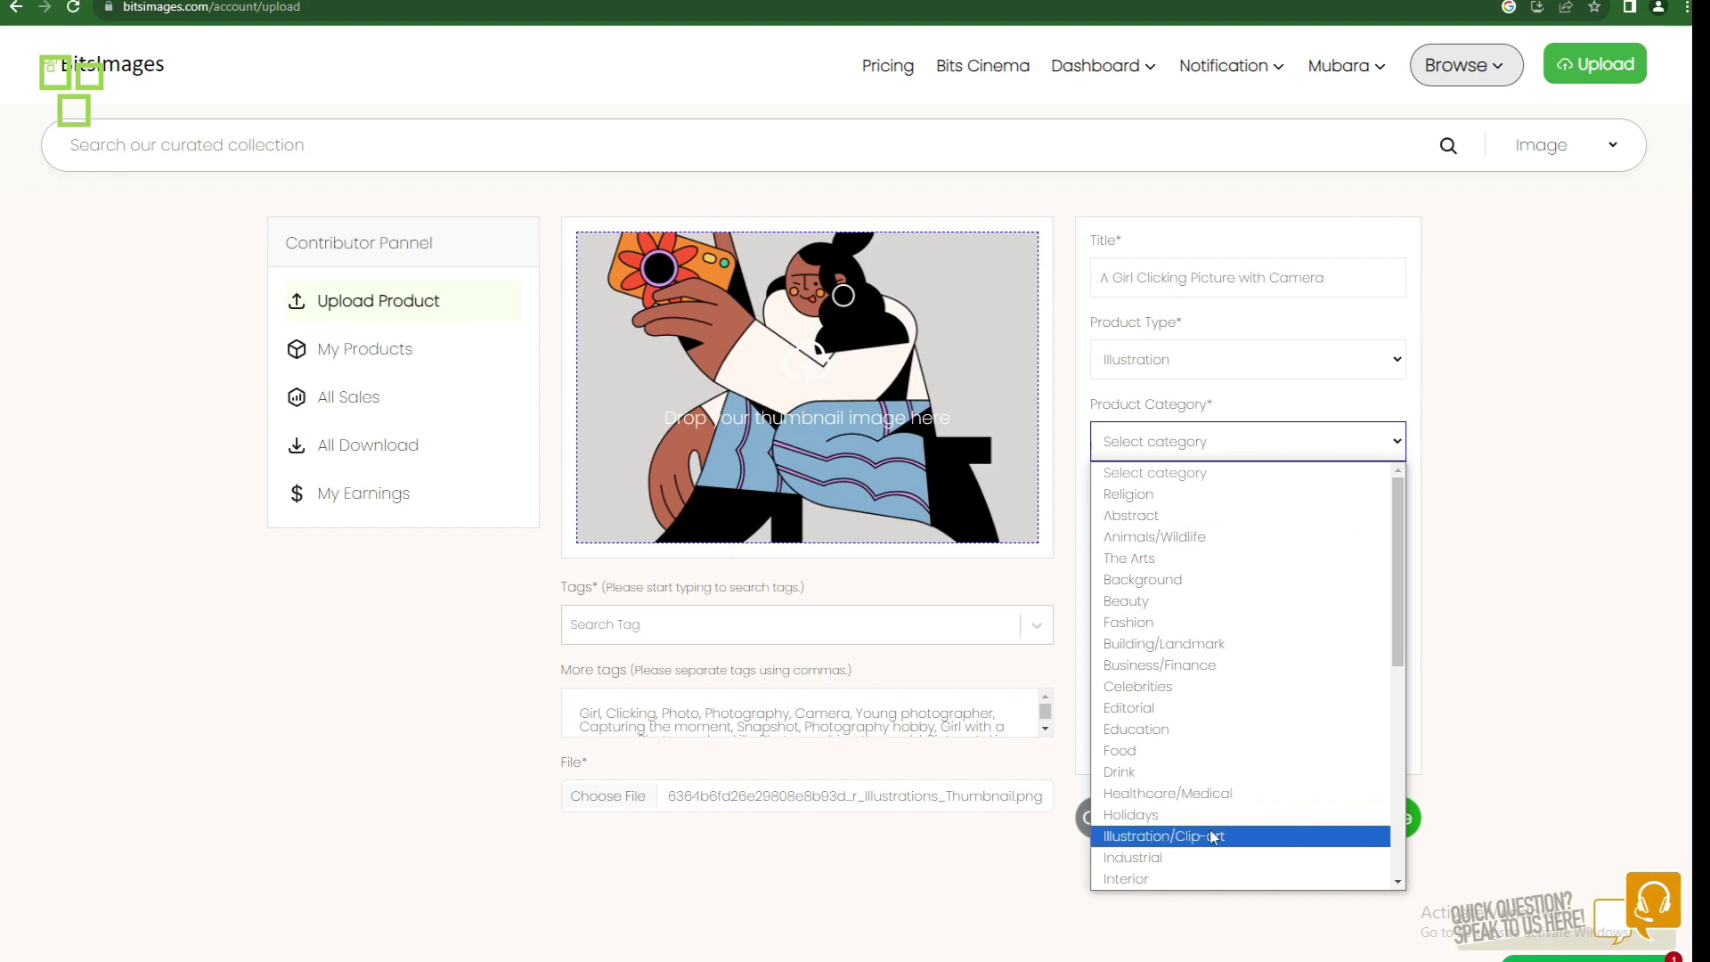
click(1153, 835)
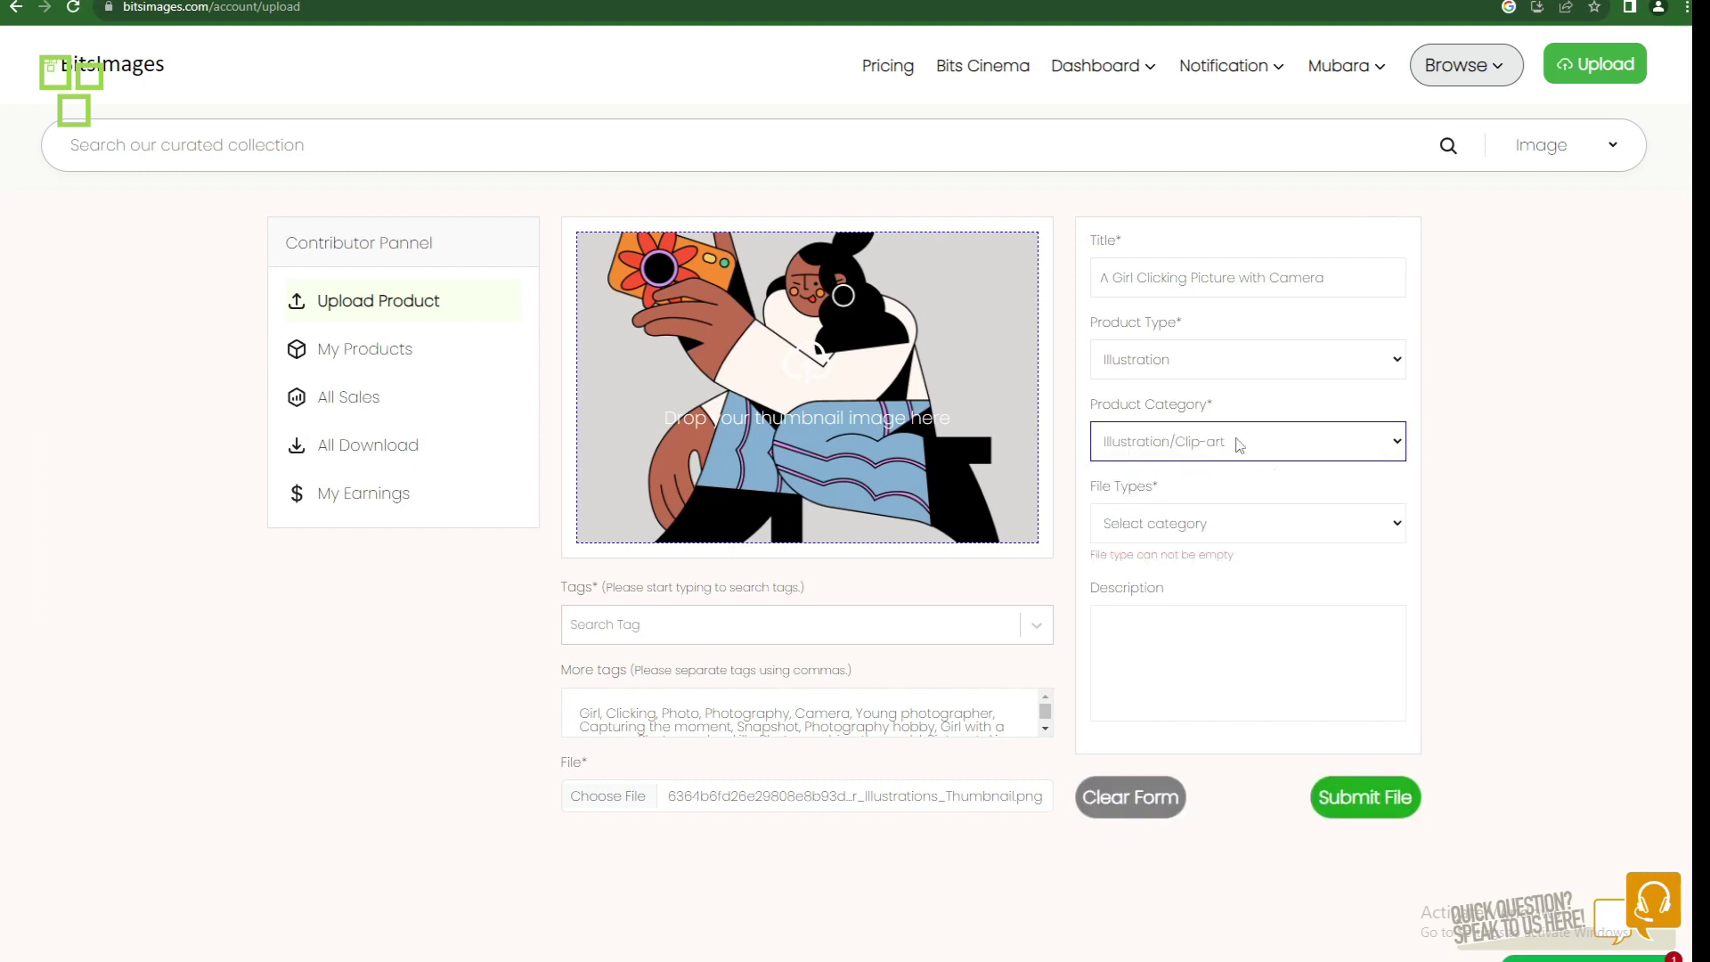
click(1129, 532)
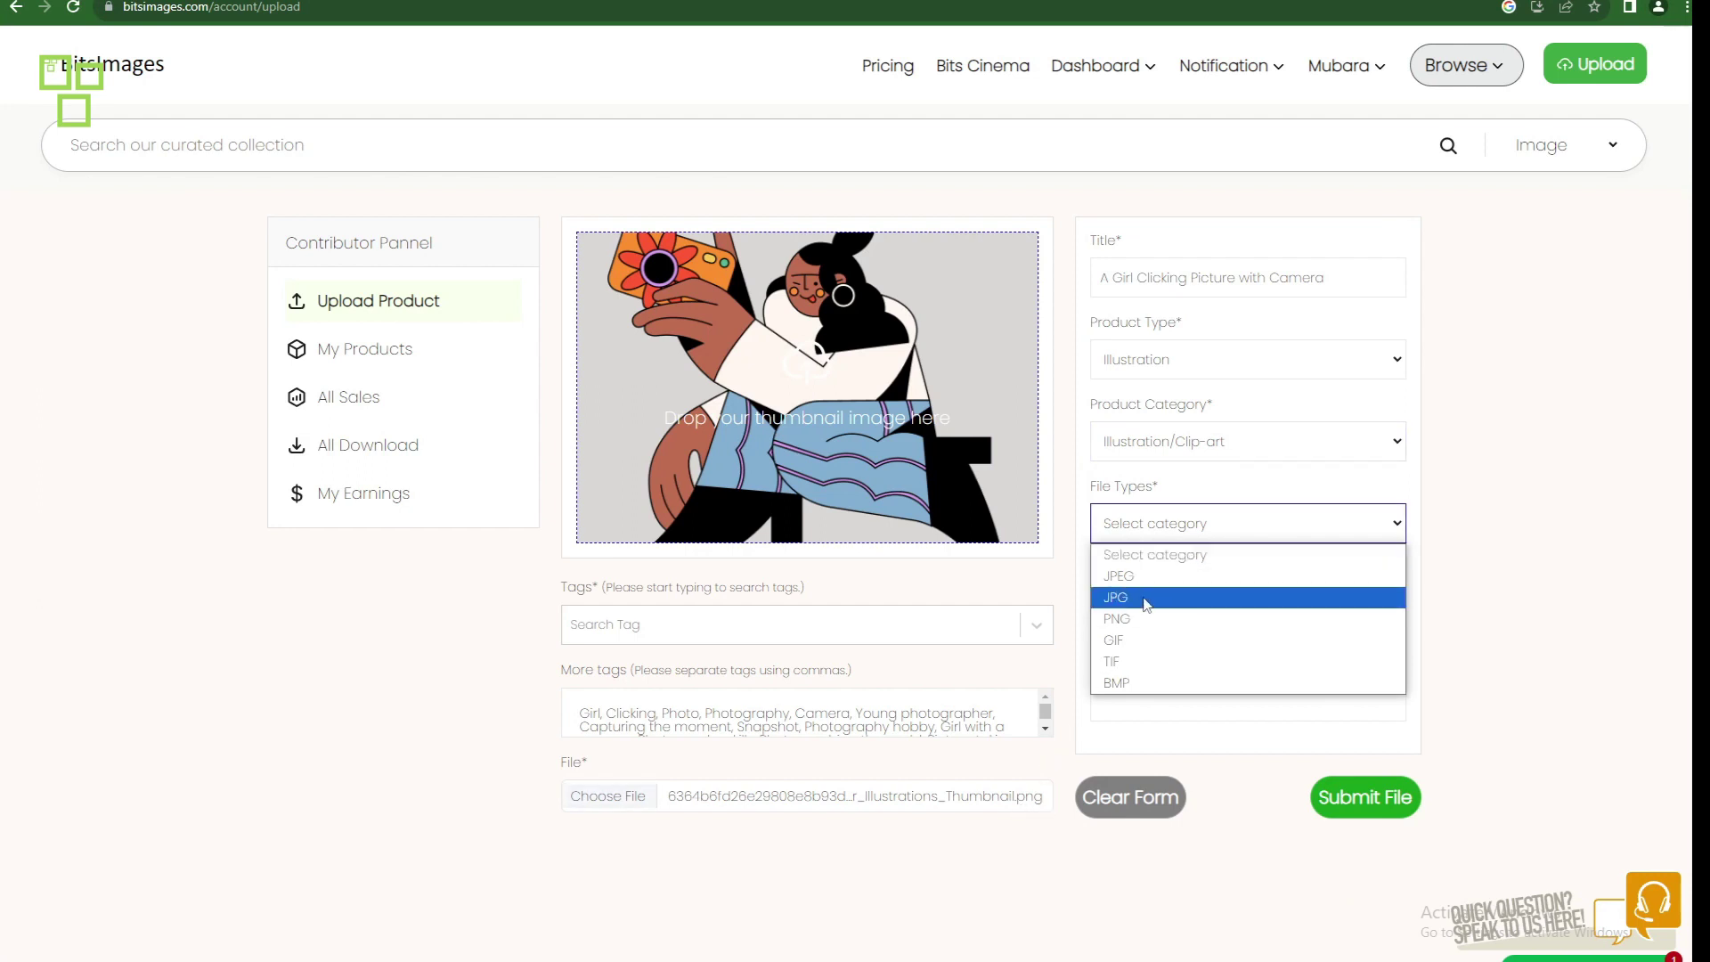
click(1130, 619)
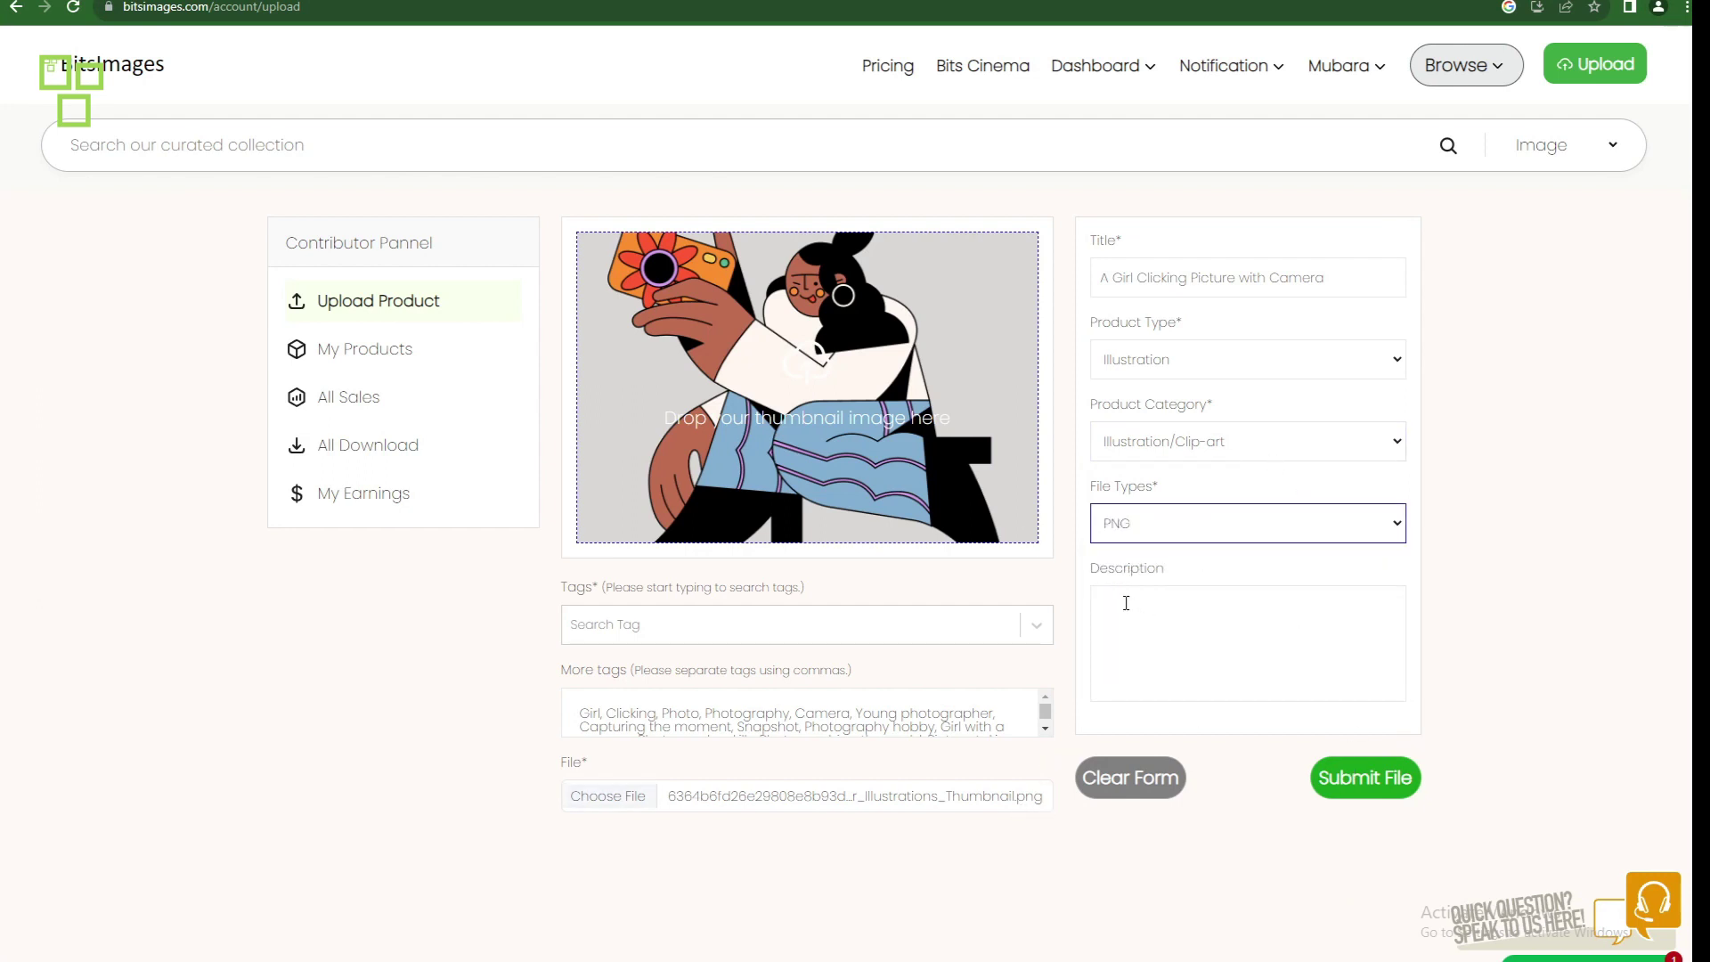
Step: Begin the product description with "Illustration of a Girl with a Camera in Hand Clicking"
click(1135, 608)
text(A )
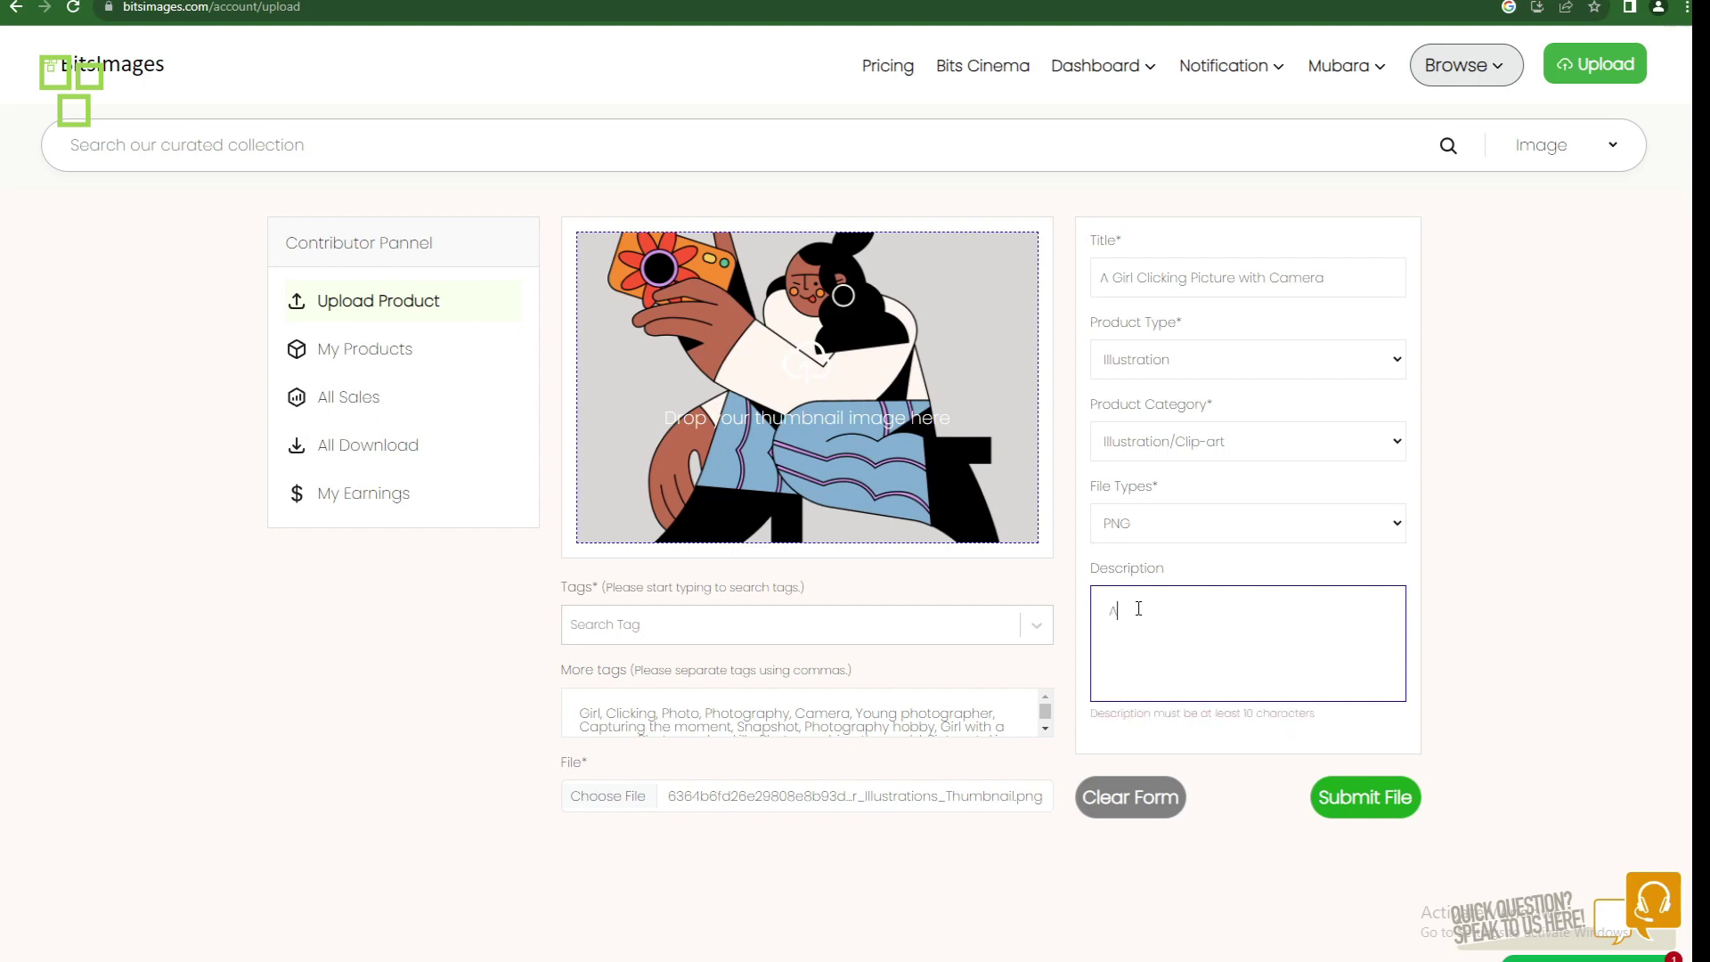
text(G)
key(BackSpace)
key(BackSpace)
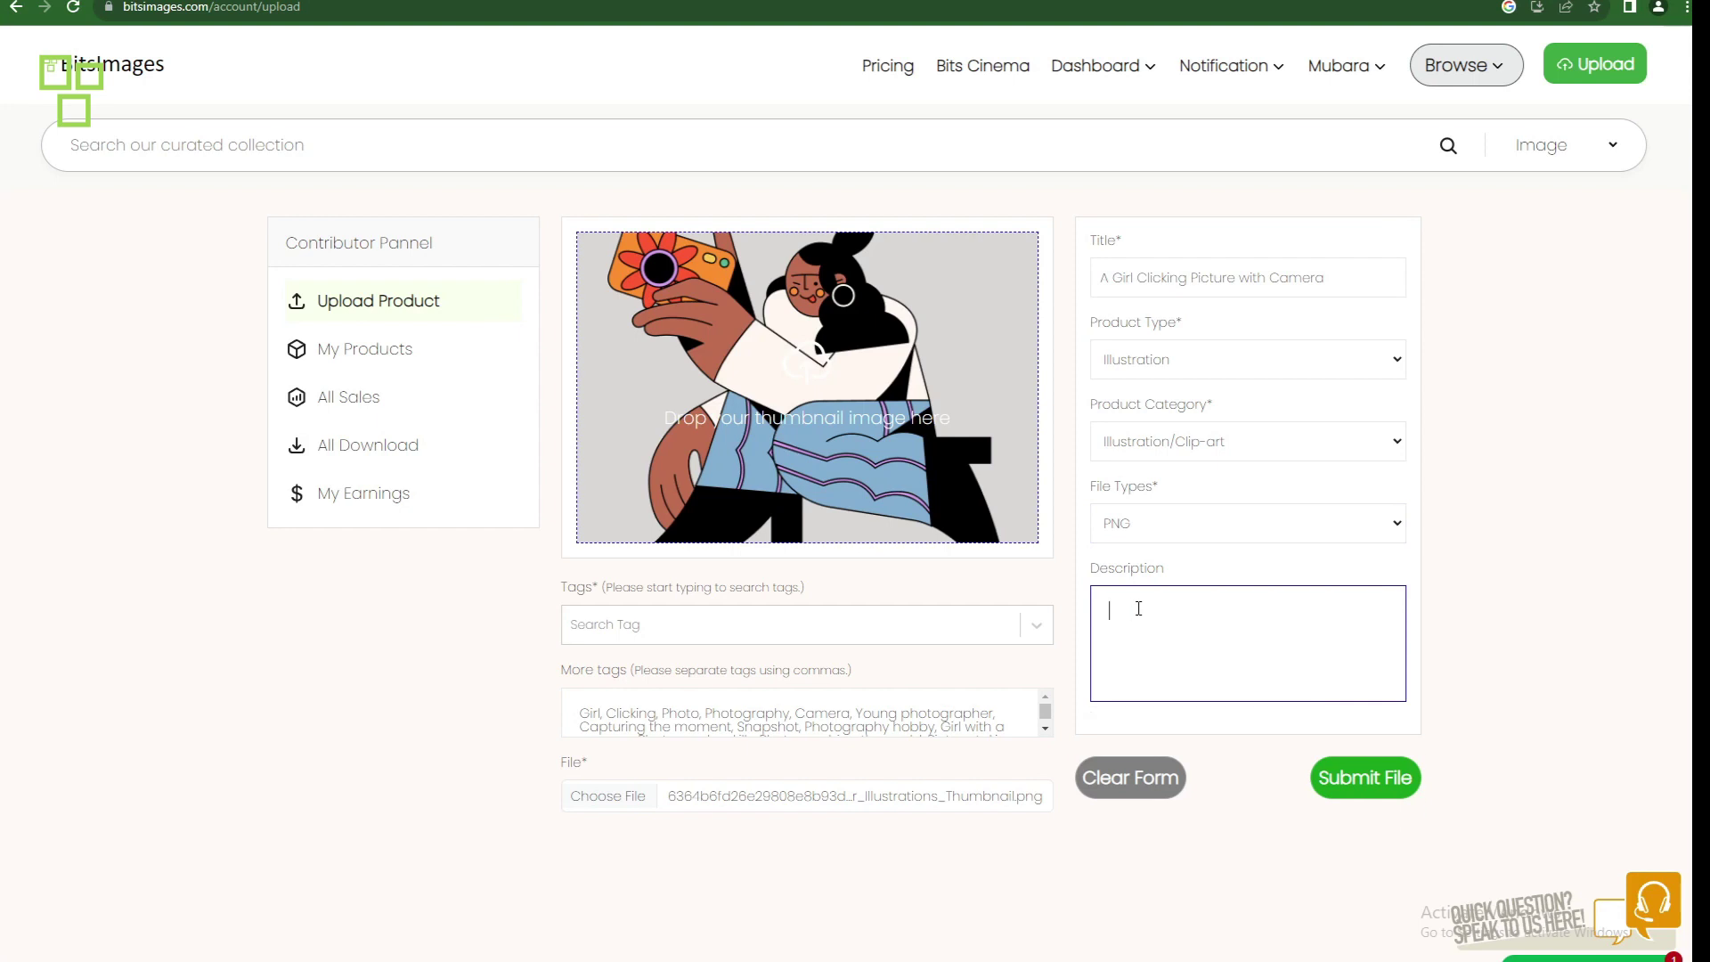
text(Illustrat)
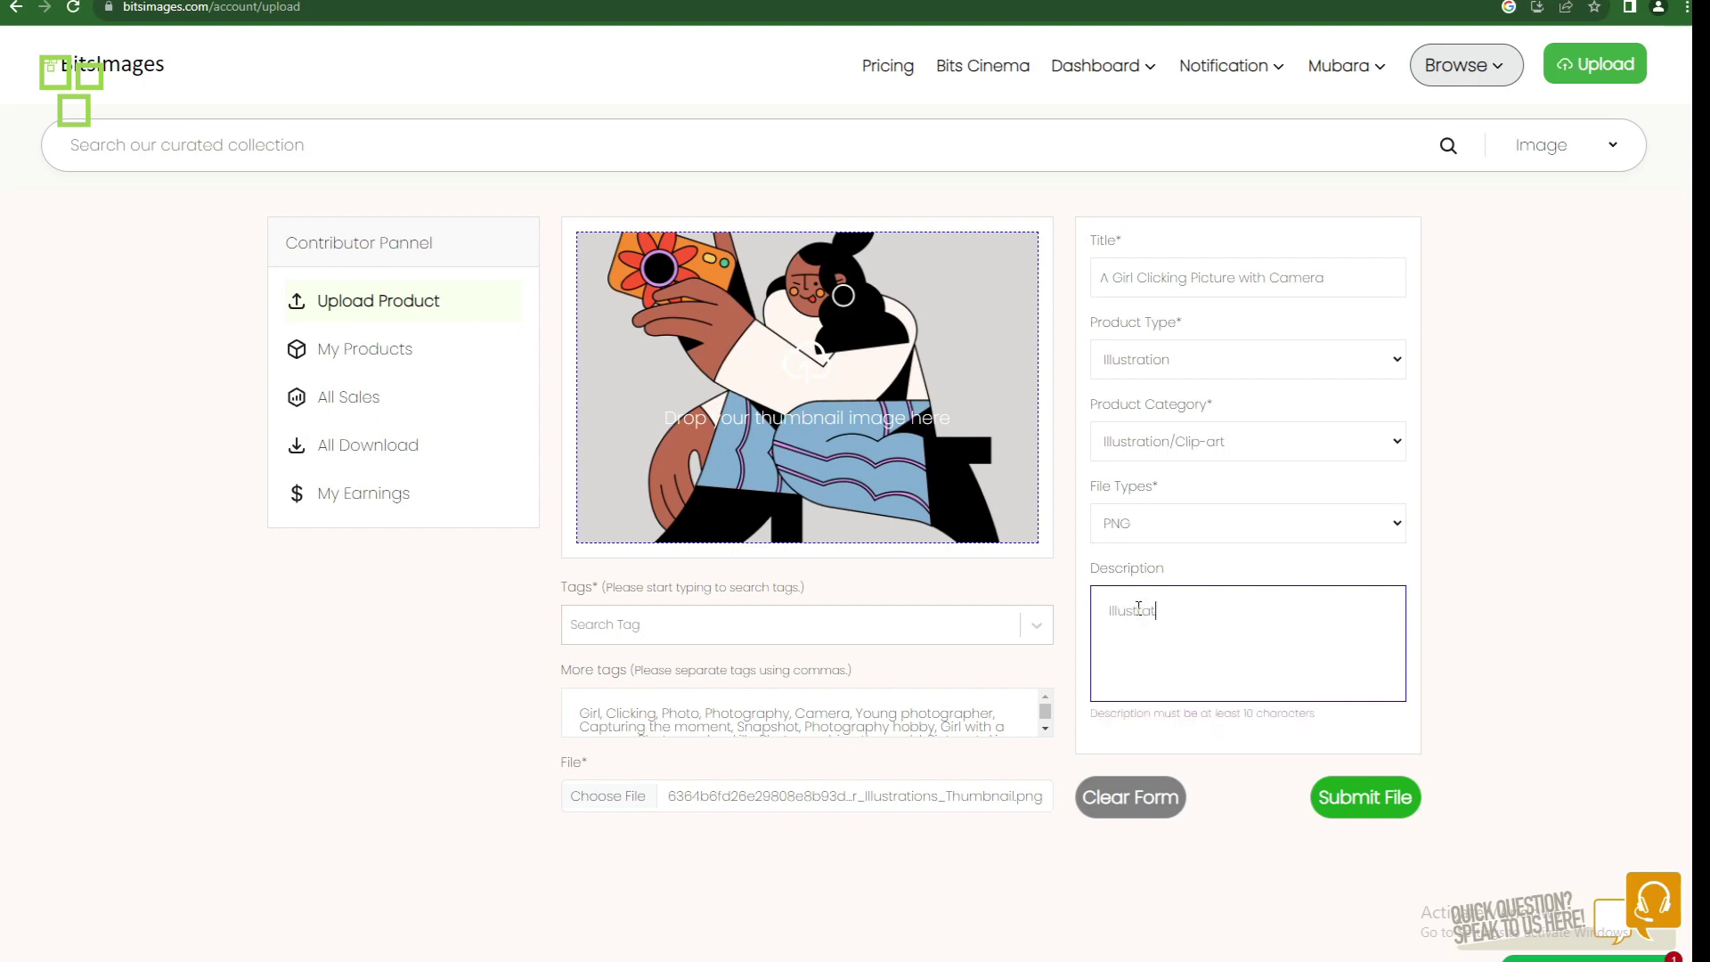
text(ion of a )
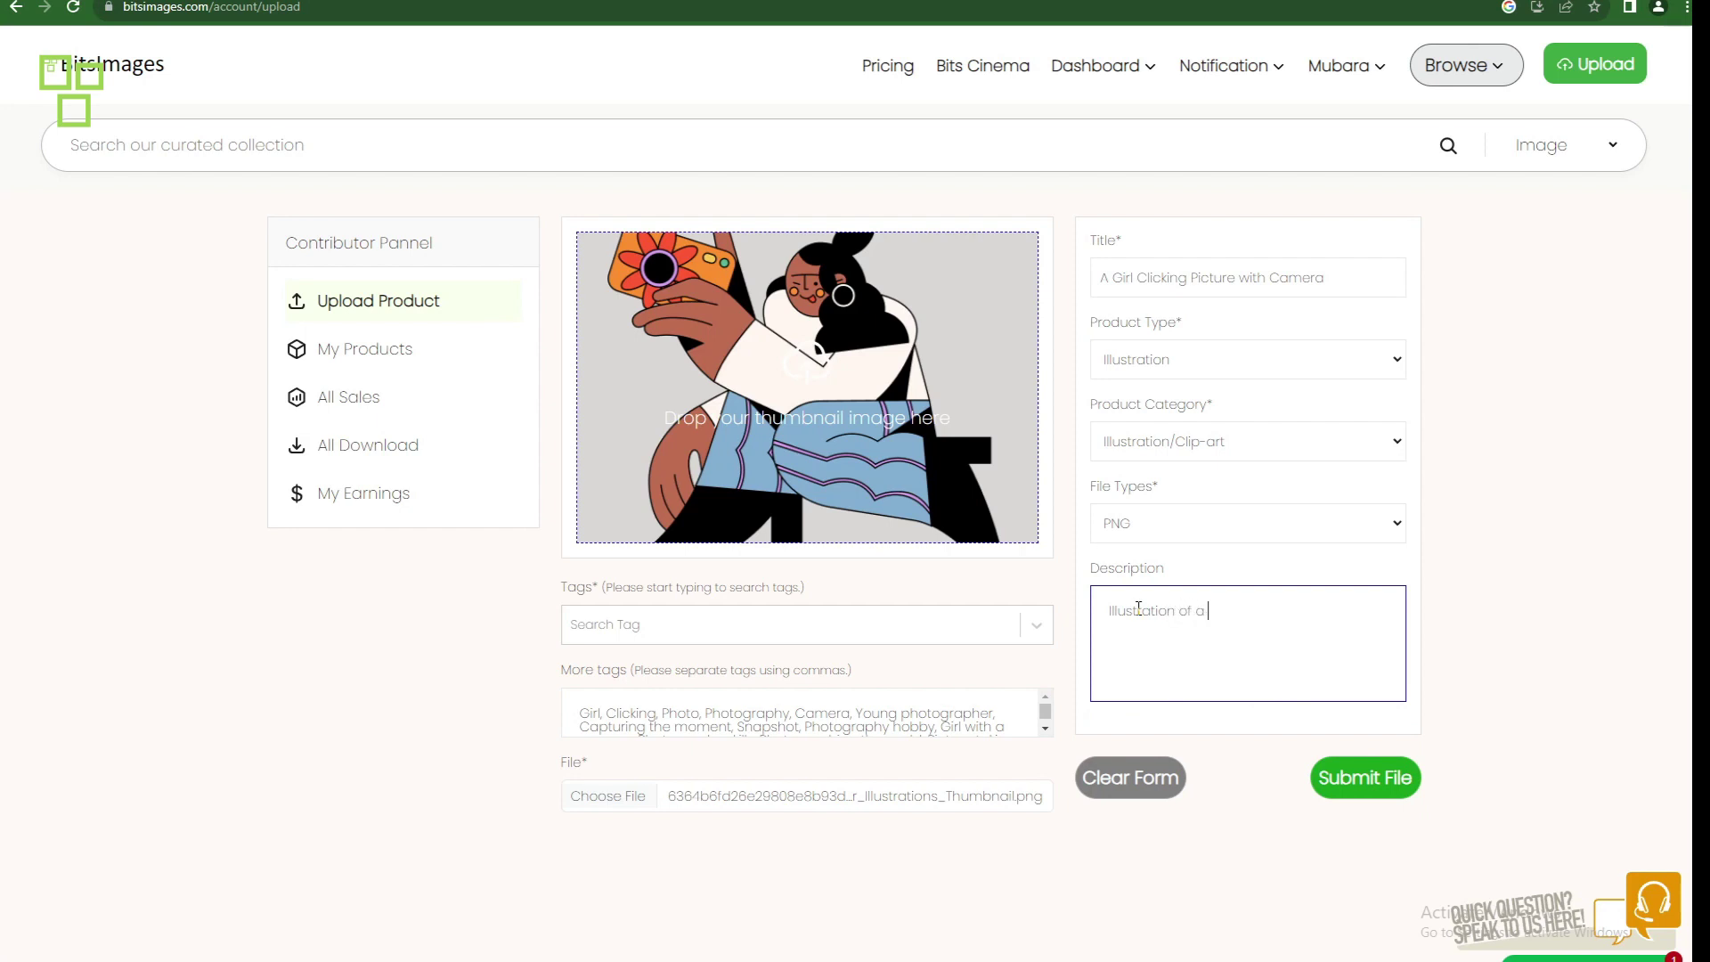
text(Girl wityh a Cm)
key(BackSpace)
key(BackSpace)
key(BackSpace)
key(BackSpace)
key(BackSpace)
key(BackSpace)
text(amera in Hand Clicking)
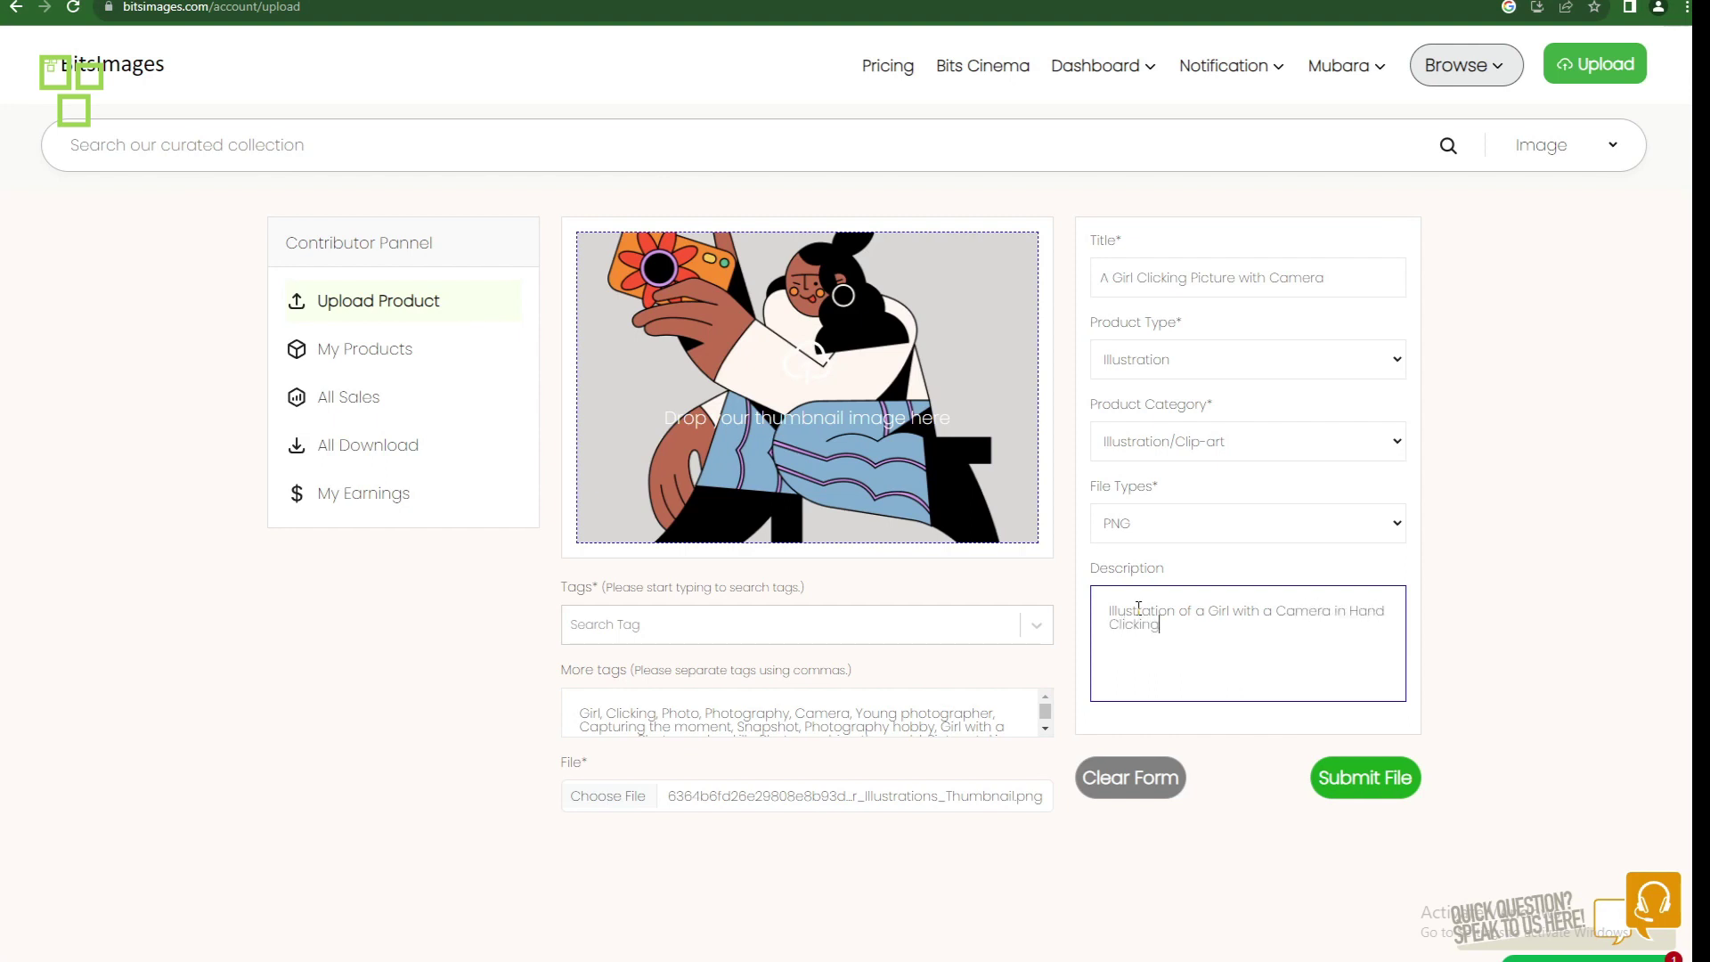
Step: Complete the description so its ending reads "and Clicking Pictures, wearing white shirt and blue bottoms."
text( Pictures)
text(and )
text( Wear)
text( wearing)
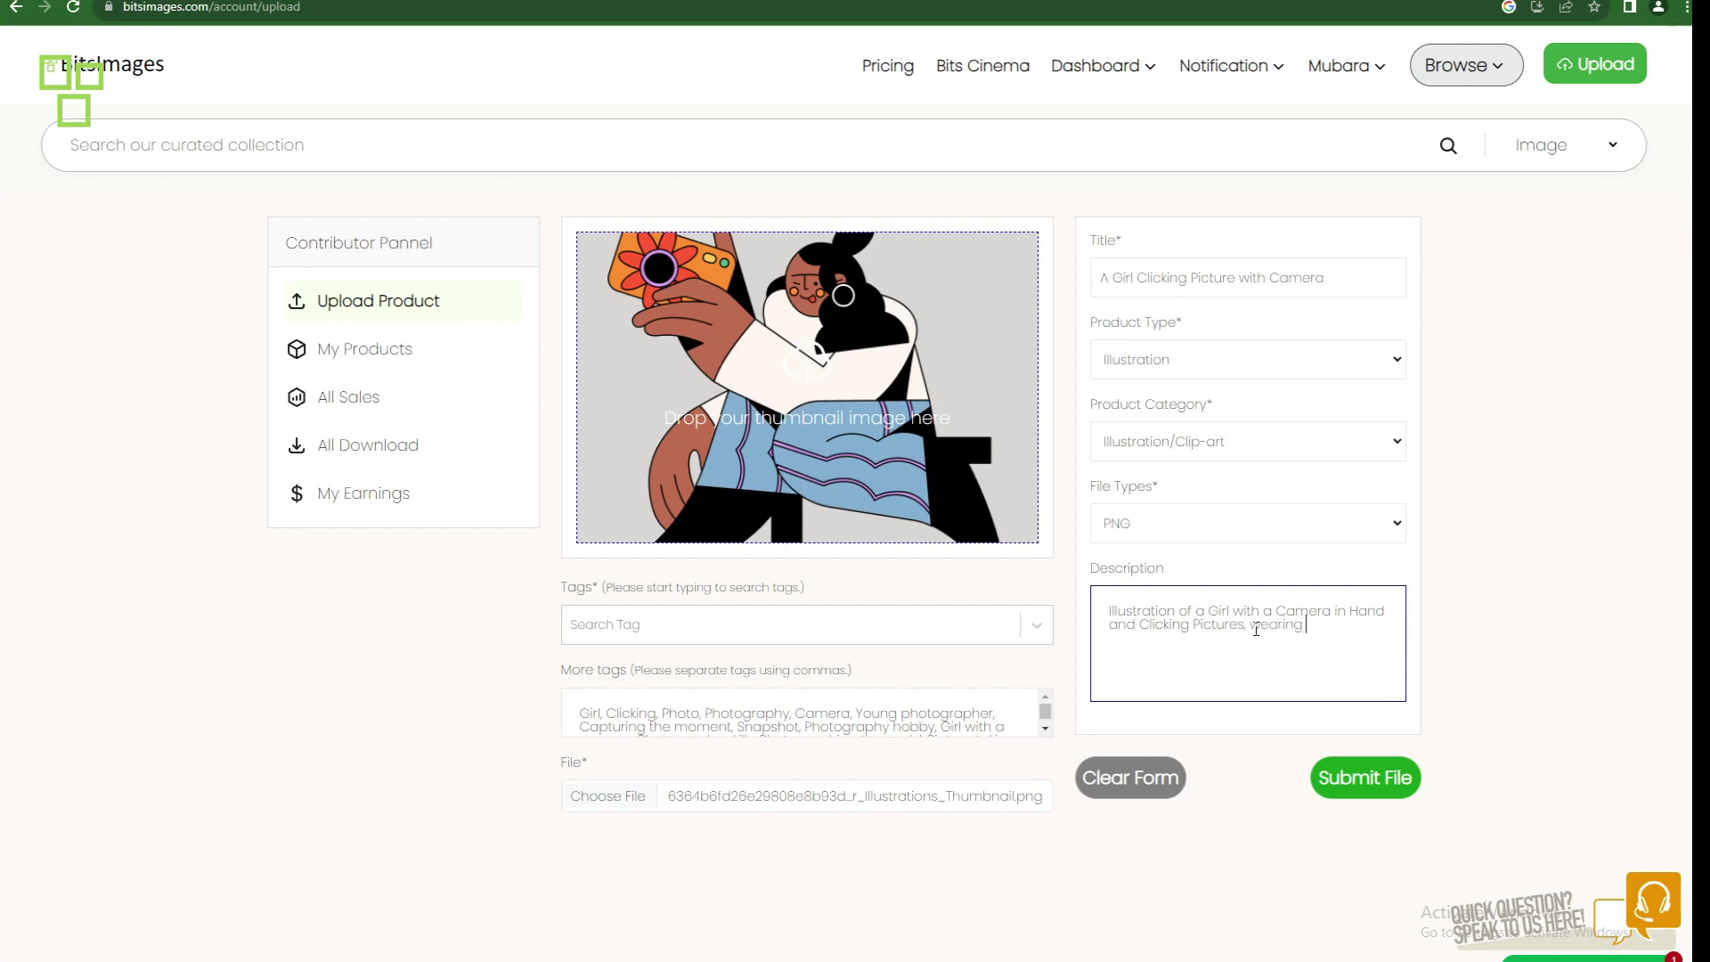
text( white shirt and blue botomms)
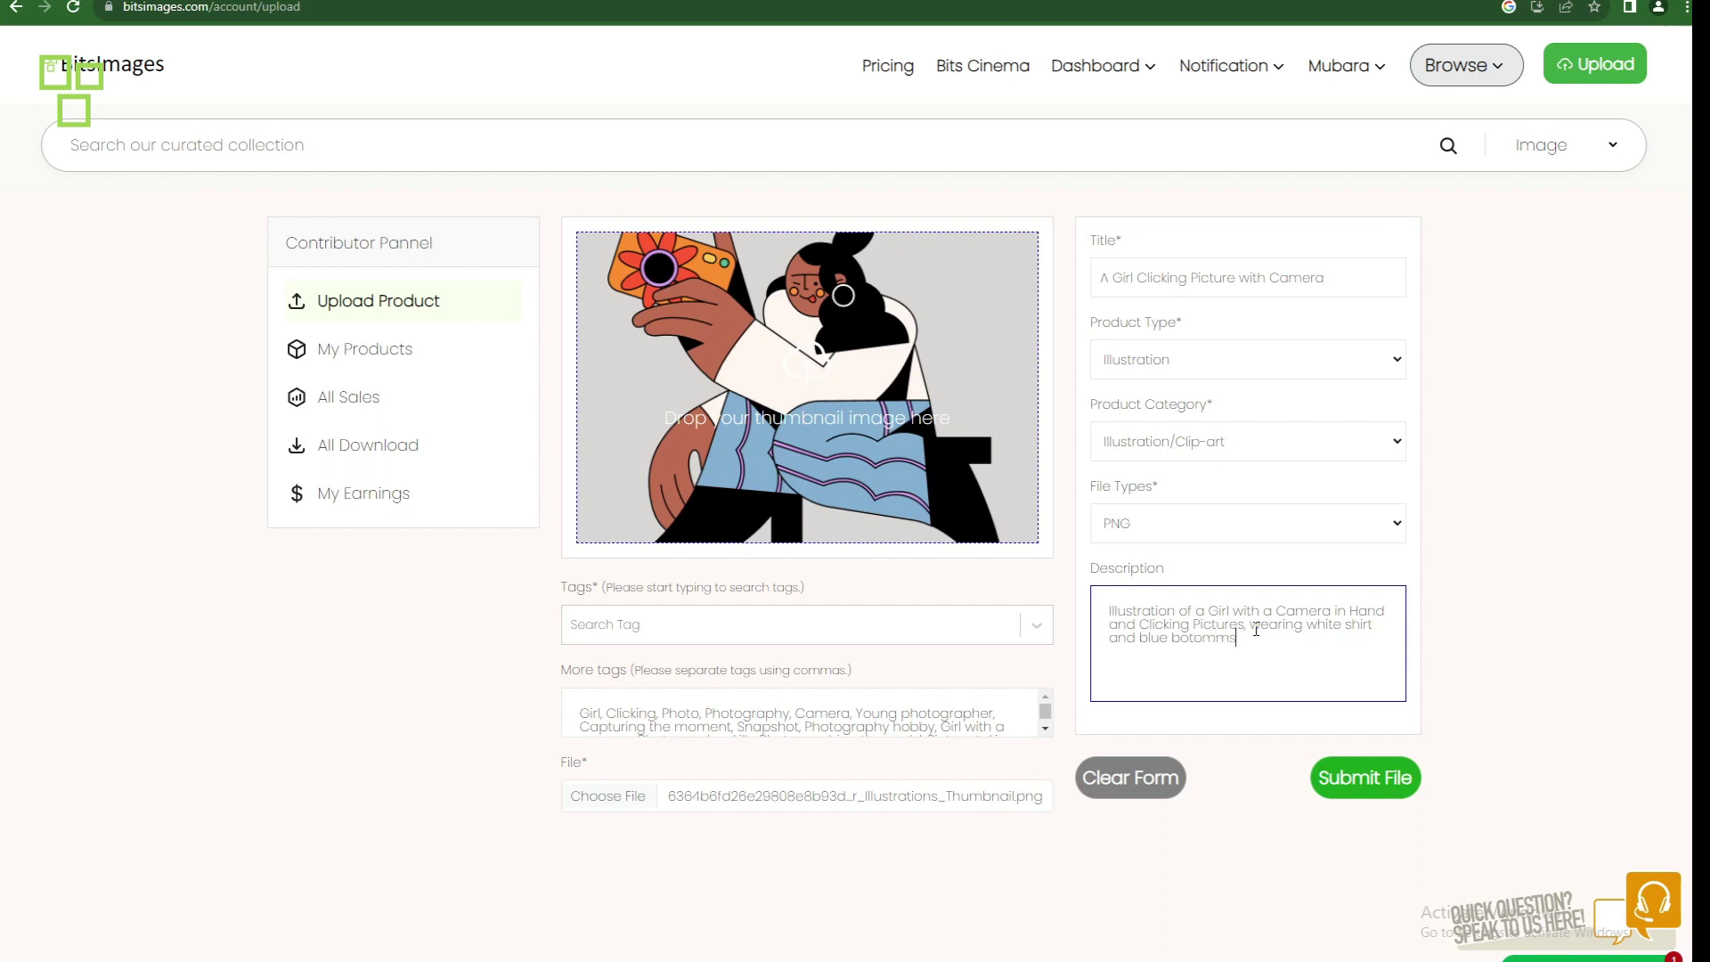
key(BackSpace)
key(BackSpace)
key(BackSpace)
text(toms.)
Step: Review the girl illustration's title and description, and submit the product
click(1326, 277)
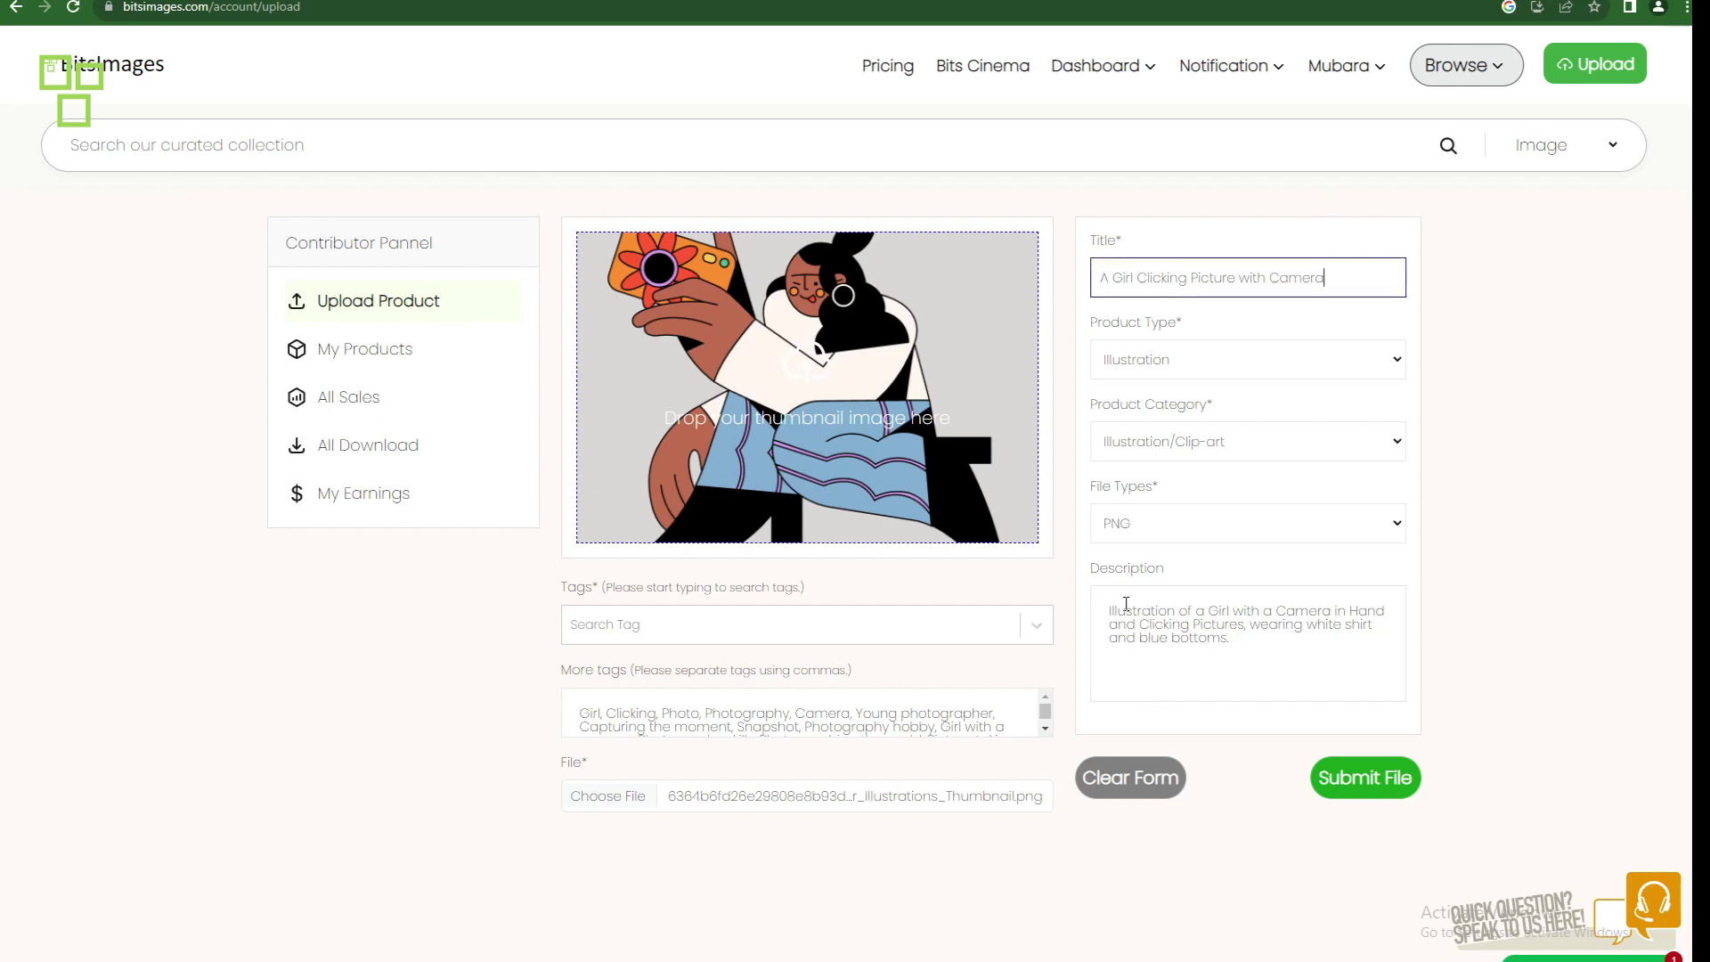
drag(1106, 607, 1234, 643)
click(1229, 661)
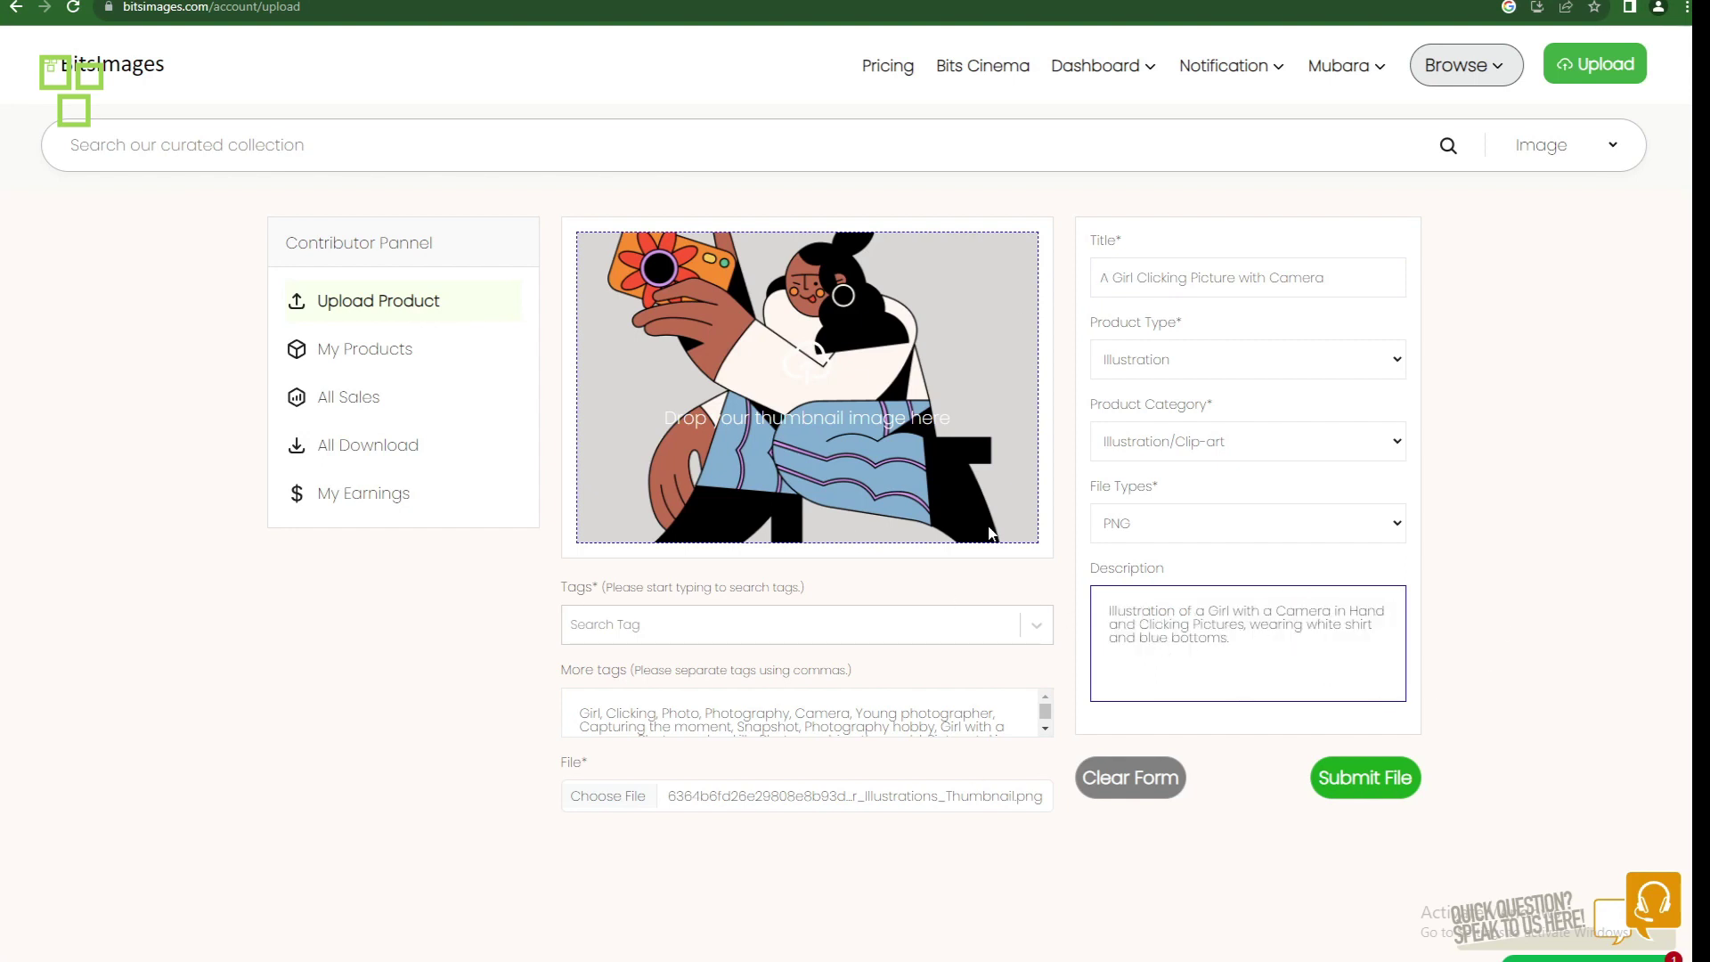
click(1340, 781)
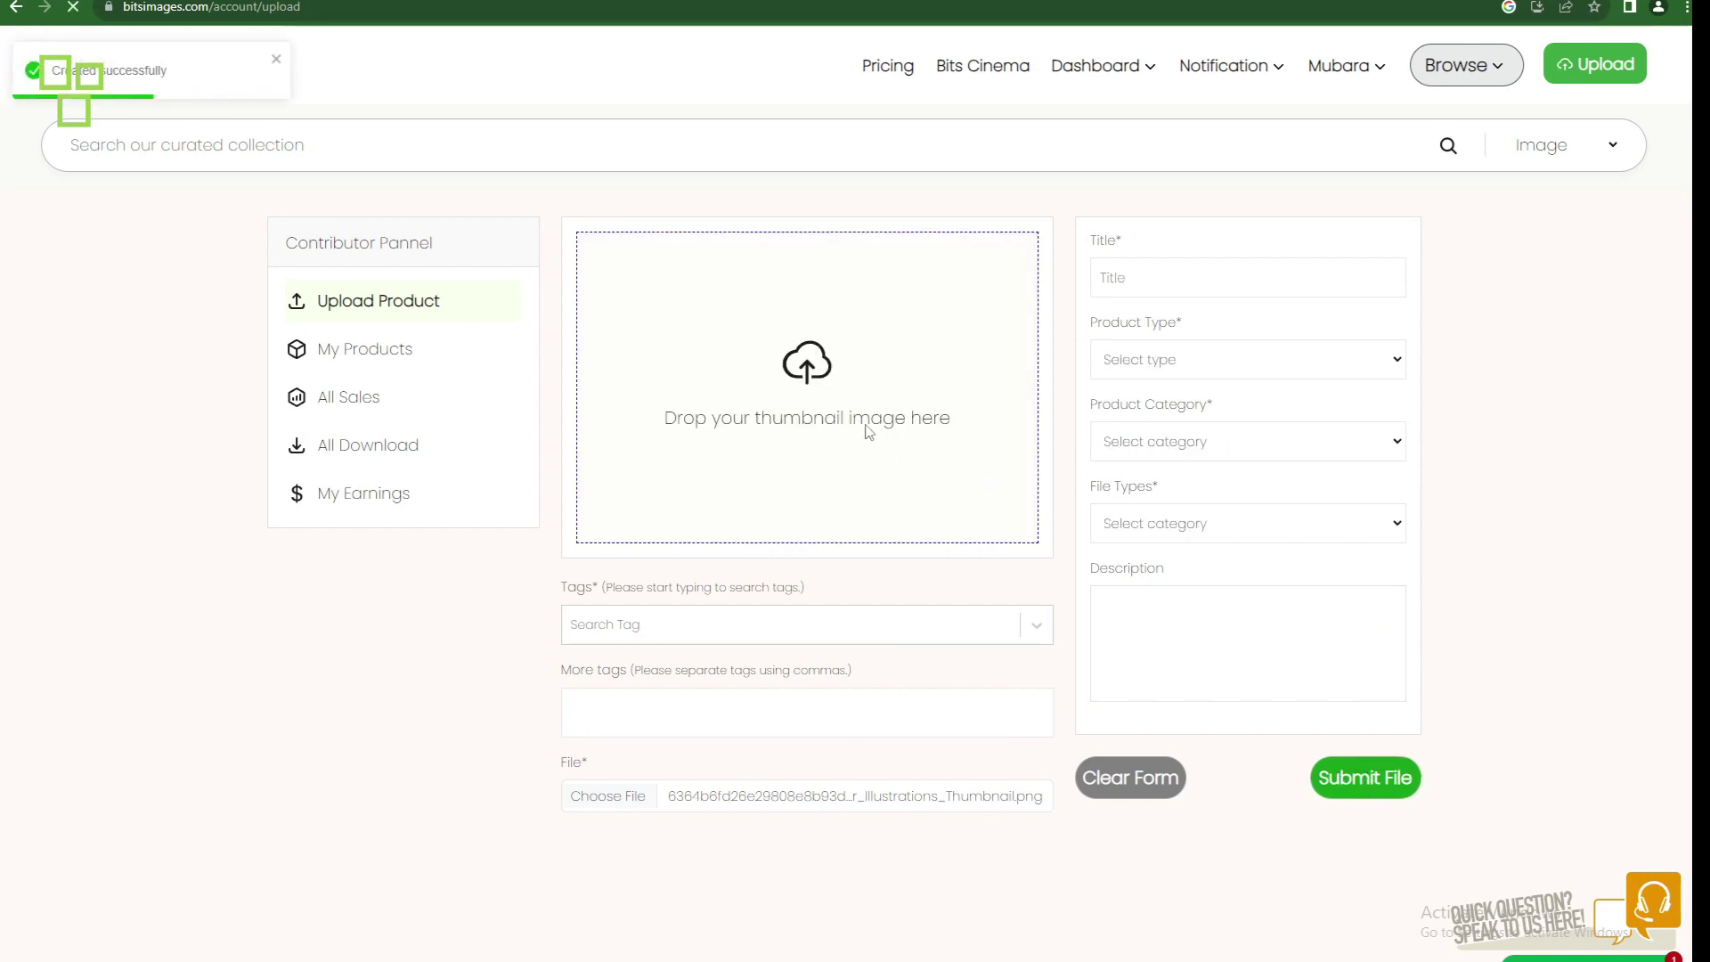
Step: Try to load the green tick icon from the demo folder as the thumbnail right after submitting
click(725, 328)
click(397, 100)
click(702, 462)
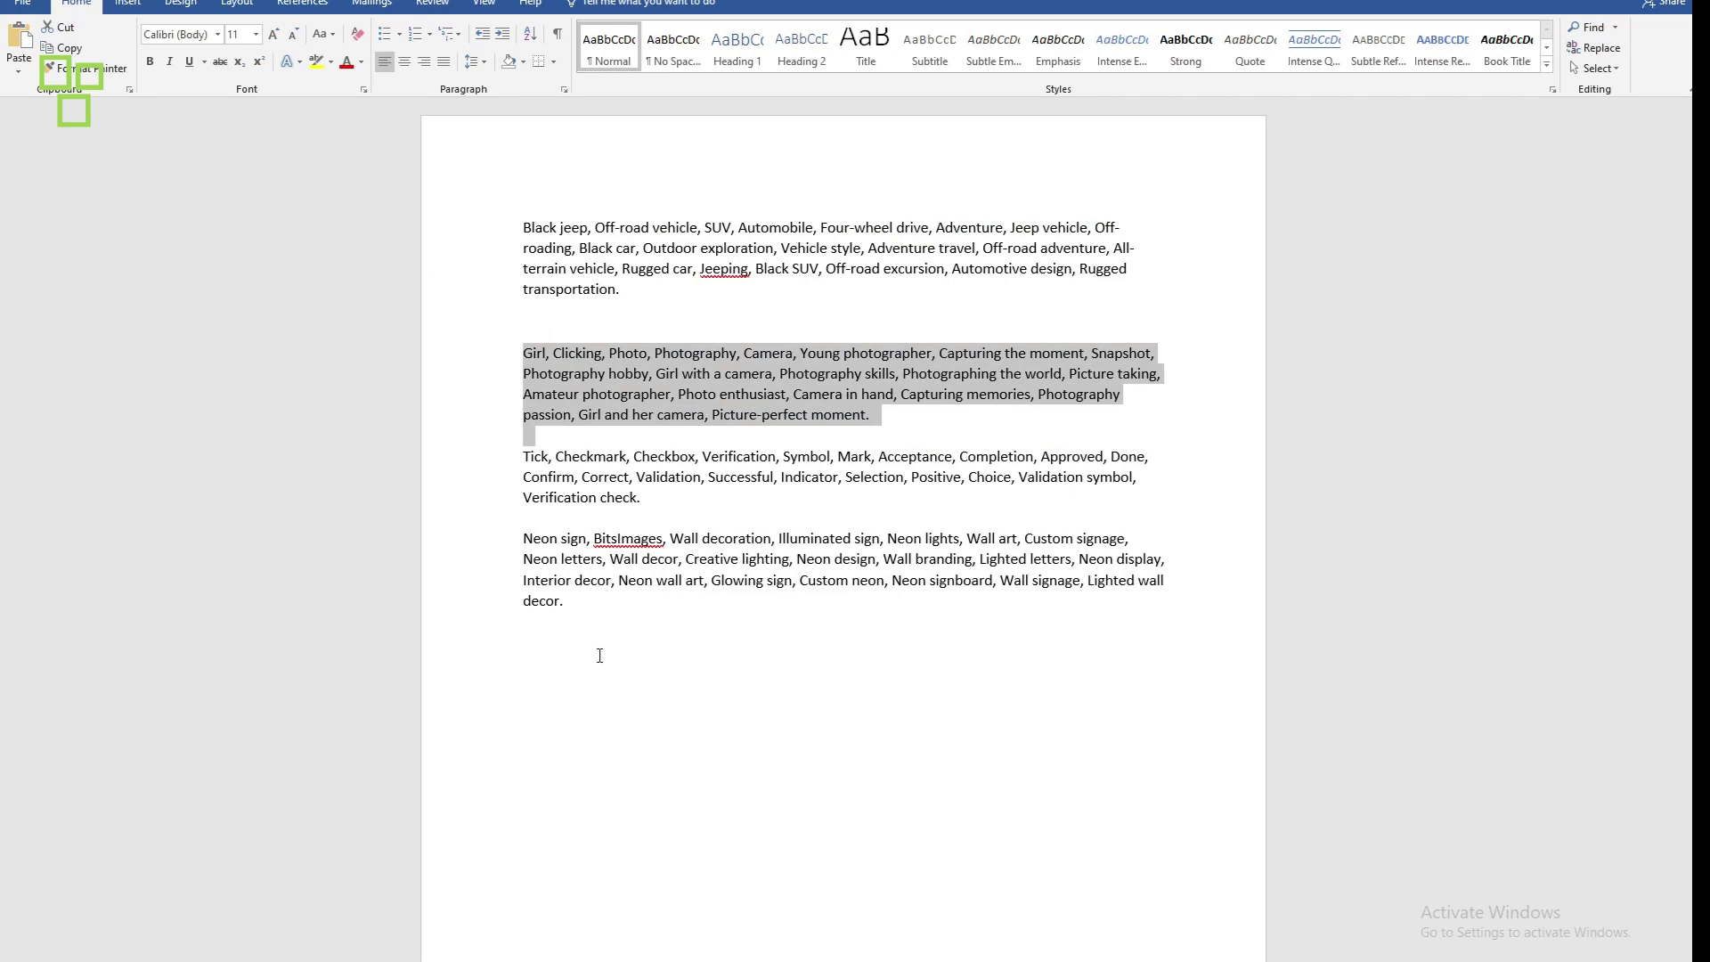
Step: Copy the paragraph of tick and checkmark tags from the Word document
drag(652, 503, 525, 456)
click(540, 478)
drag(657, 503, 523, 468)
key(ctrl+c)
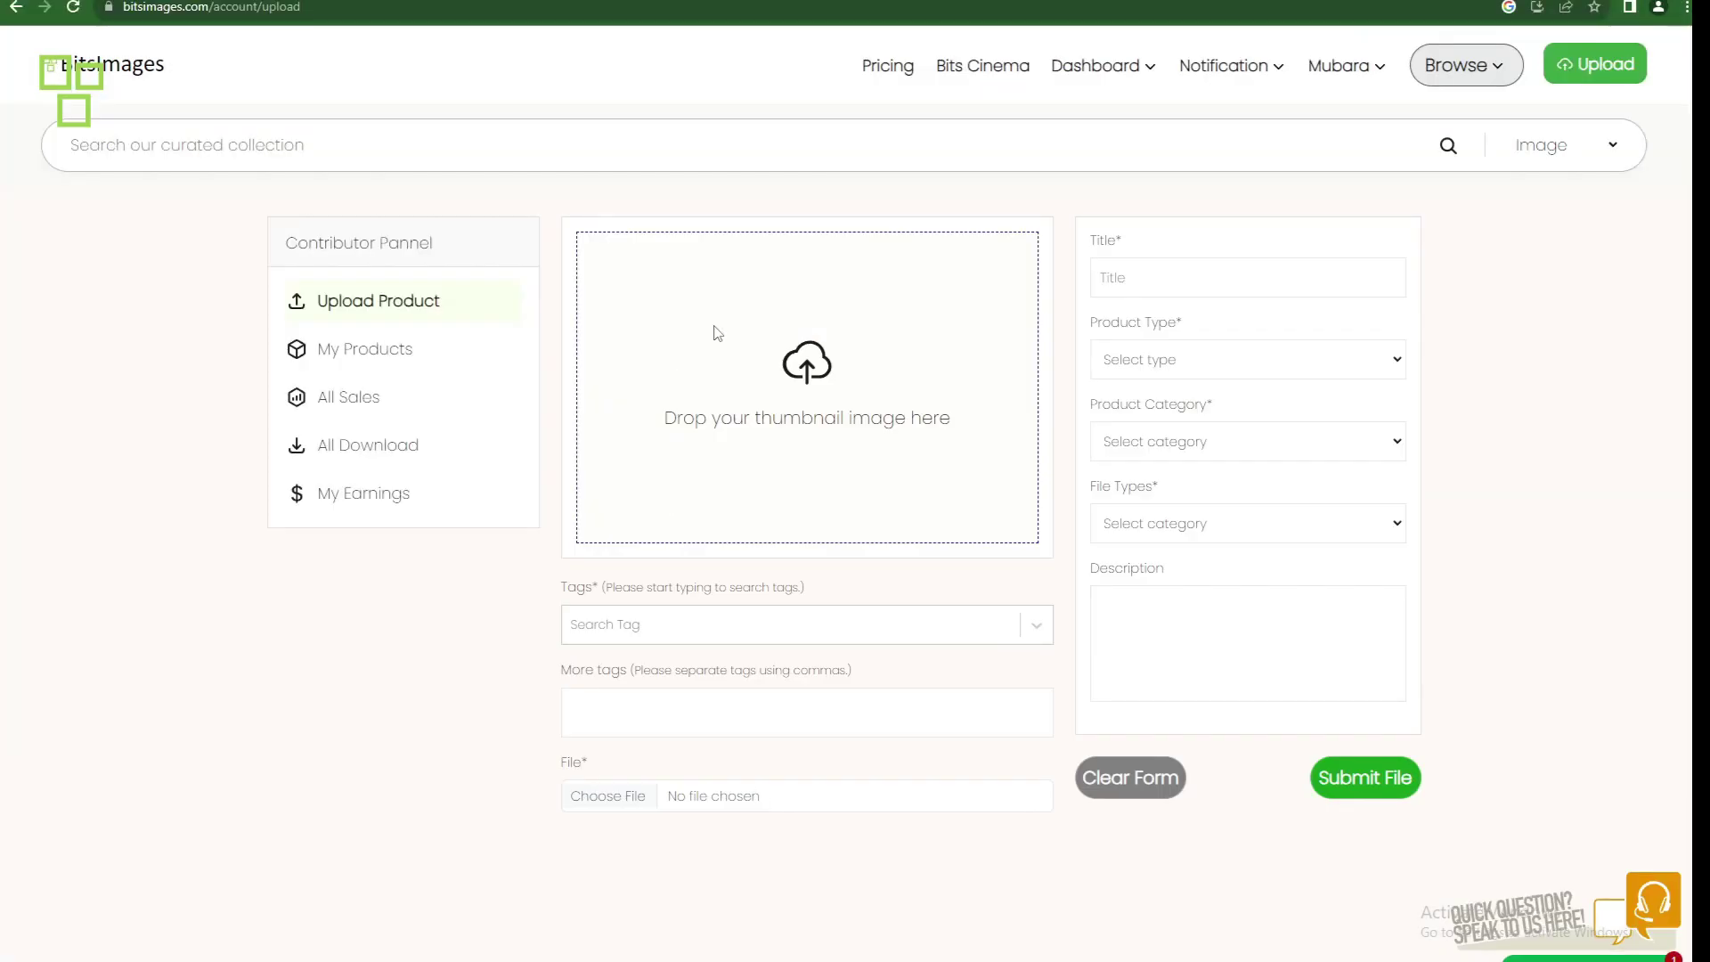
Step: Switch to the BitsImages upload form and load Flat_tick_icon.svg from the demo folder as the thumbnail
click(718, 334)
click(418, 125)
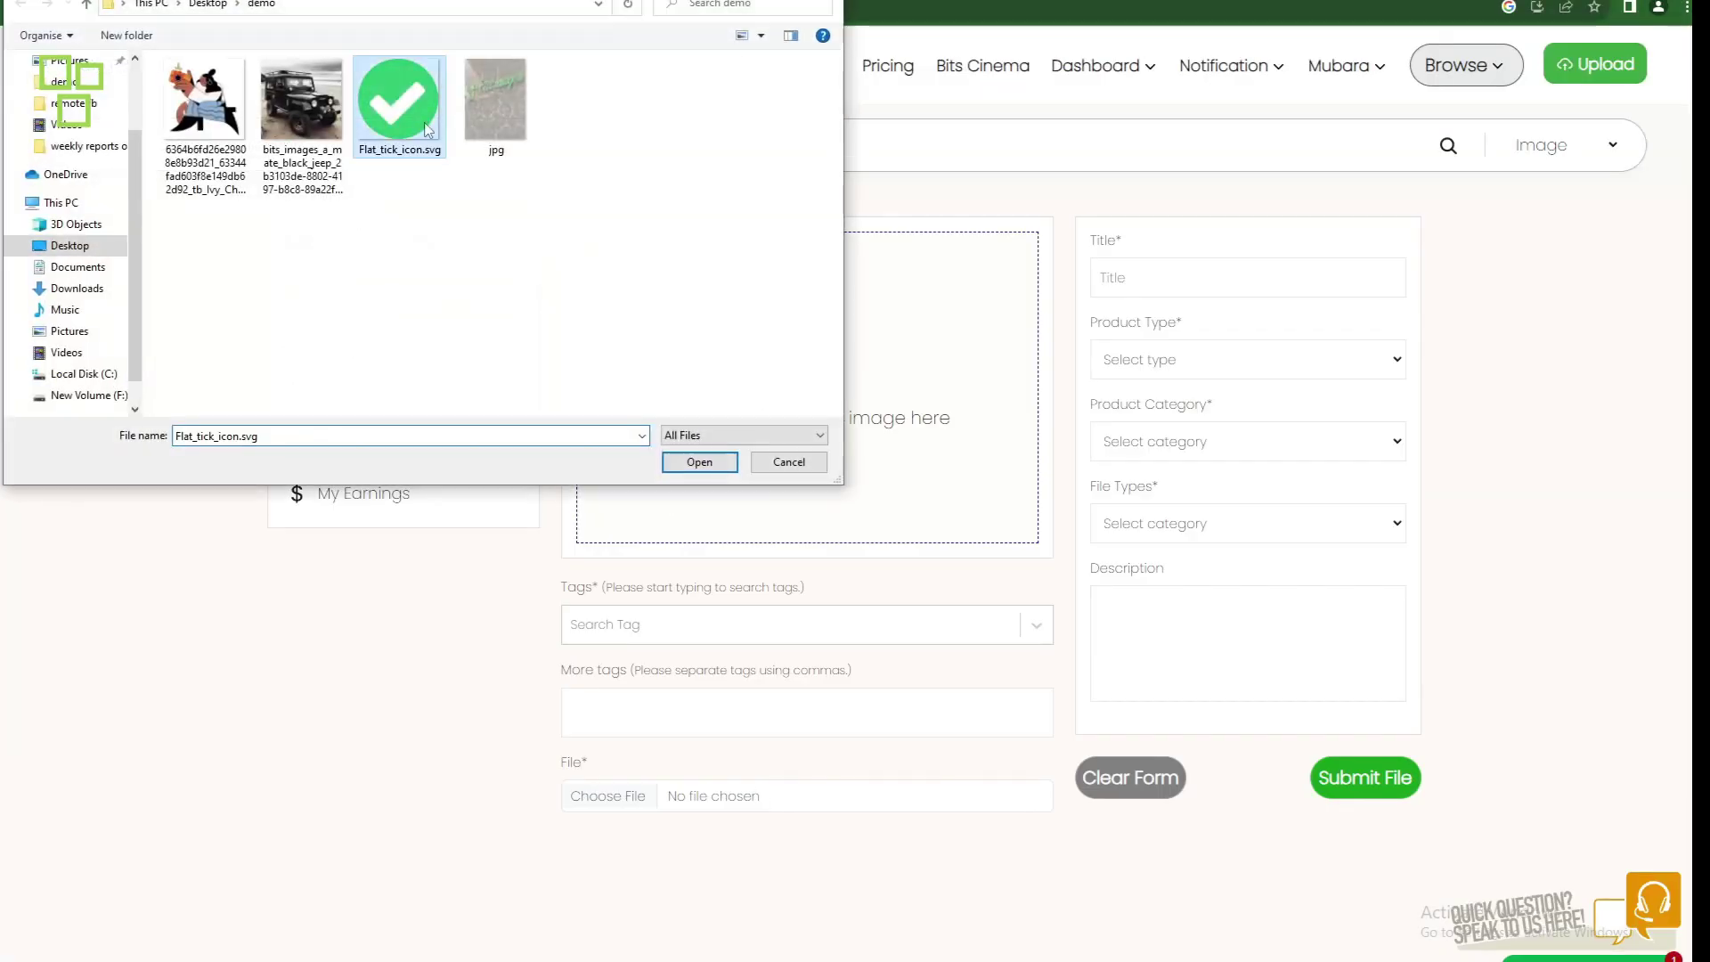
click(704, 463)
Step: Paste the copied tick tags into More tags and attach Flat_tick_icon.svg.png as the product file
click(593, 717)
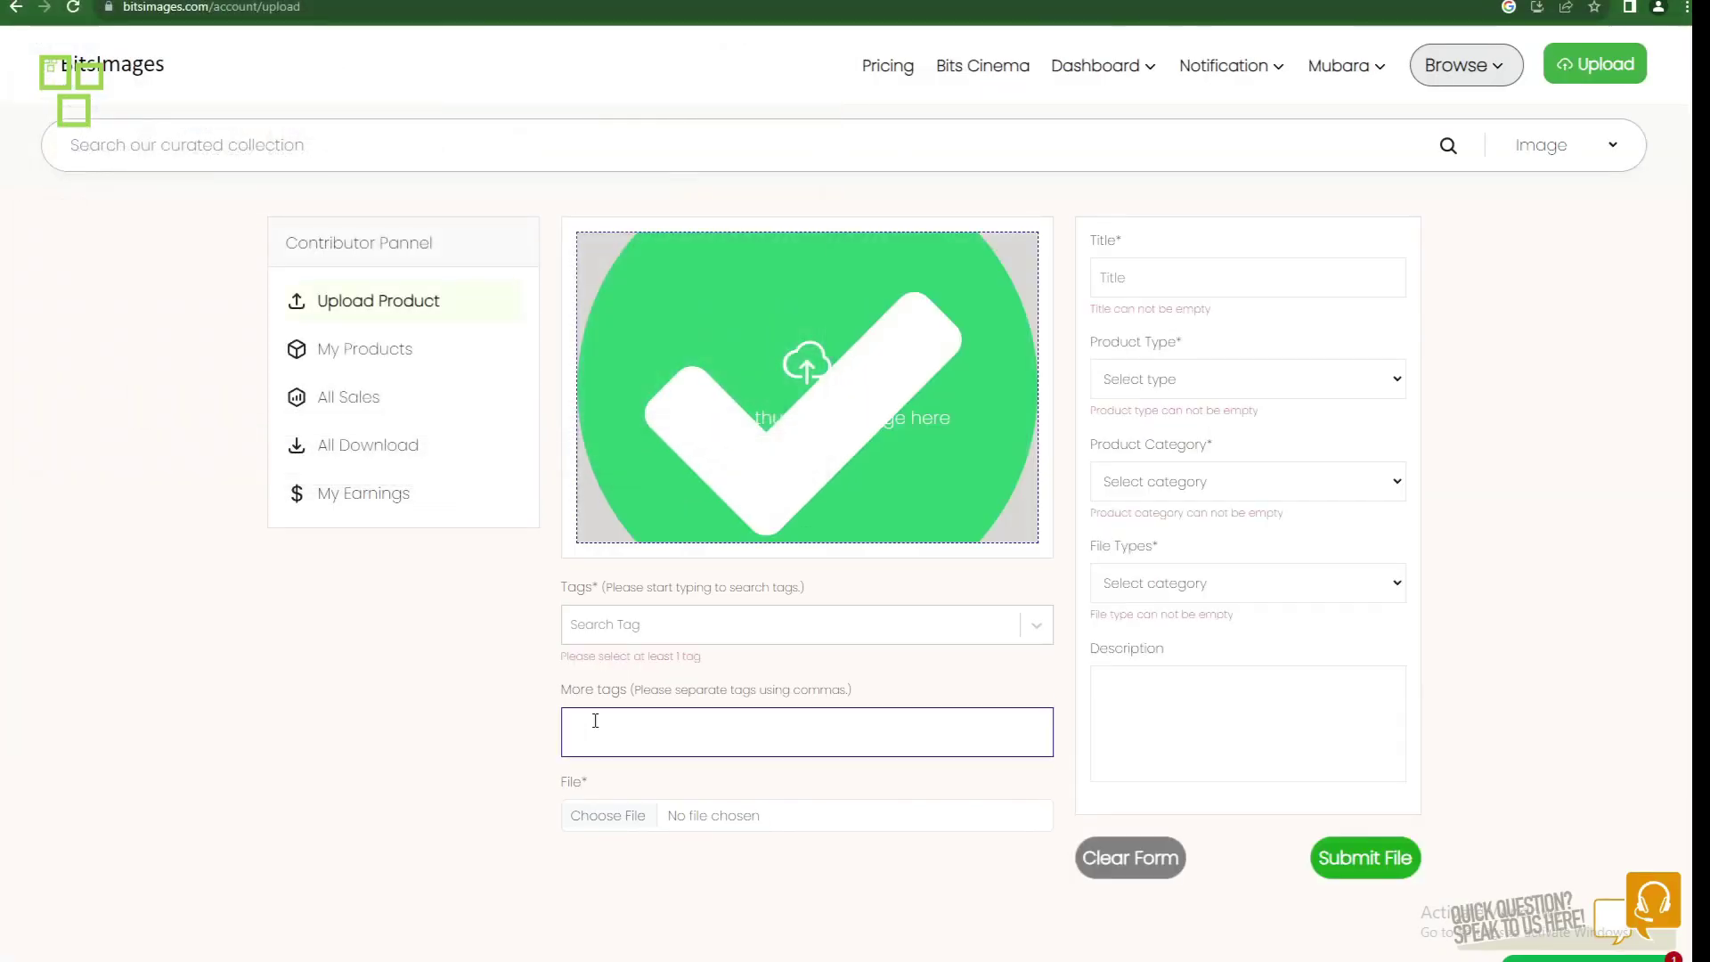
key(ctrl+v)
click(608, 796)
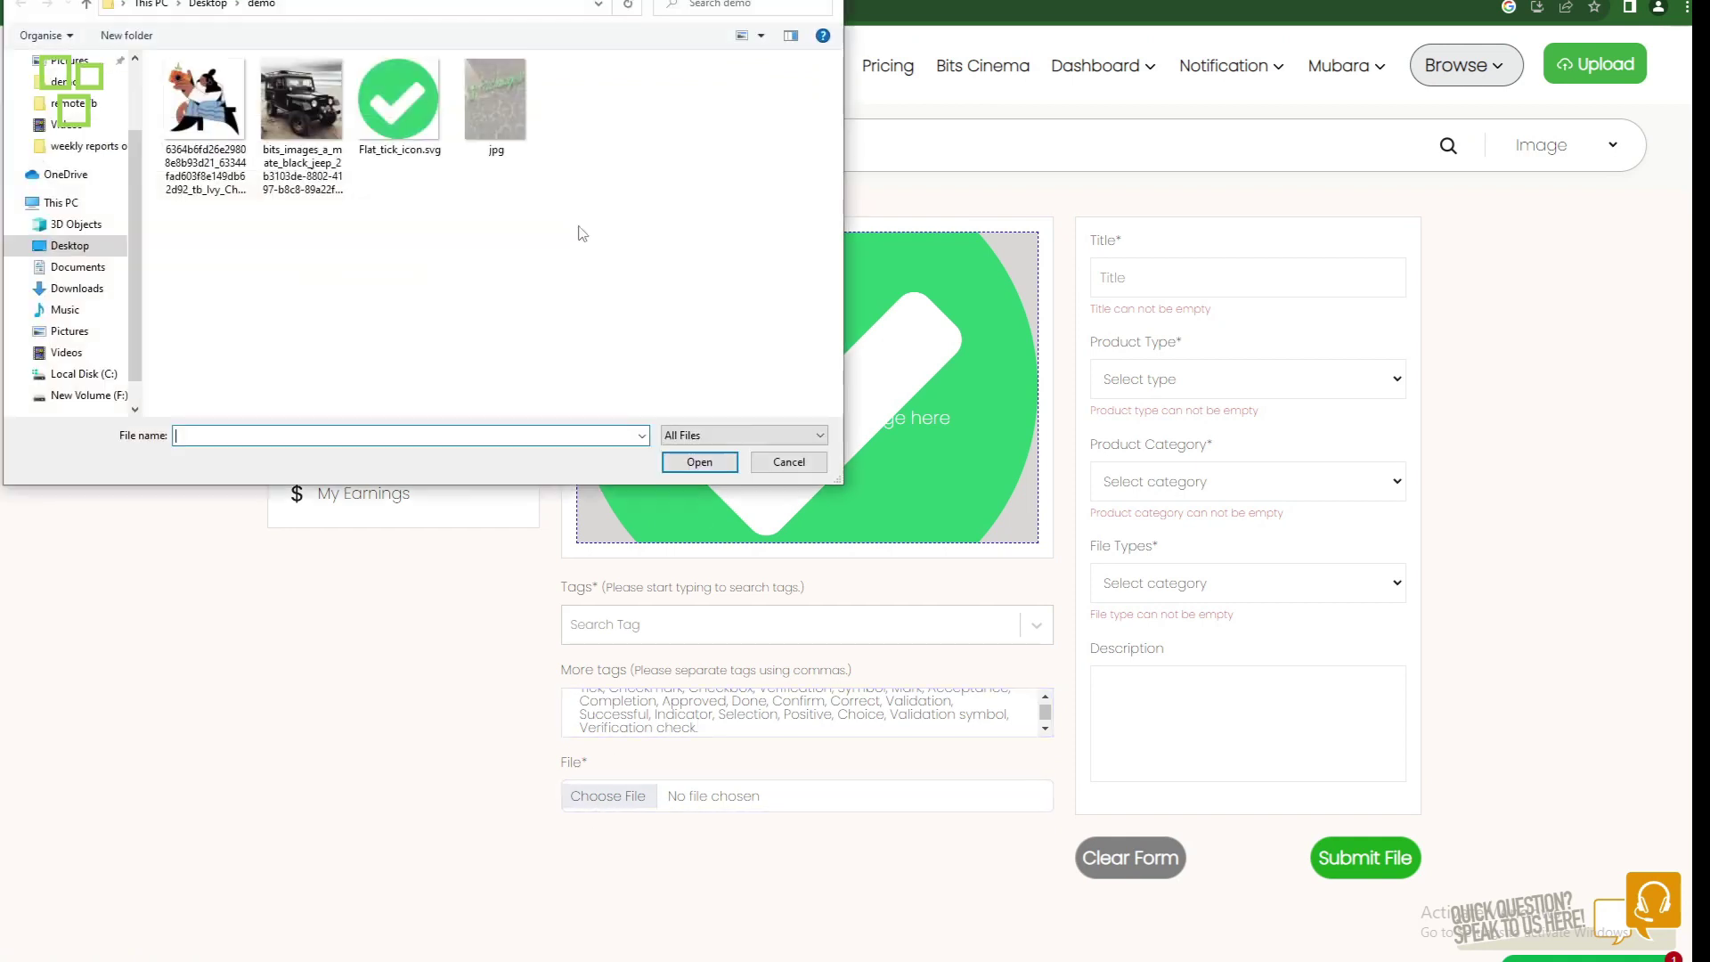
click(433, 79)
click(699, 462)
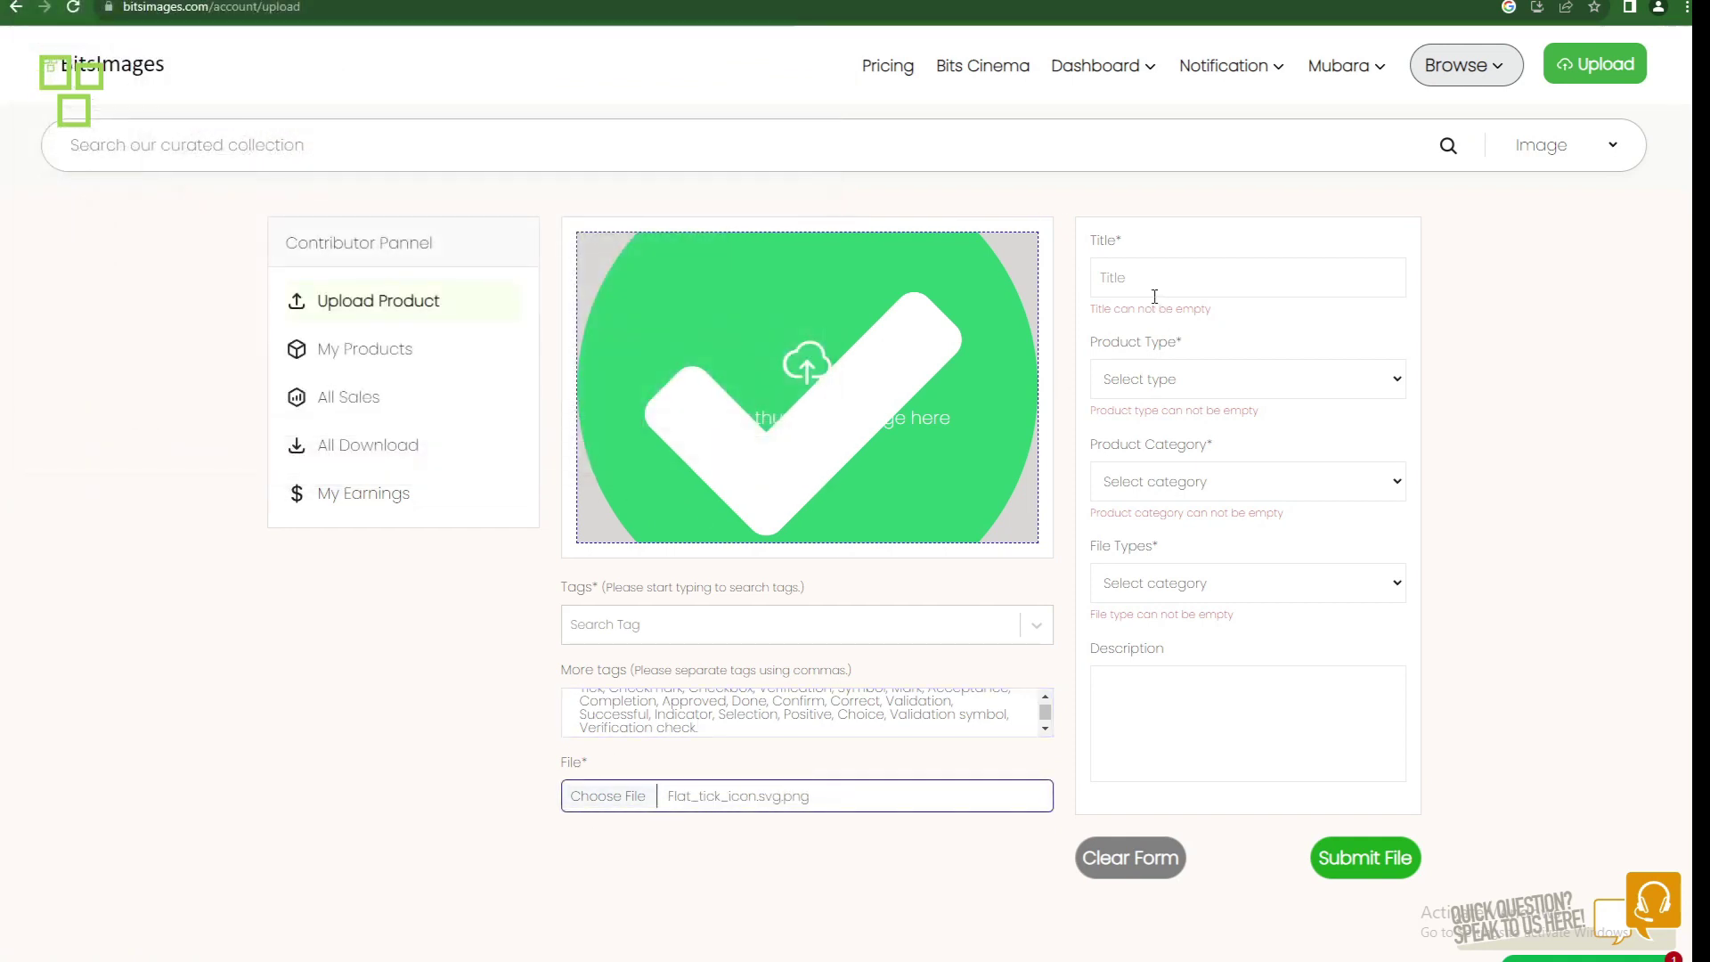
Step: Title the product "A Tick Mark Icon"
click(1148, 286)
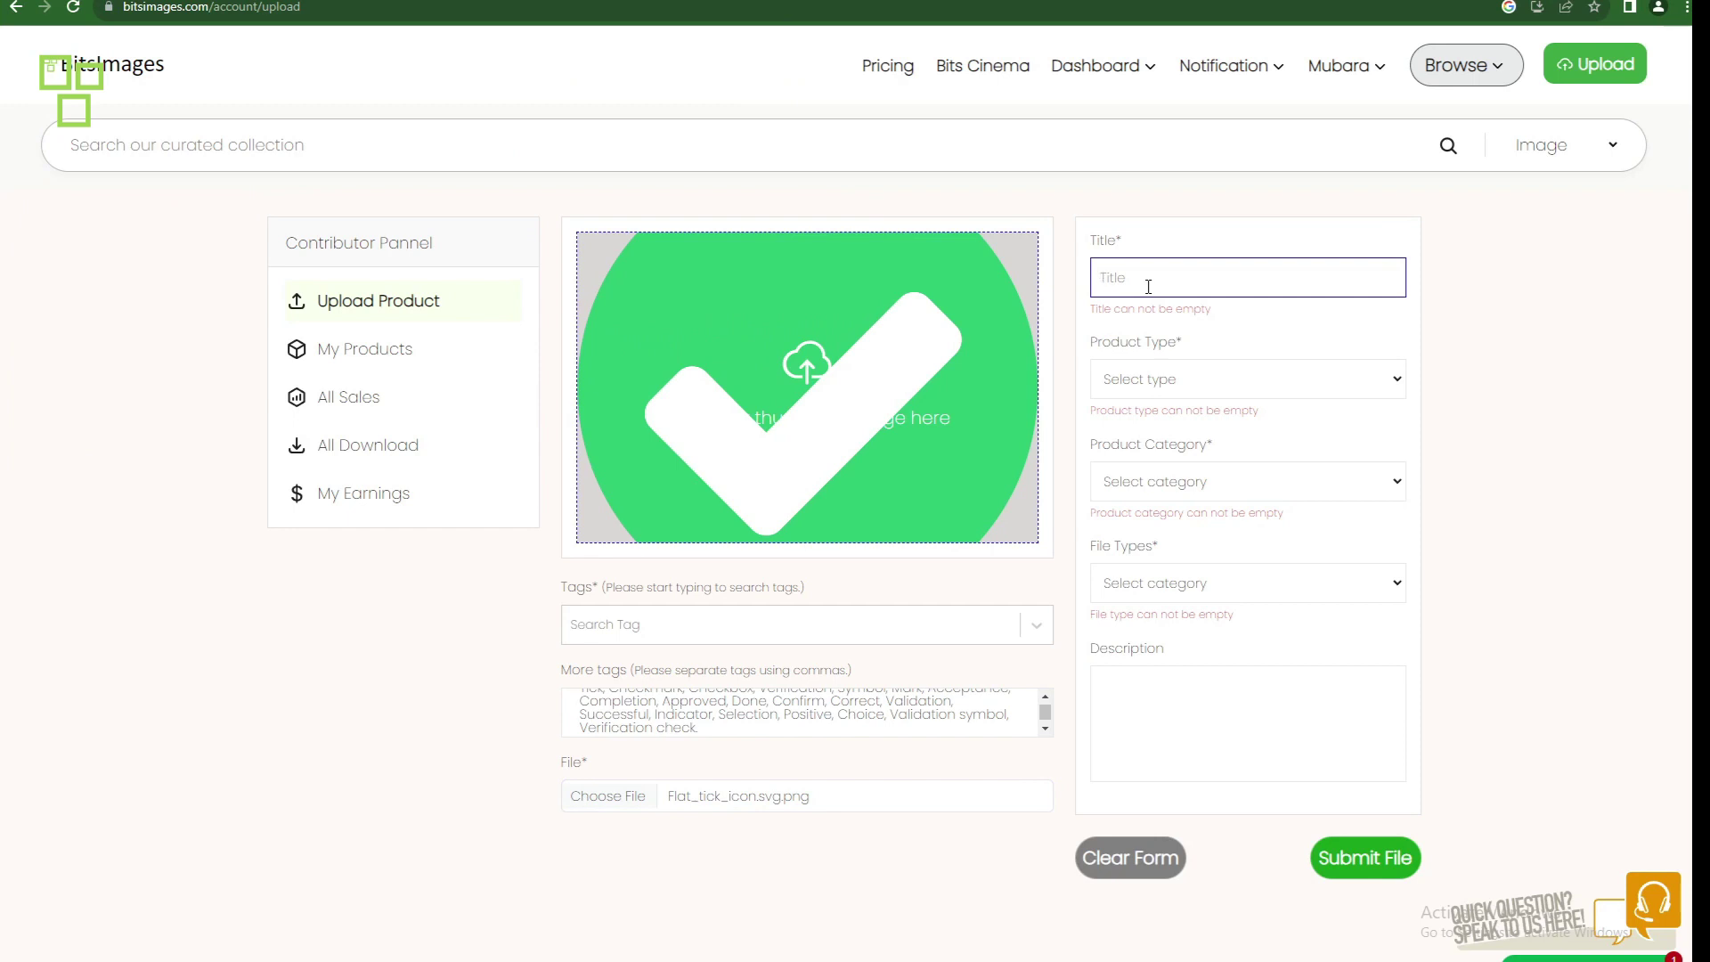
text(A Tick Mark Ico)
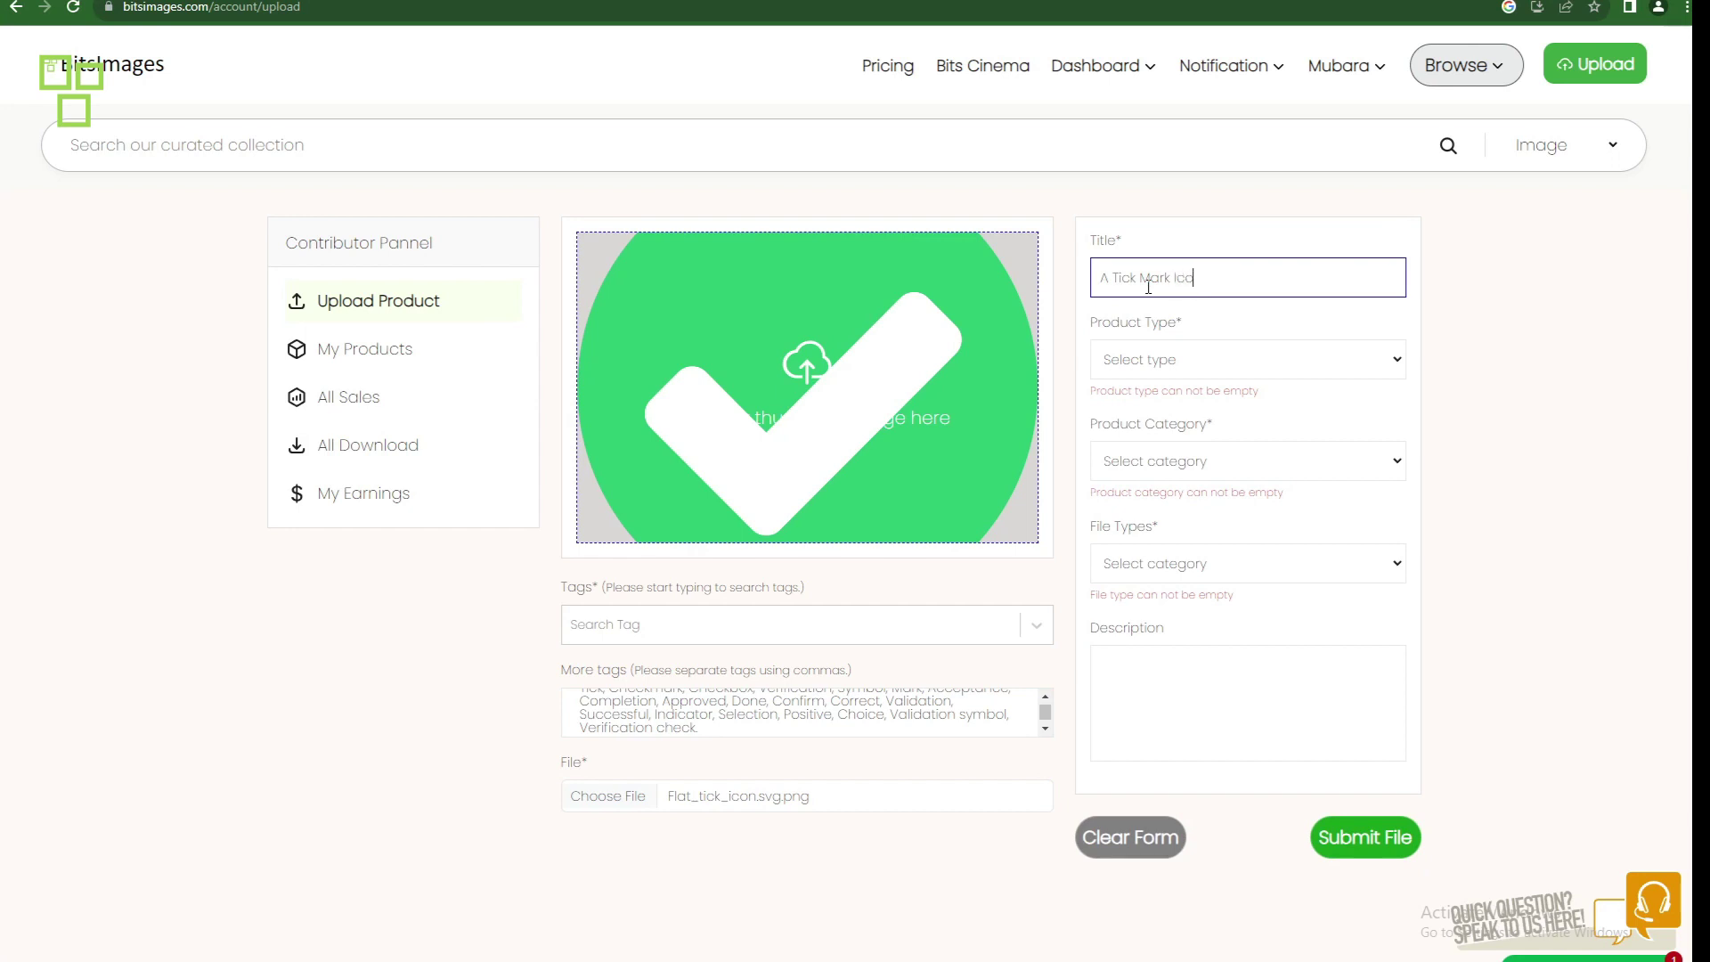
text(n)
Step: Set the product type to Icon, the category to Symbols and the file type to PNG
click(1172, 361)
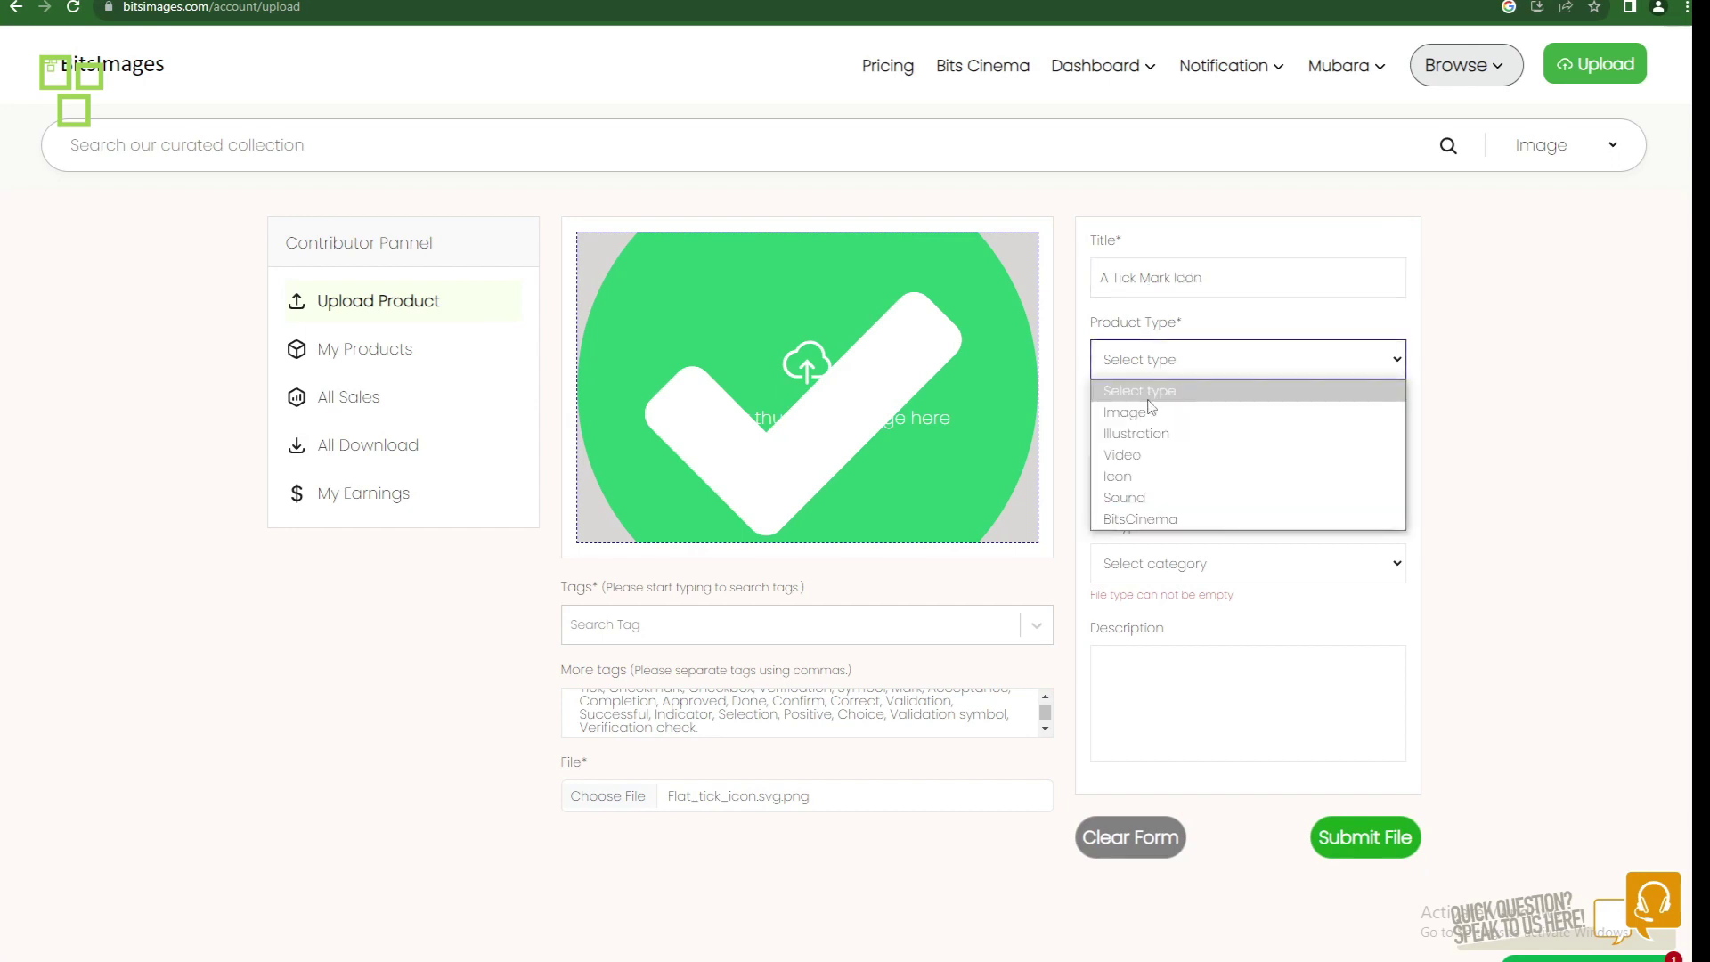
click(1146, 490)
click(1164, 443)
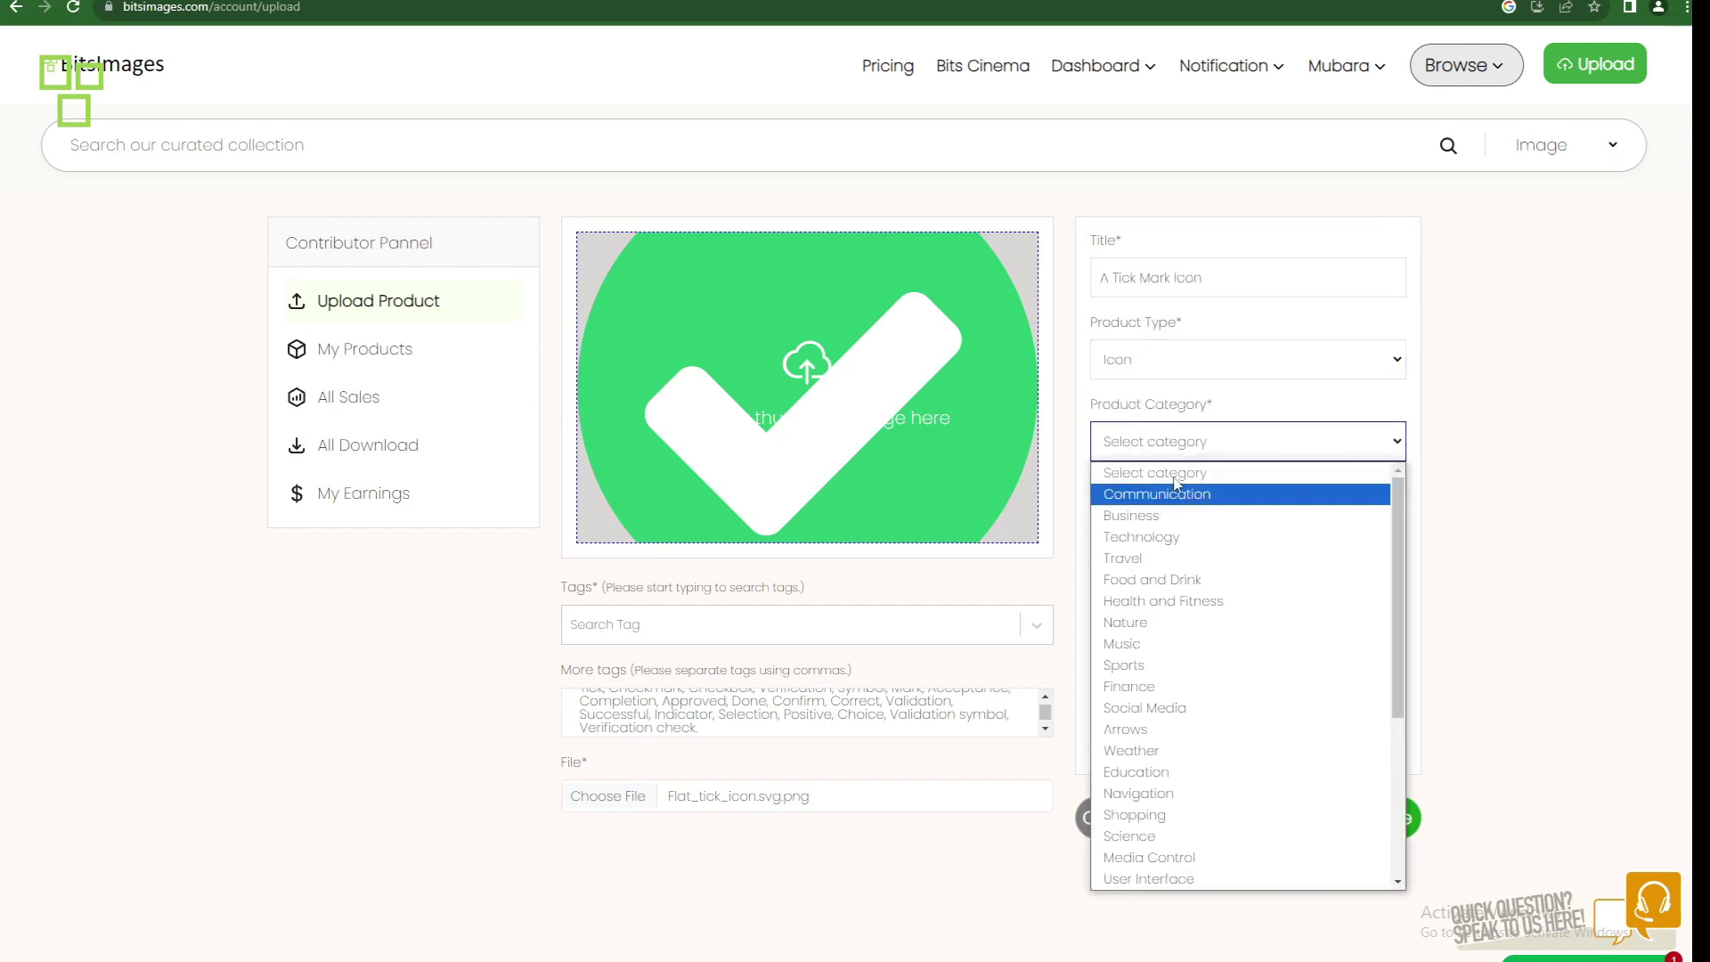
scroll(1189, 588, down, 5)
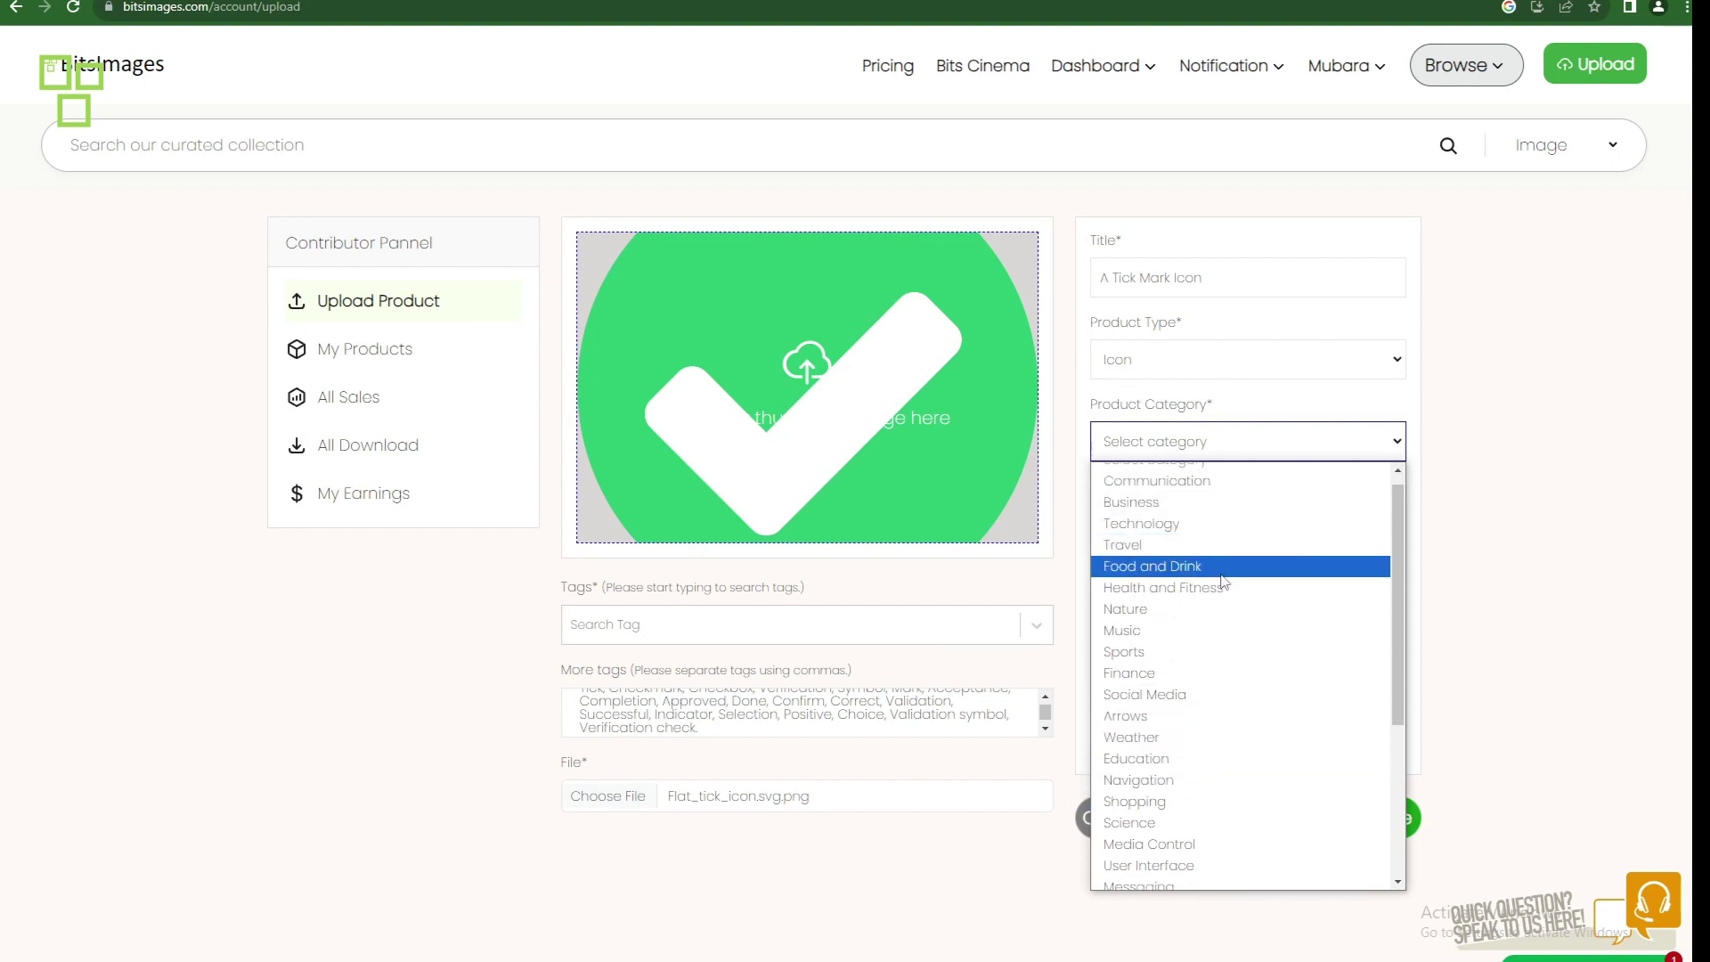
click(1210, 858)
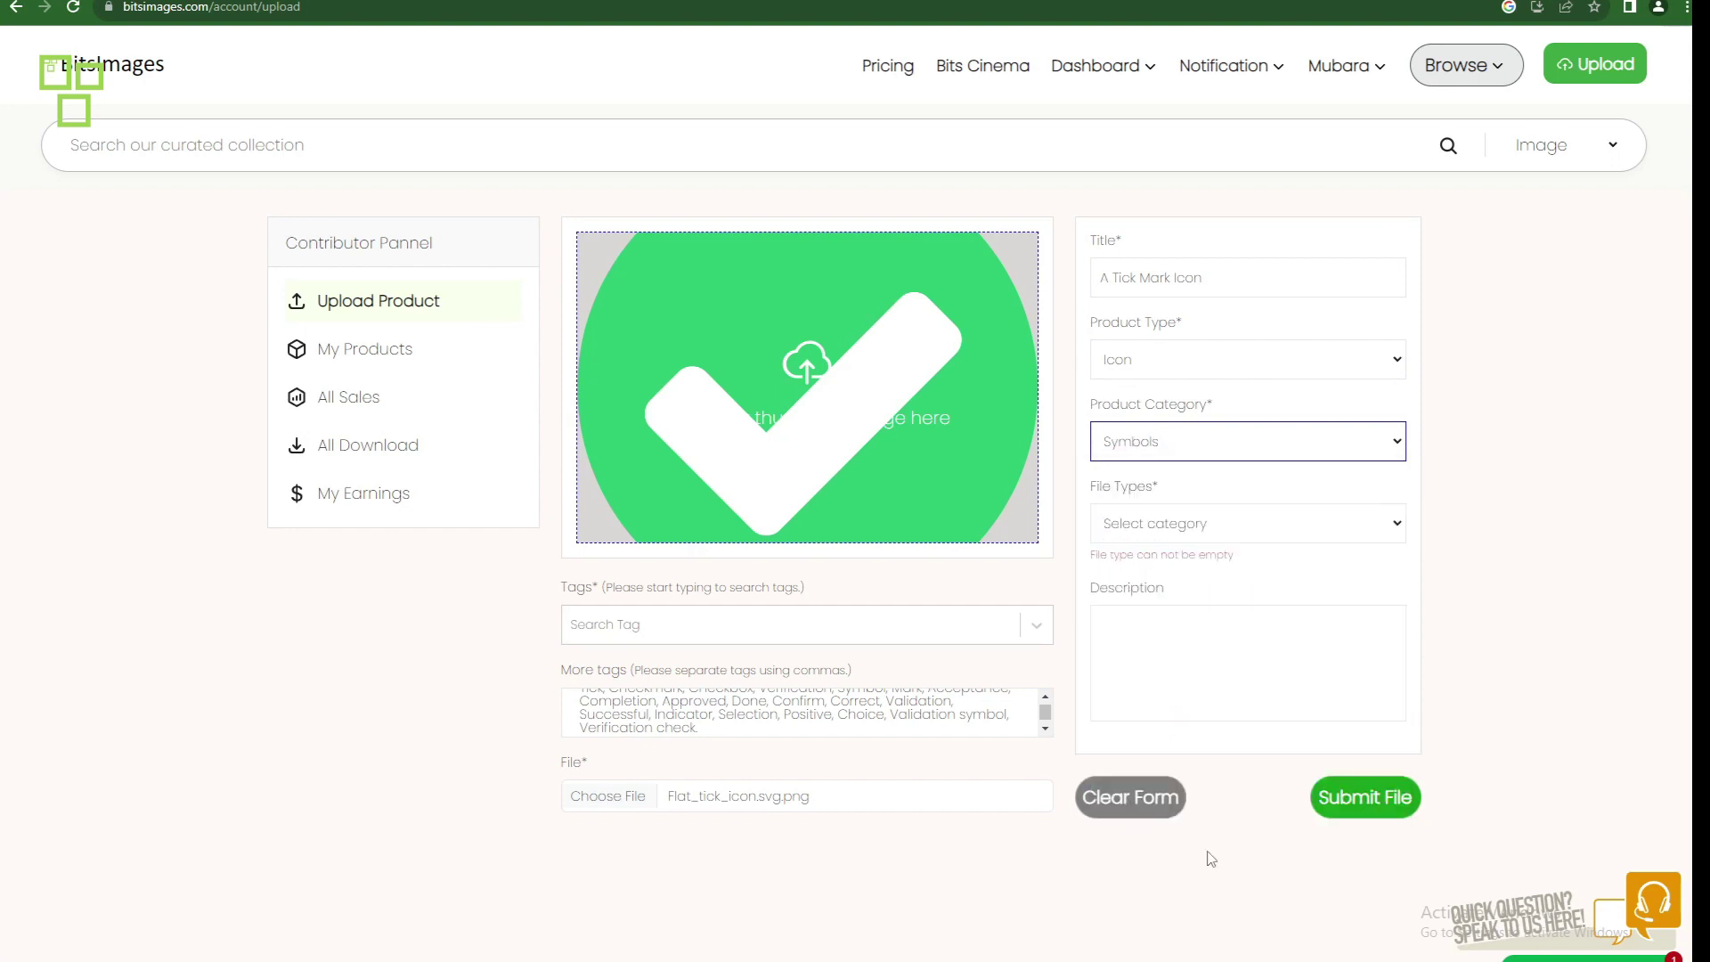
click(1206, 529)
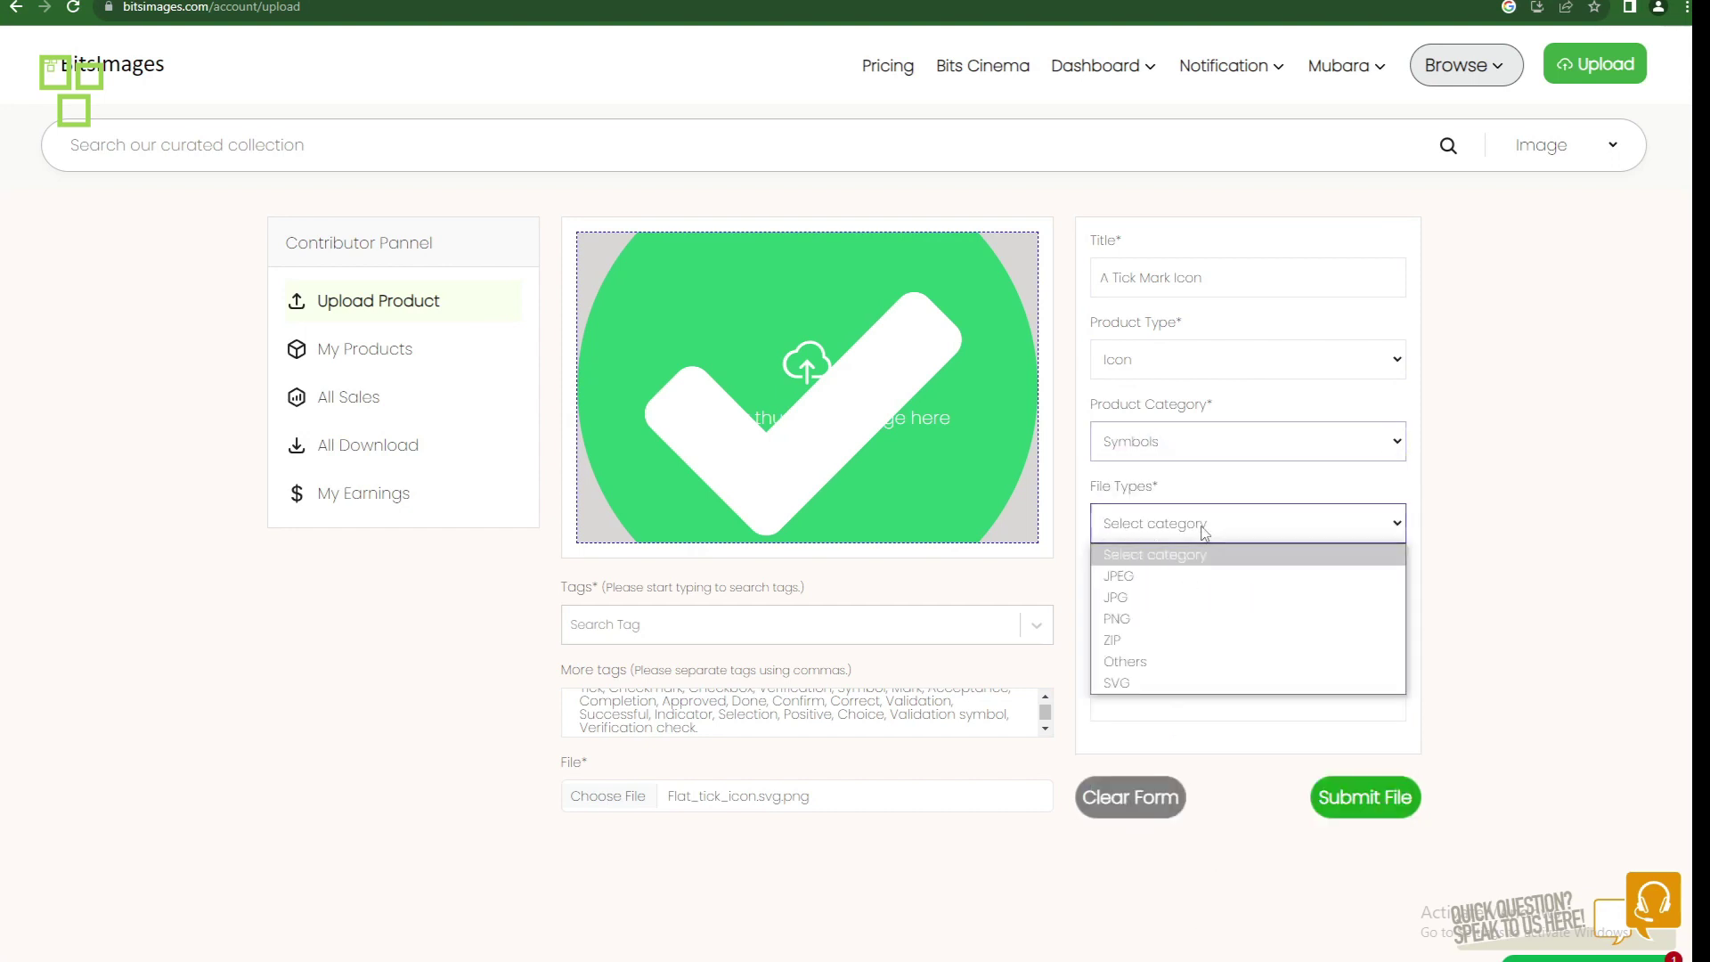
click(1180, 621)
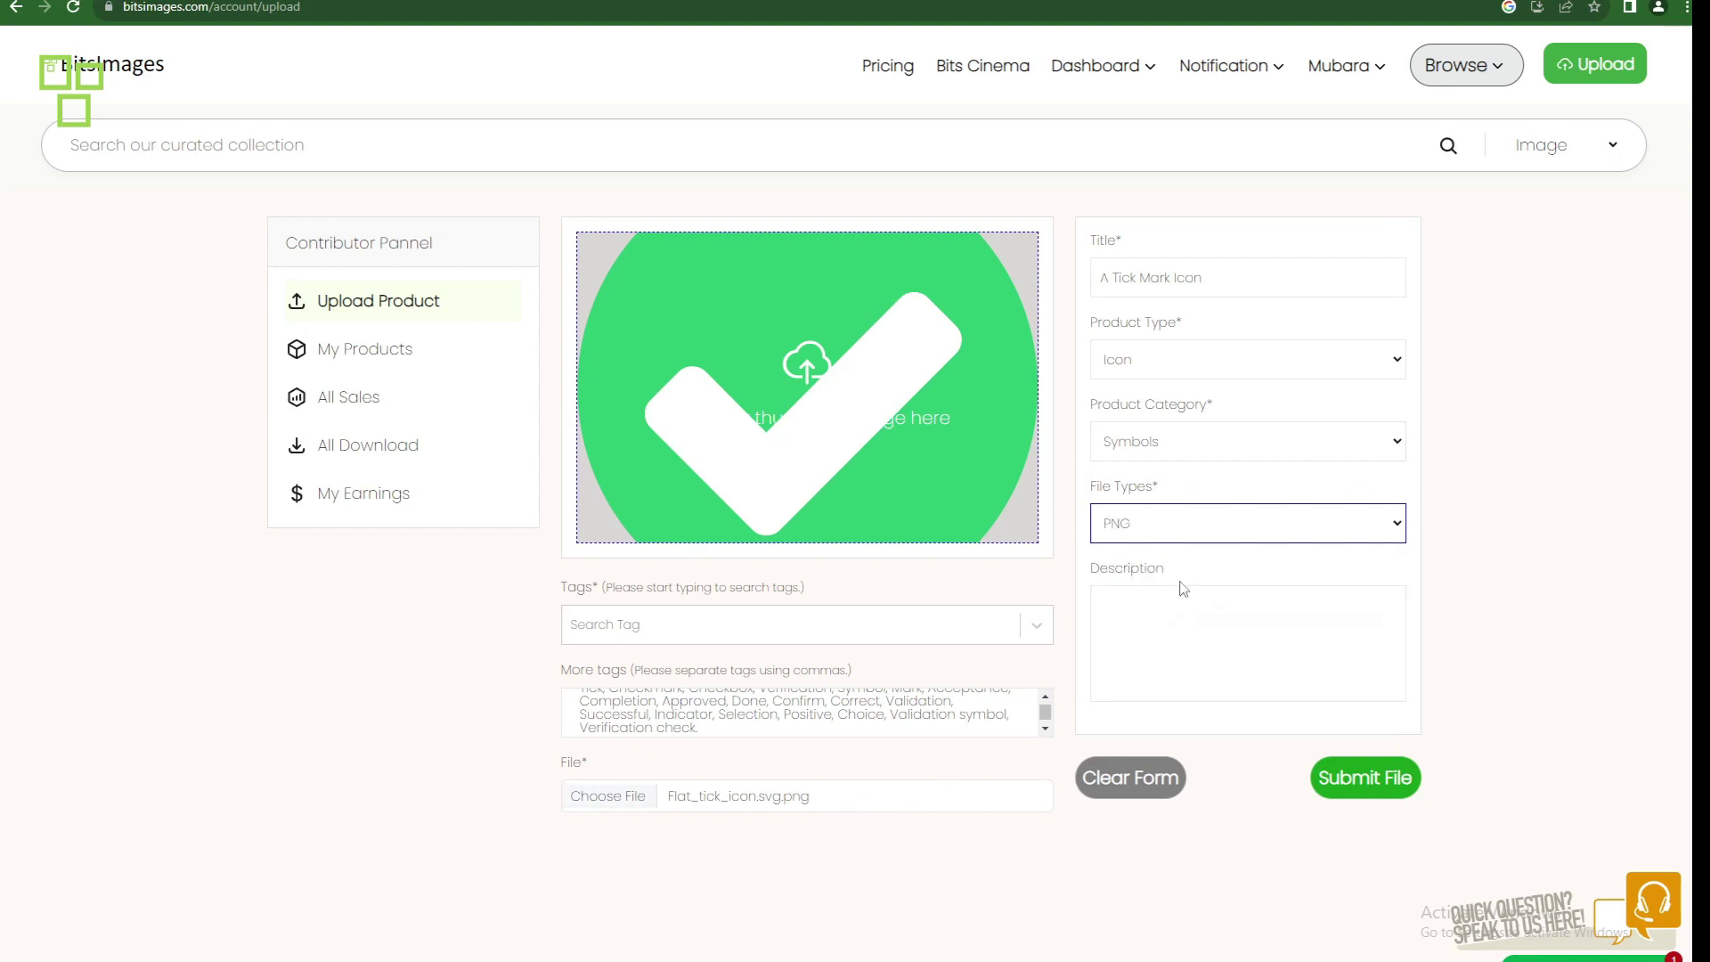
Step: Submit the completed tick mark icon upload with its description left empty
click(1124, 624)
click(1365, 788)
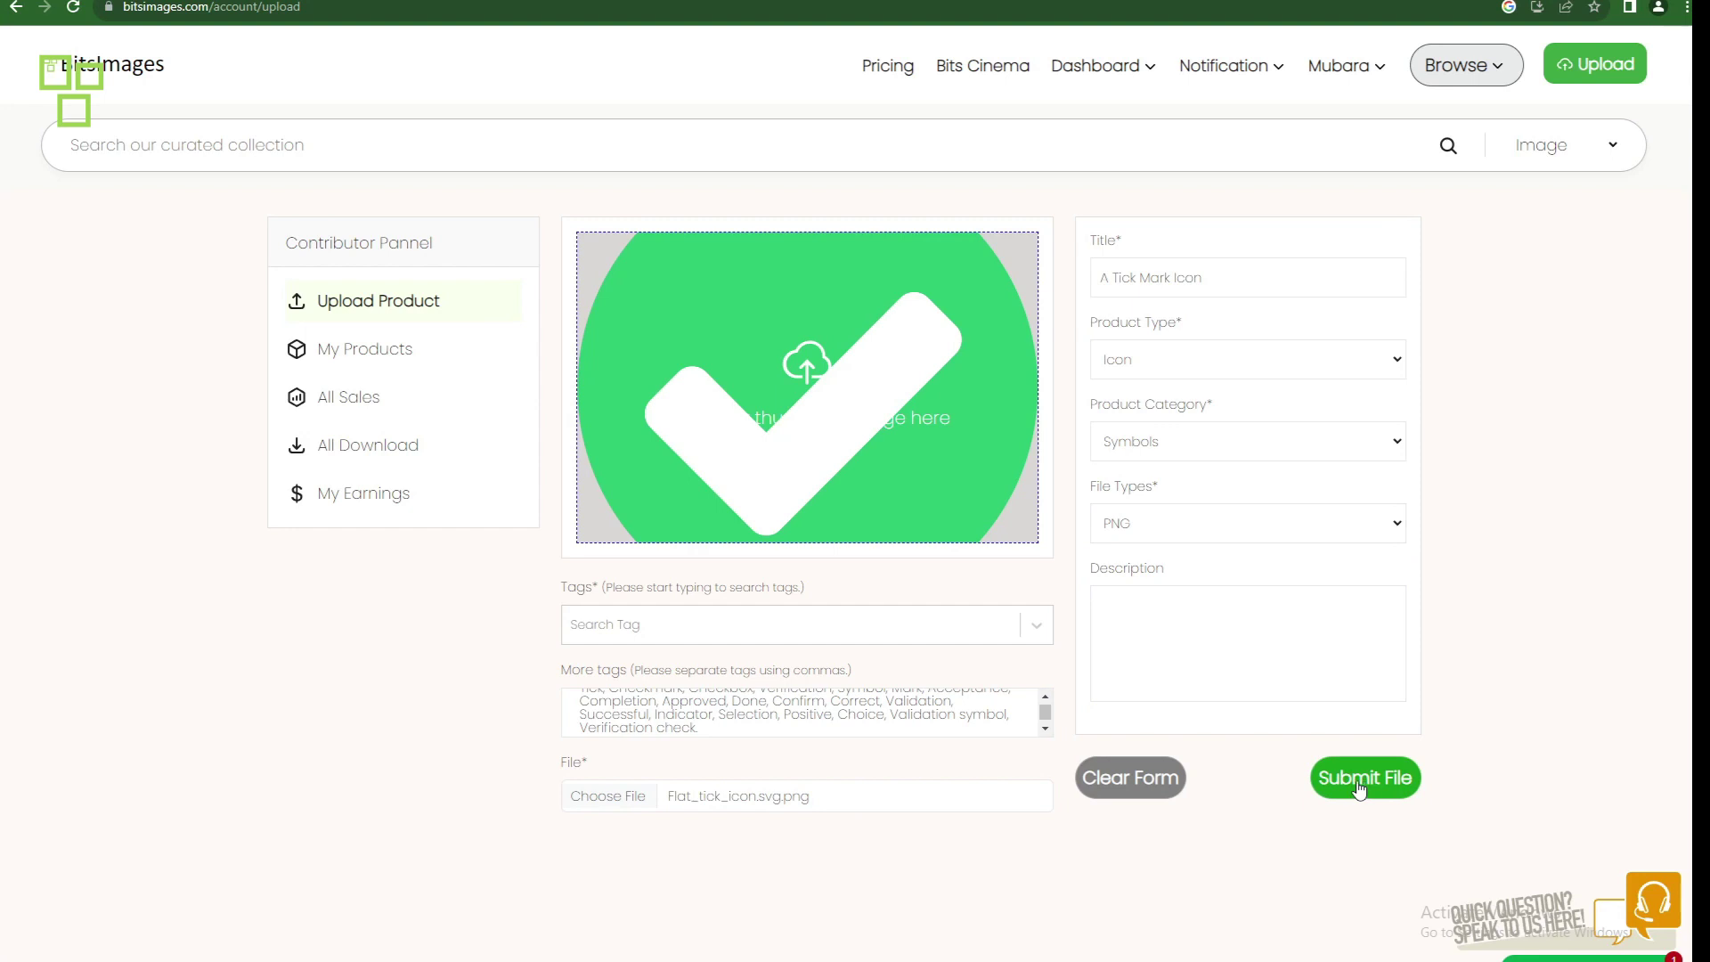
click(1358, 789)
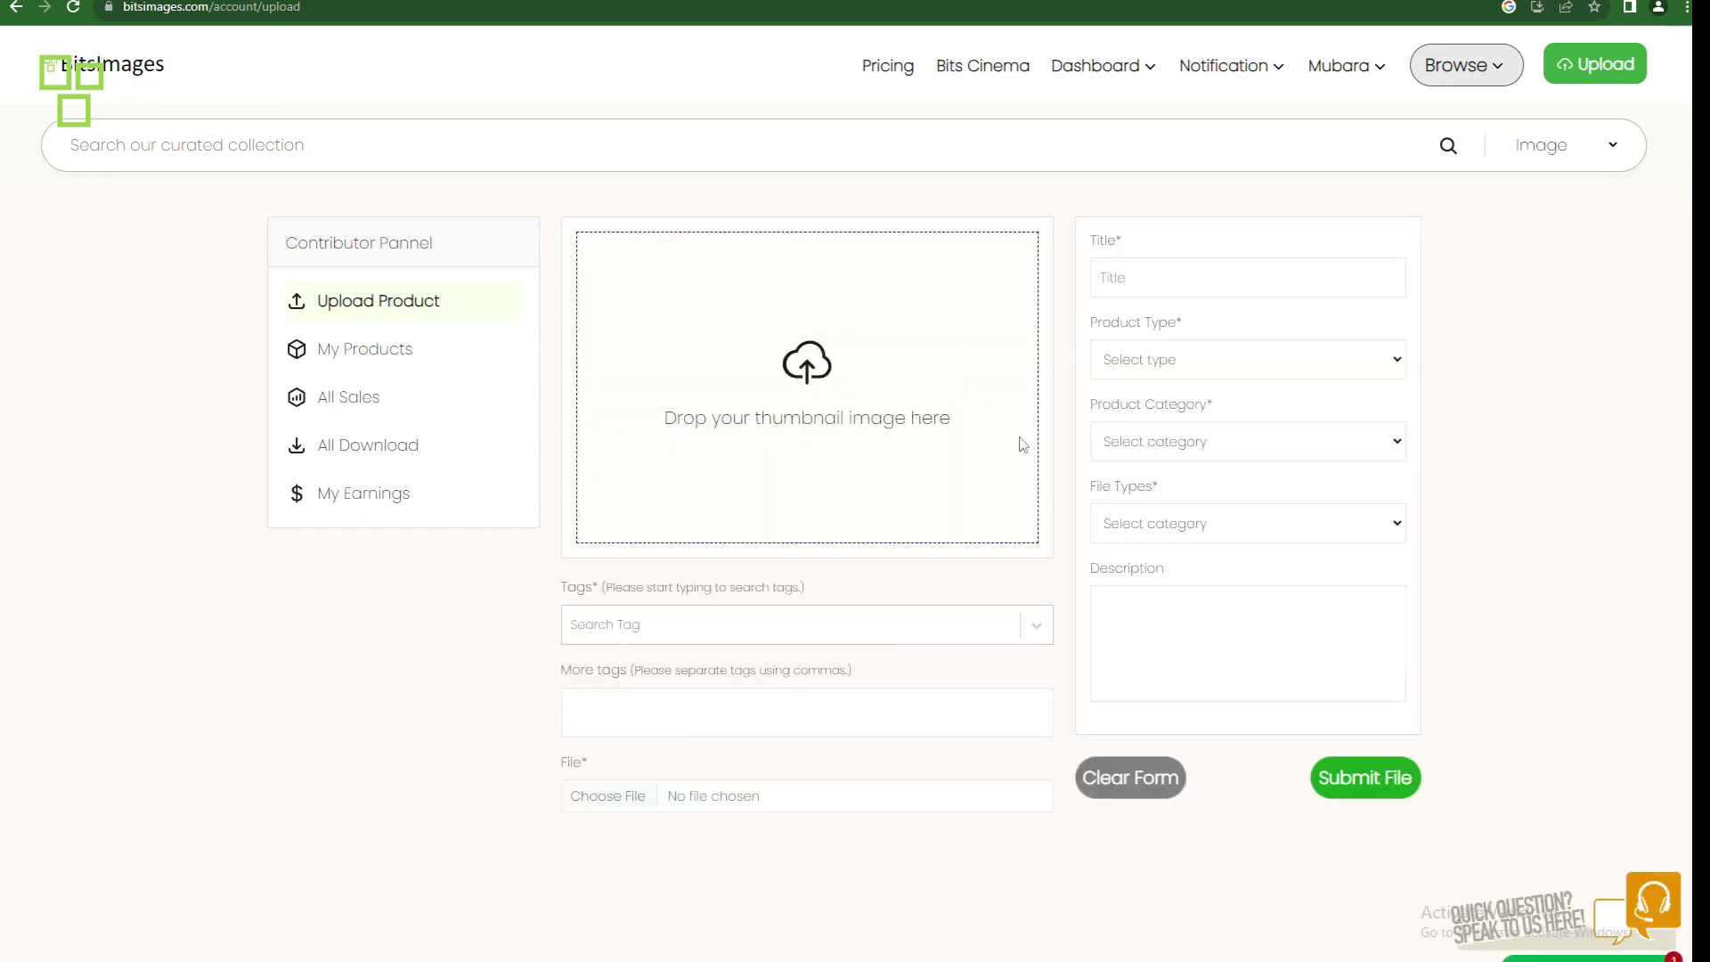
Step: View the contributor earnings and download pages, and return to the product upload form
click(1249, 75)
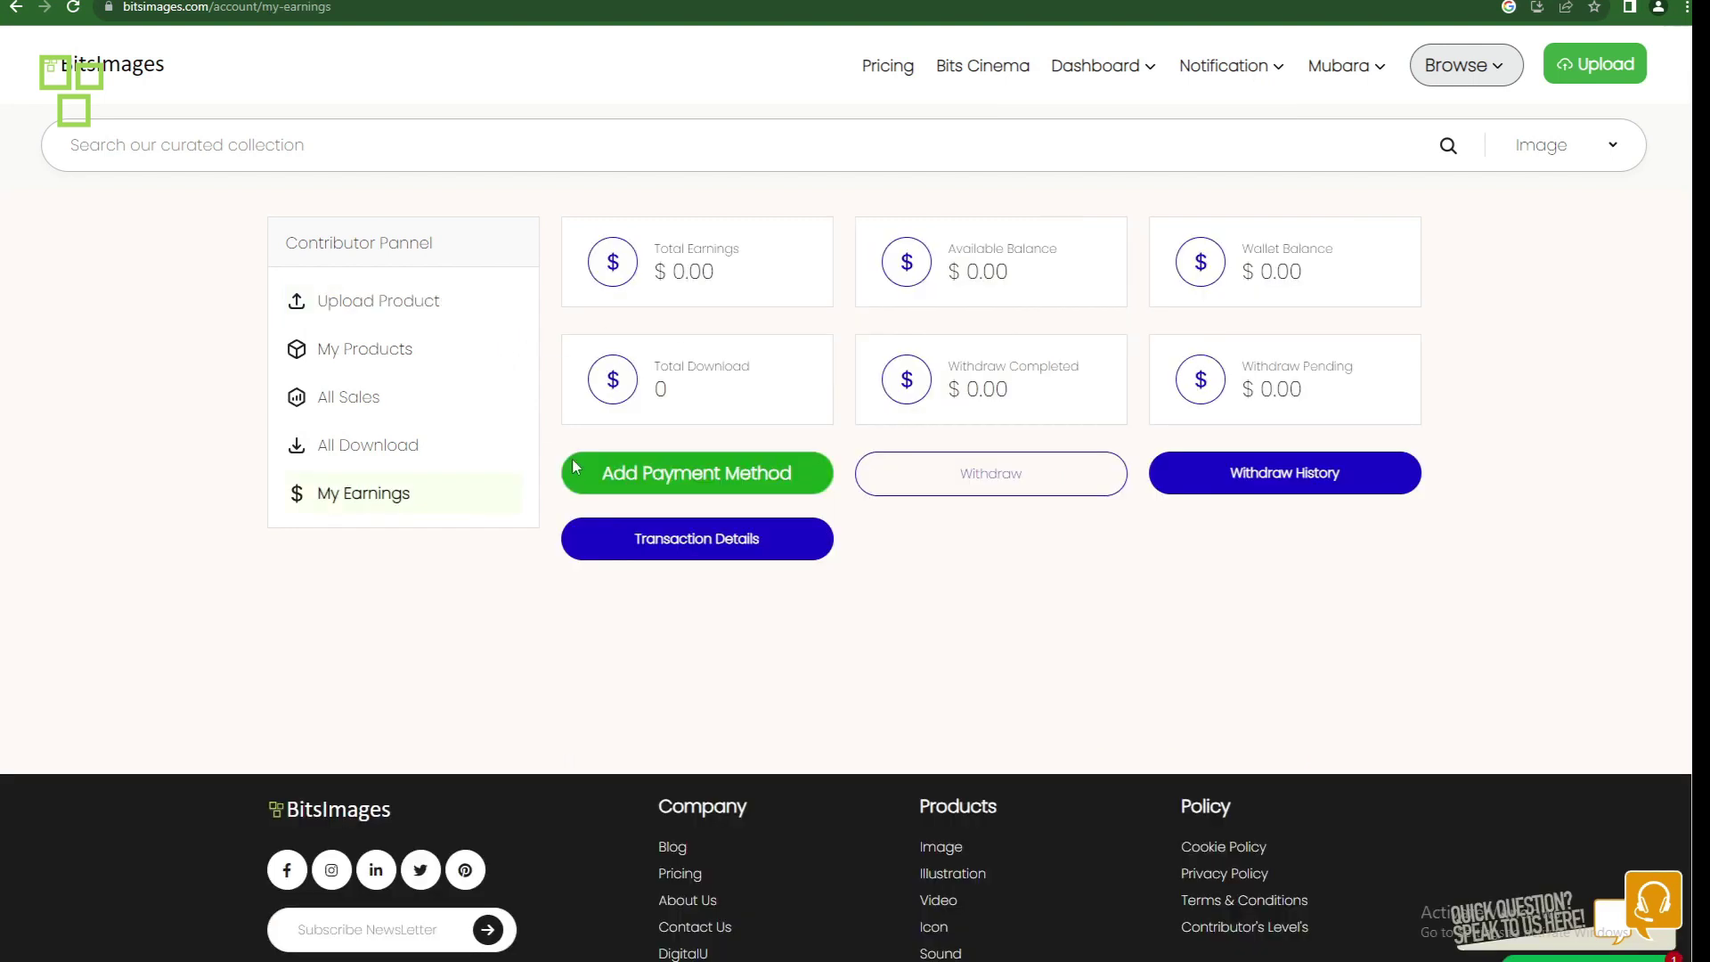
click(371, 308)
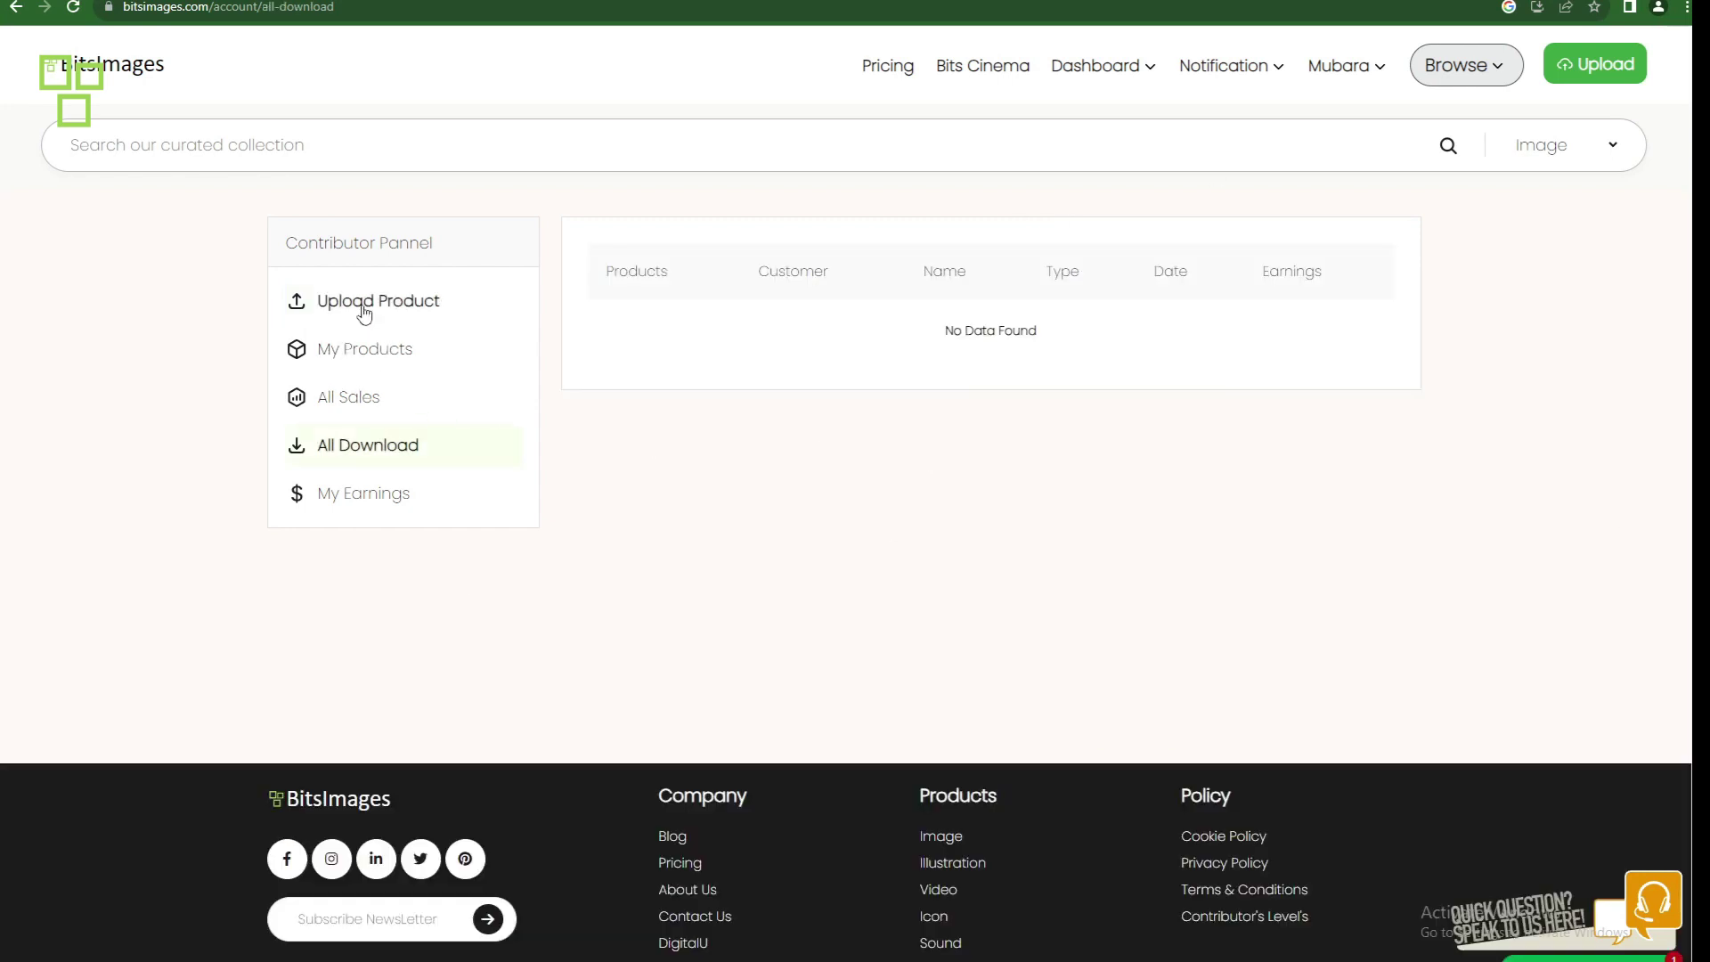
click(364, 304)
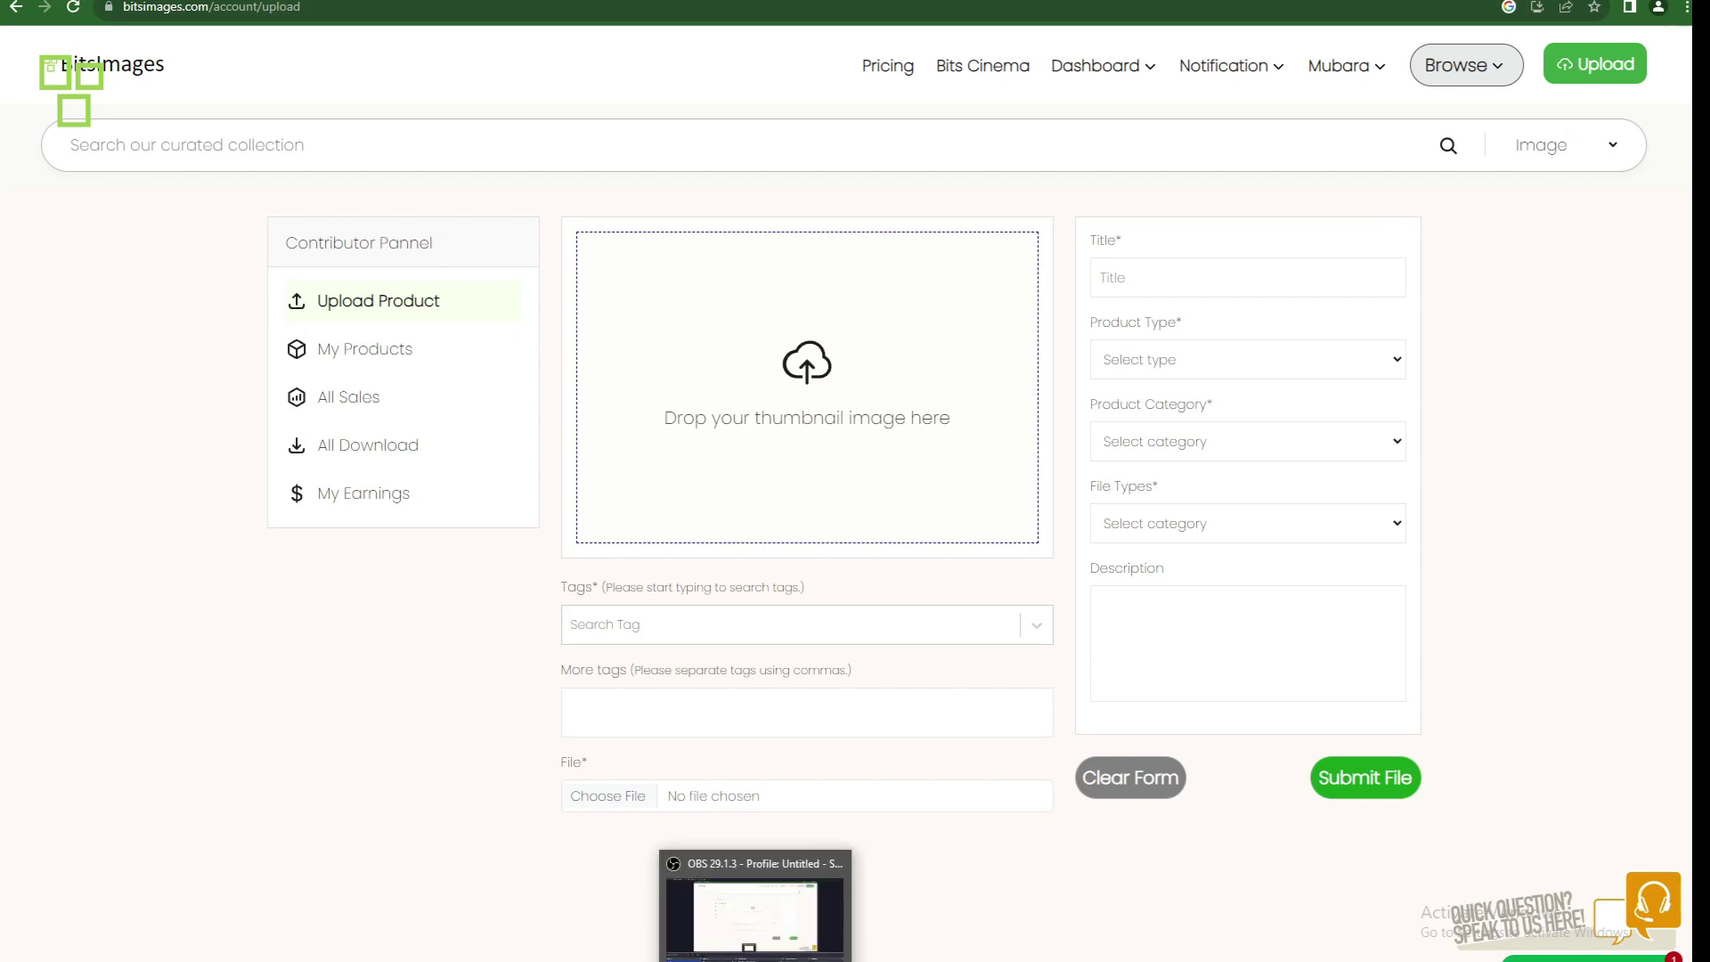
click(745, 893)
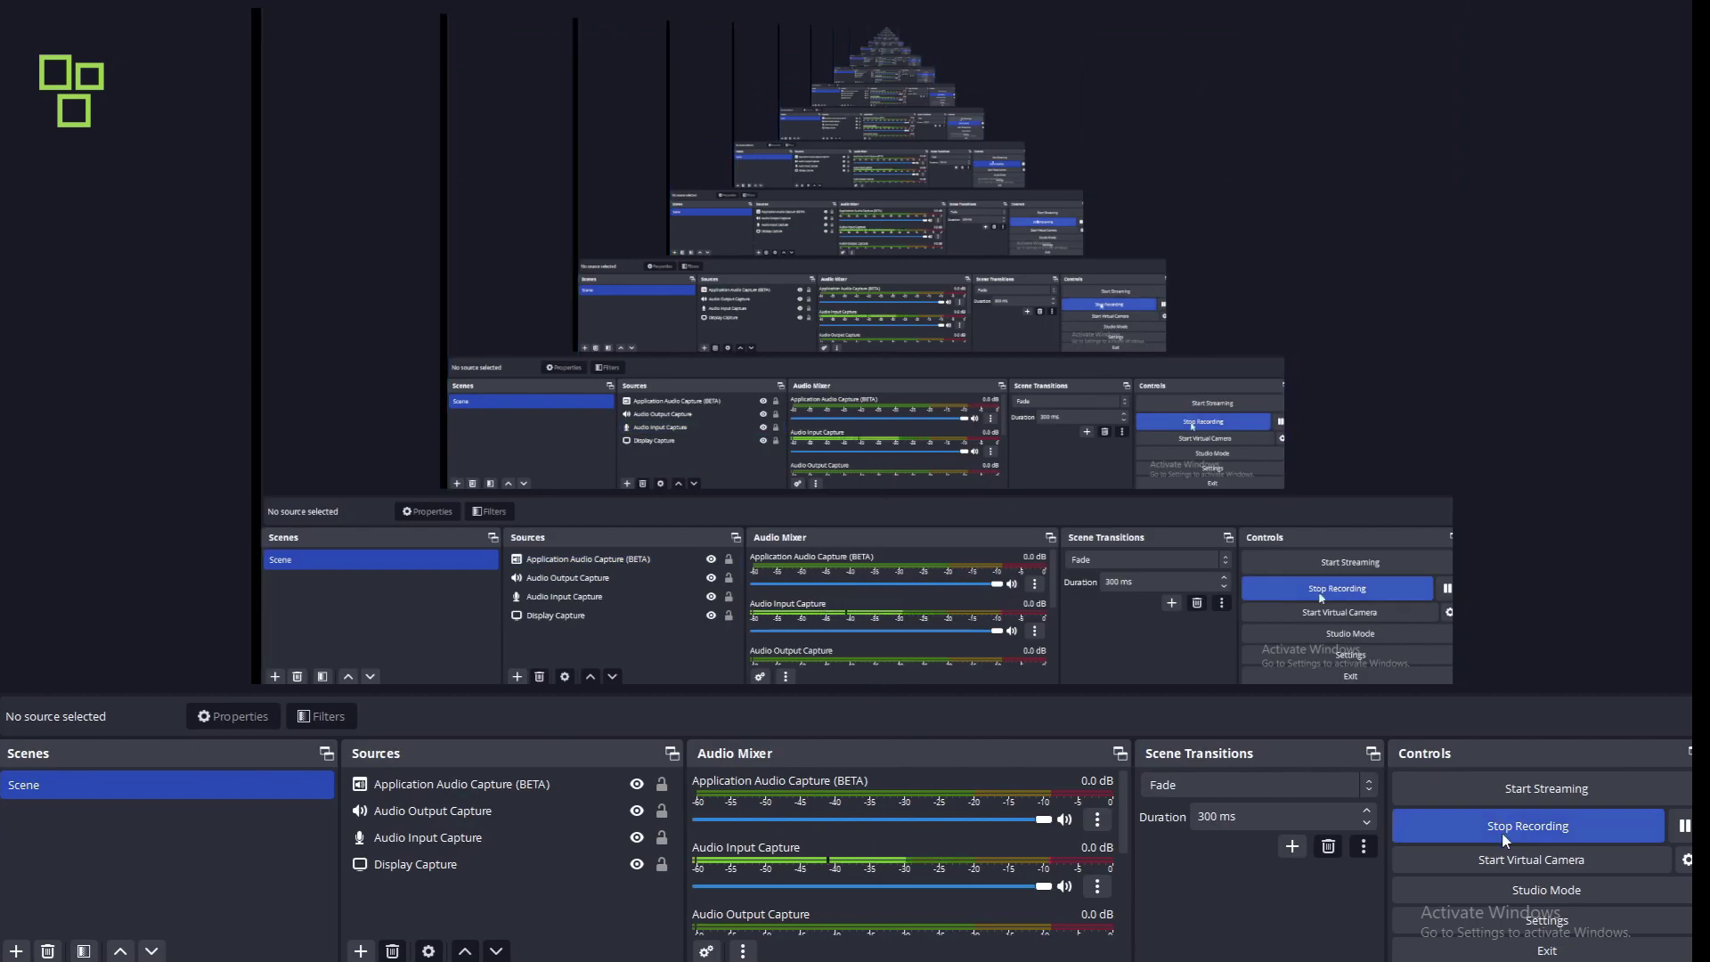